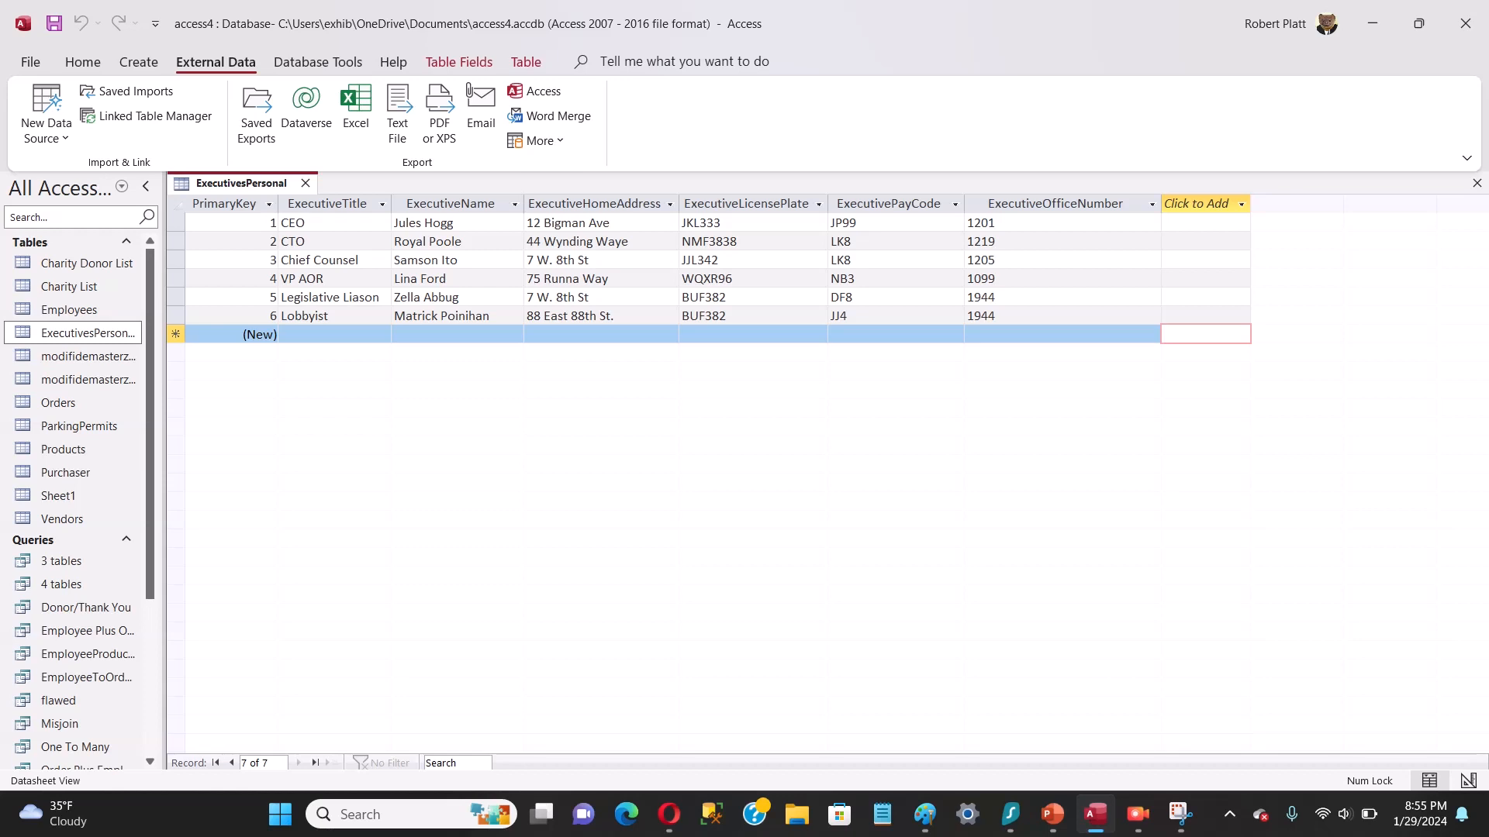
# Step: Close the ExecutivesPersonal table and save its layout changes
pyautogui.rightClick(241, 183)
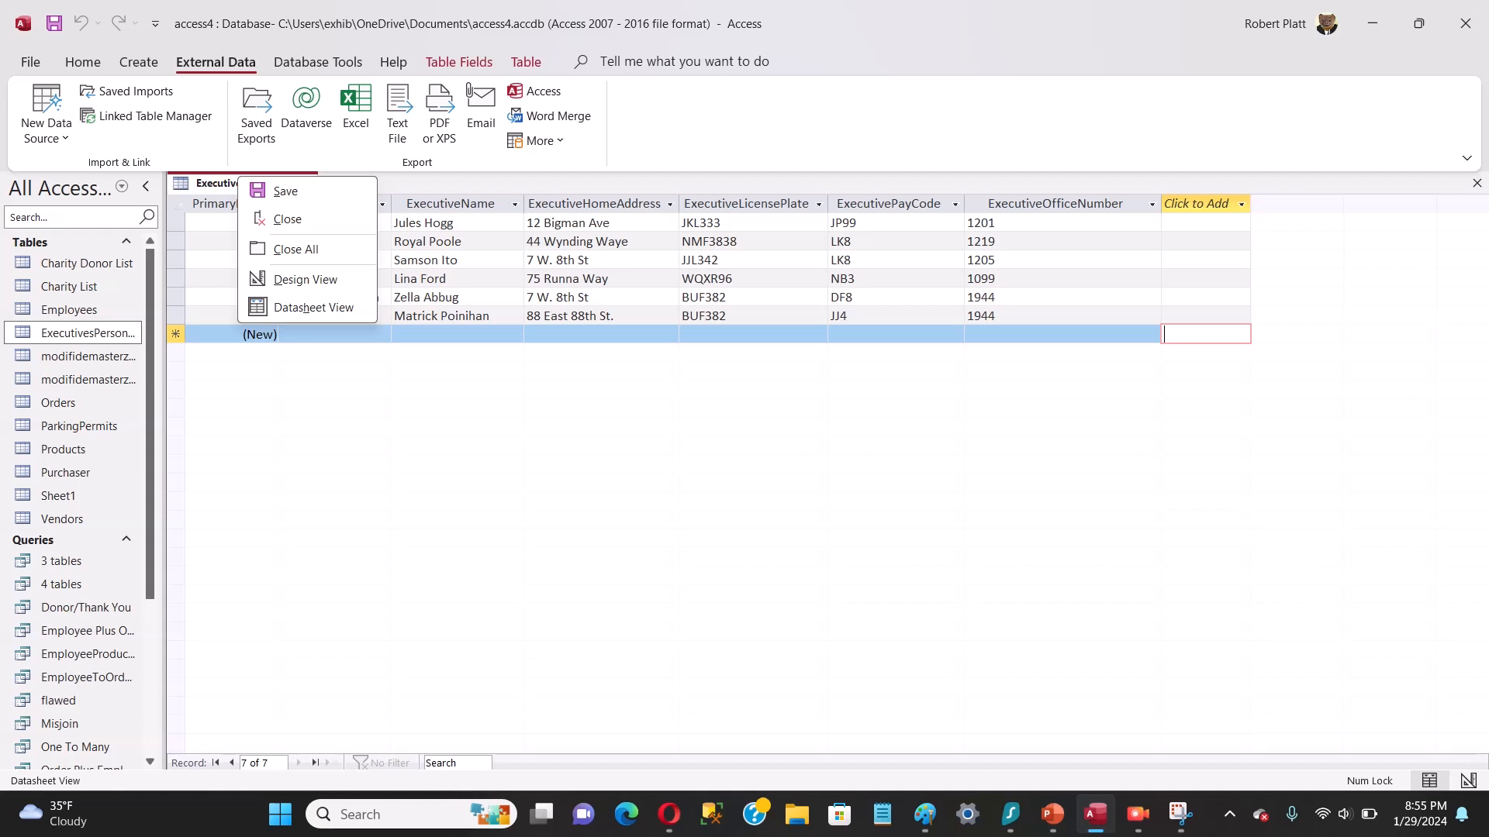
pyautogui.click(287, 220)
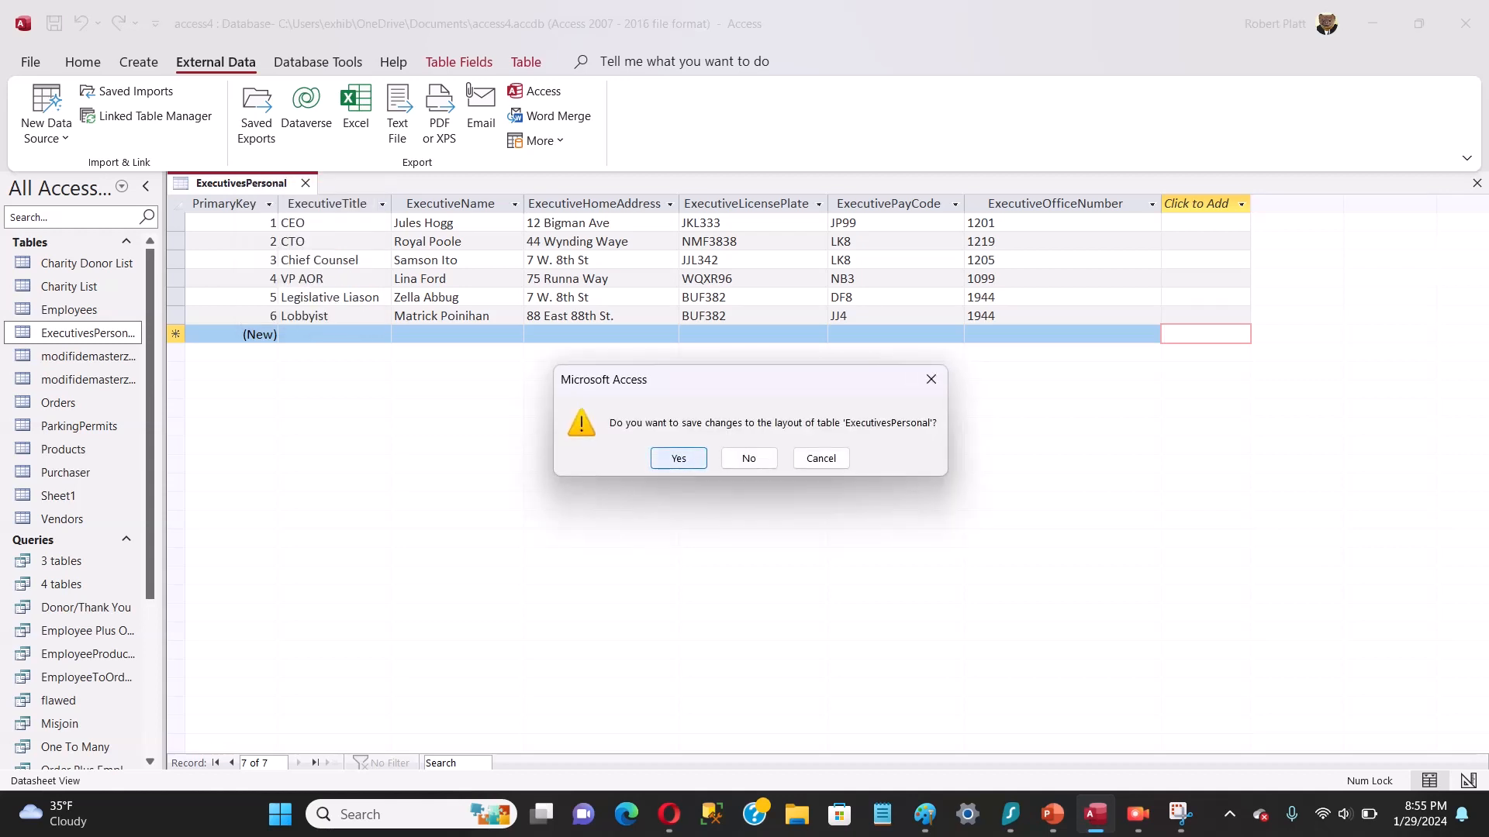
pyautogui.click(678, 458)
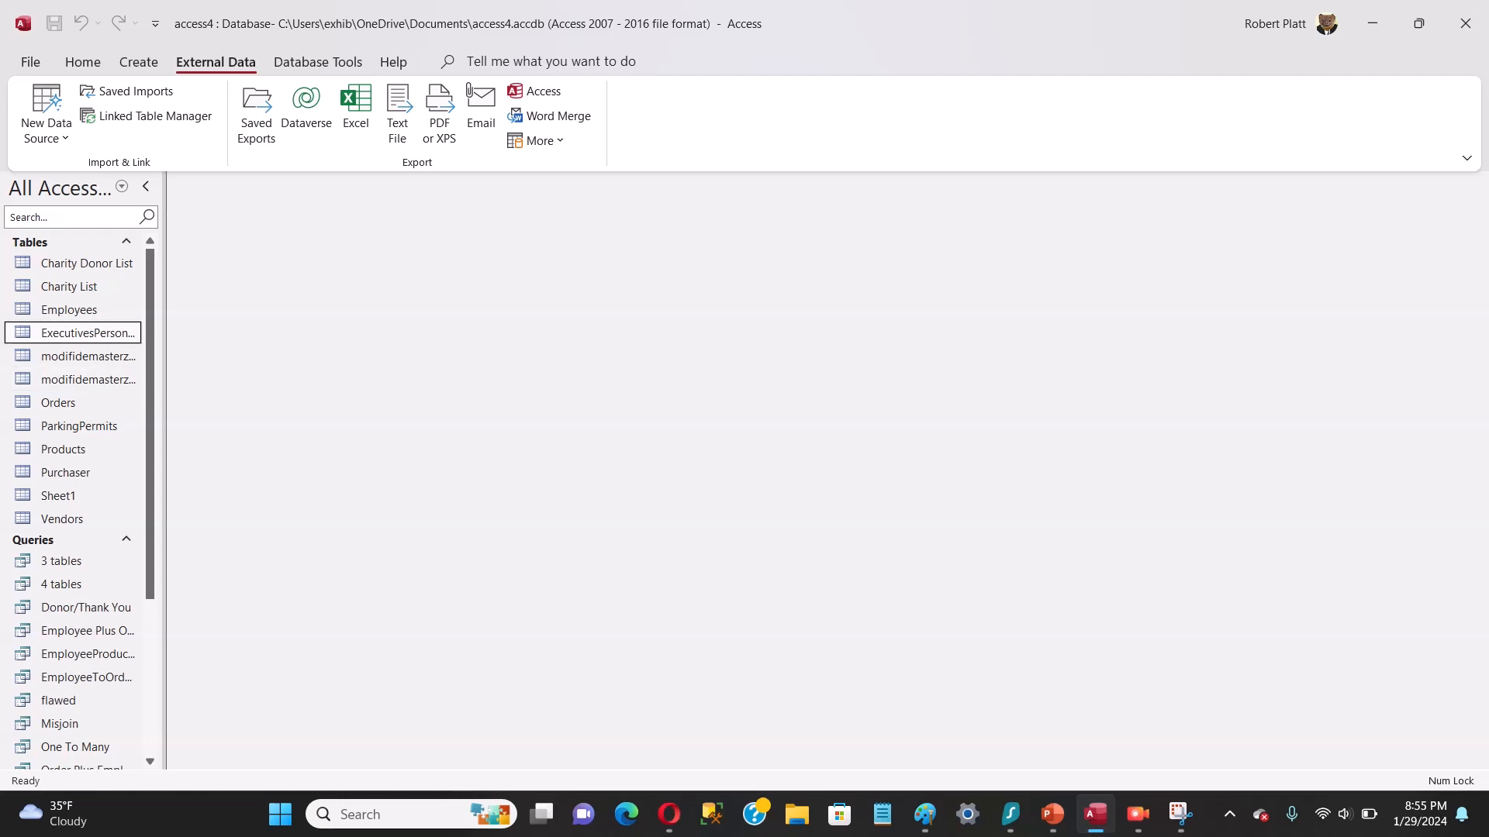
# Step: Duplicate the ExecutivesPersonal table with both structure and data, keeping the suggested name Copy Of ExecutivesPersonal
pyautogui.rightClick(129, 333)
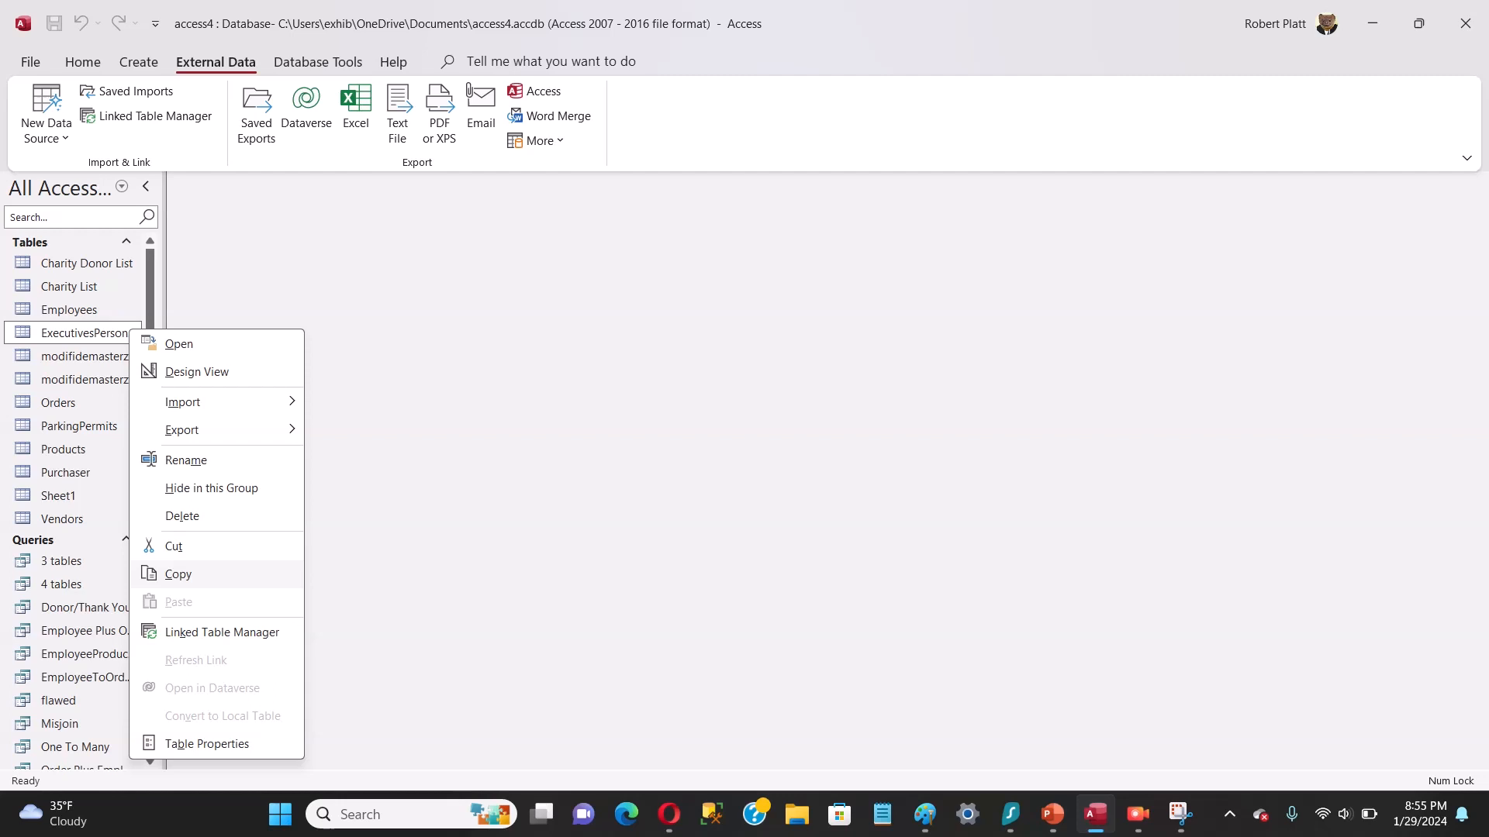
pyautogui.click(178, 574)
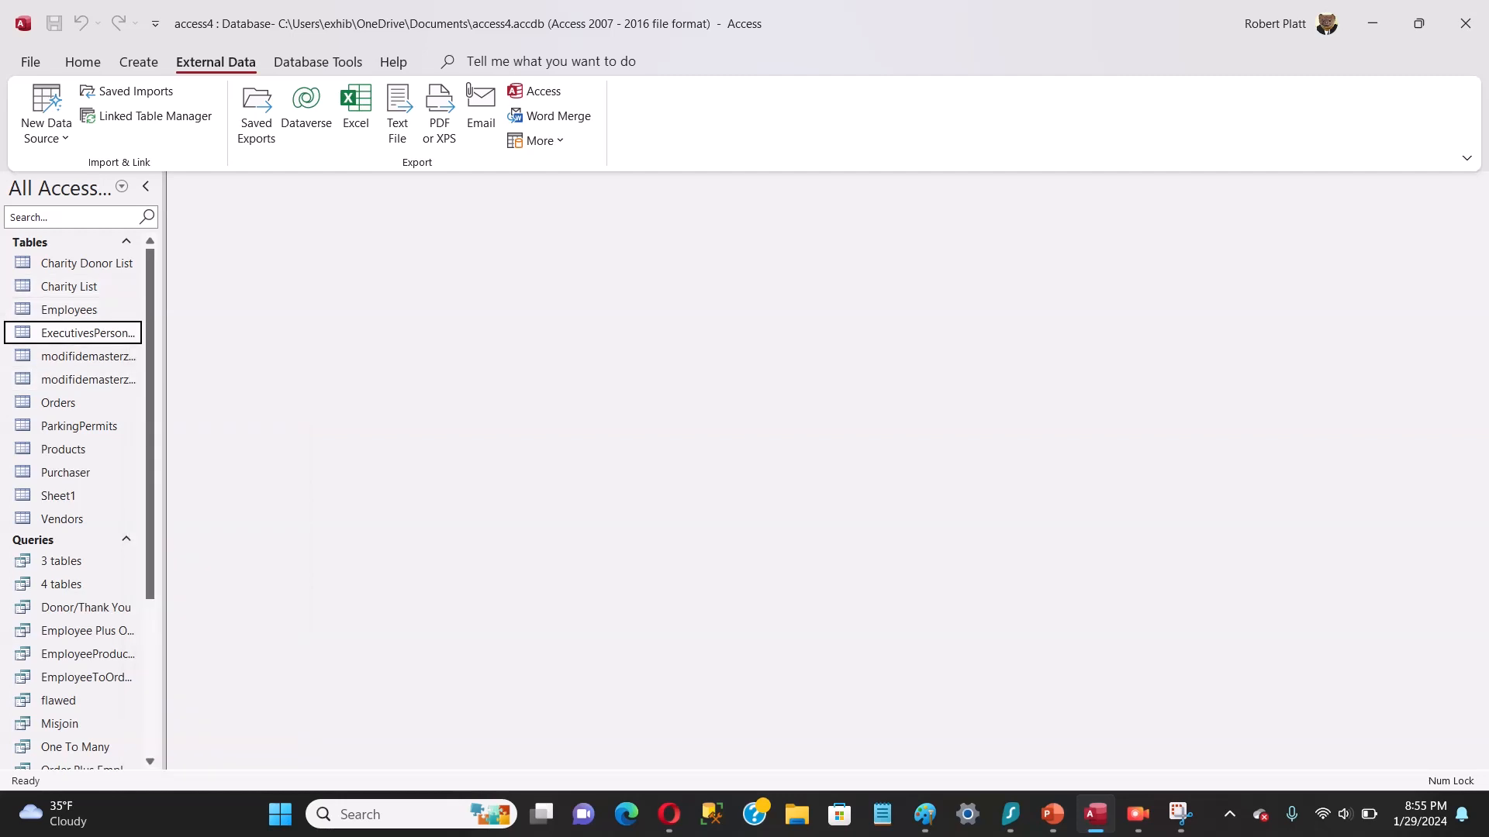
pyautogui.click(64, 243)
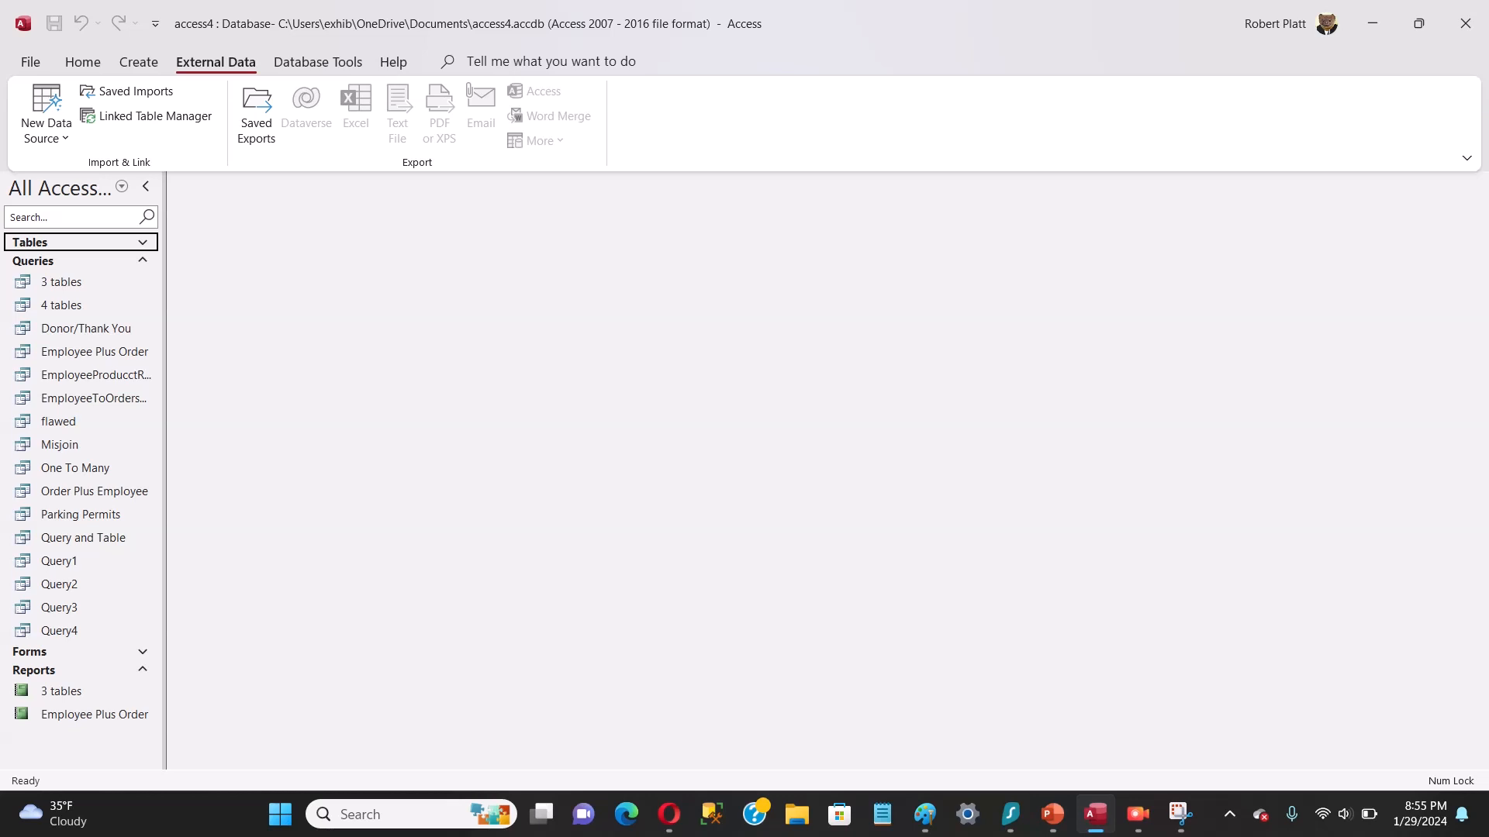
pyautogui.click(141, 242)
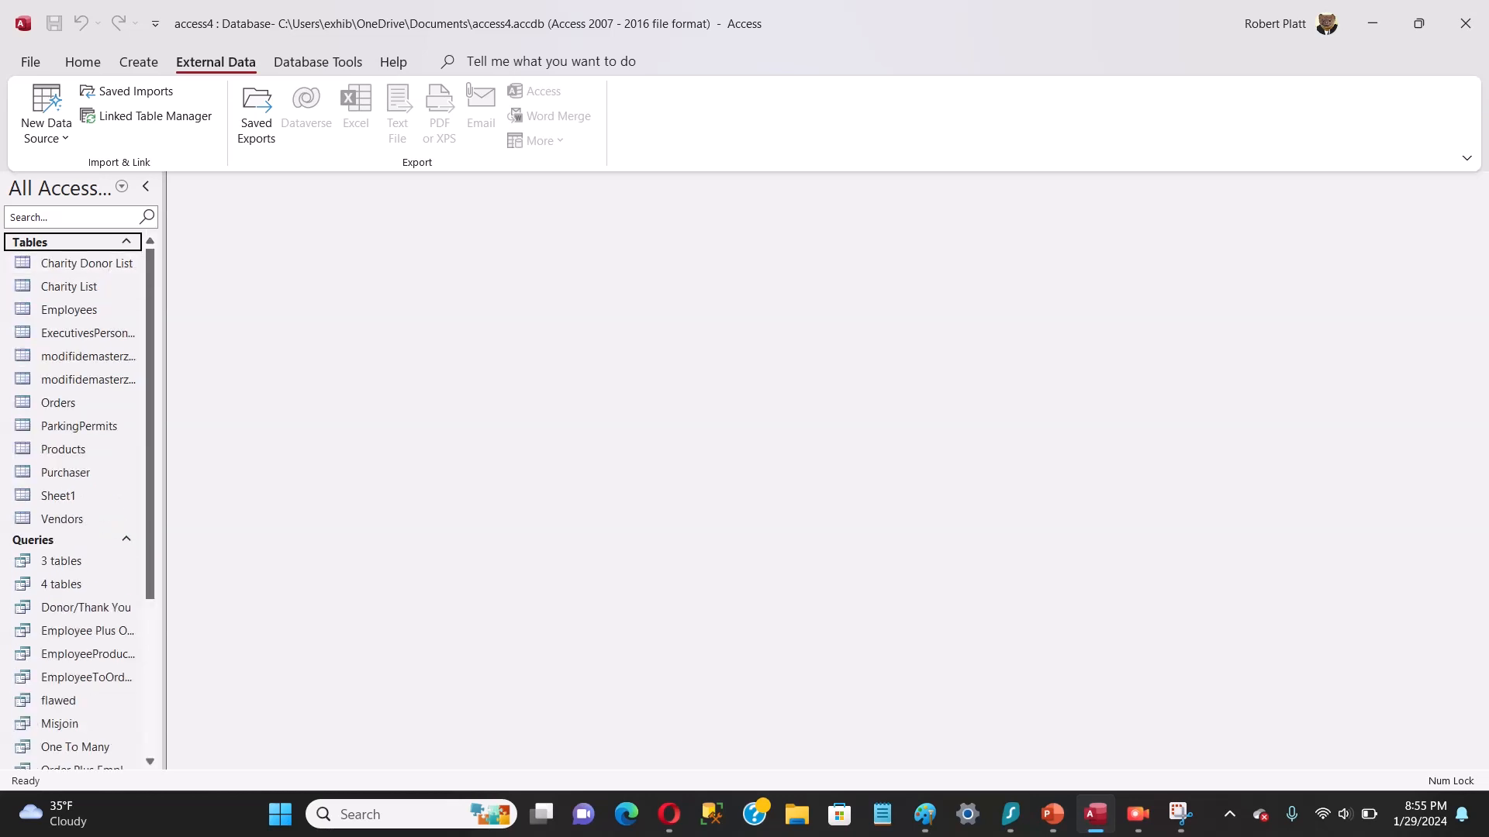
pyautogui.hotkey('ctrl', 'v')
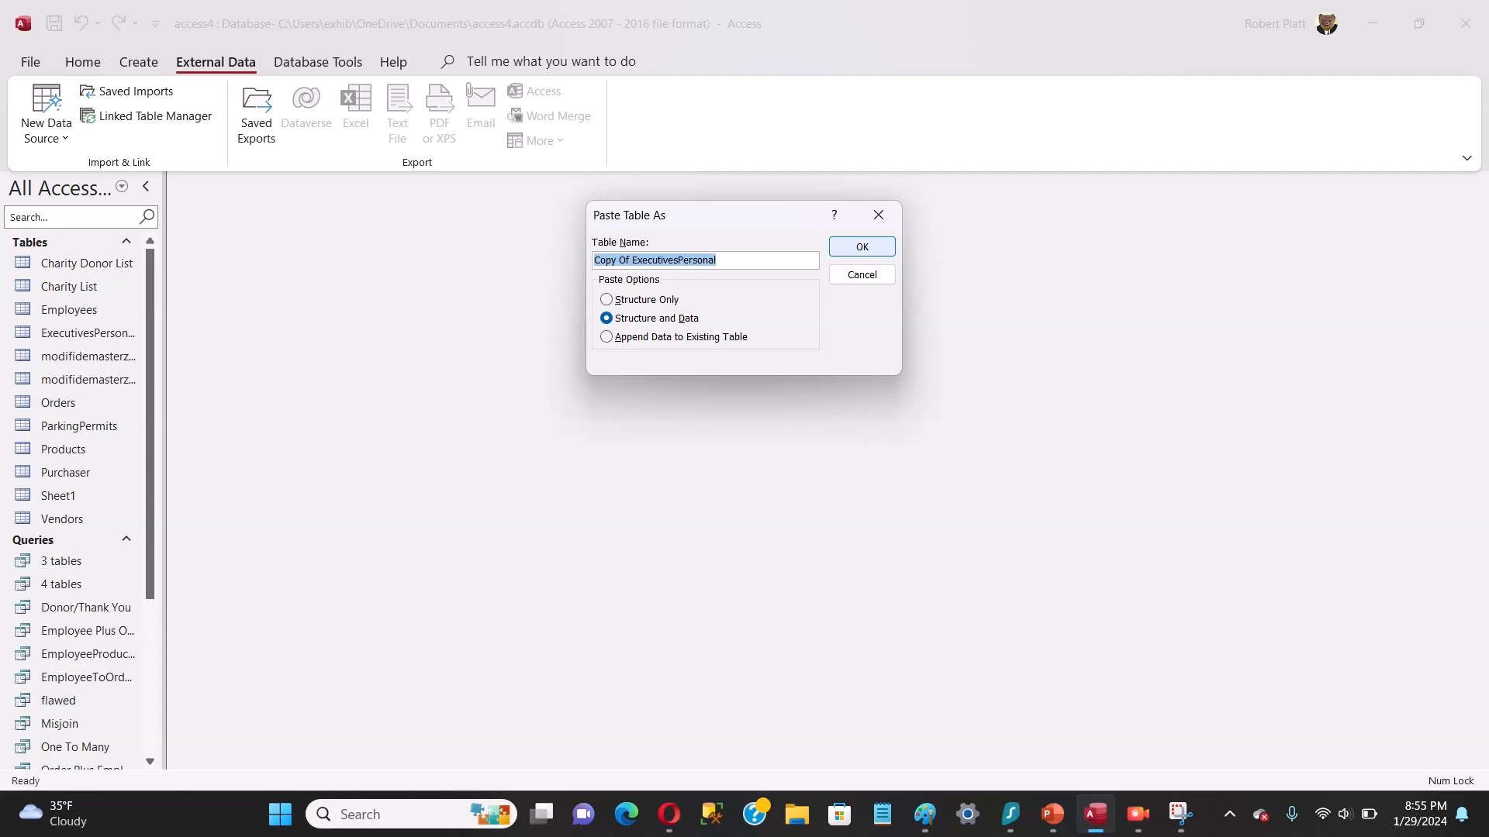
pyautogui.click(861, 247)
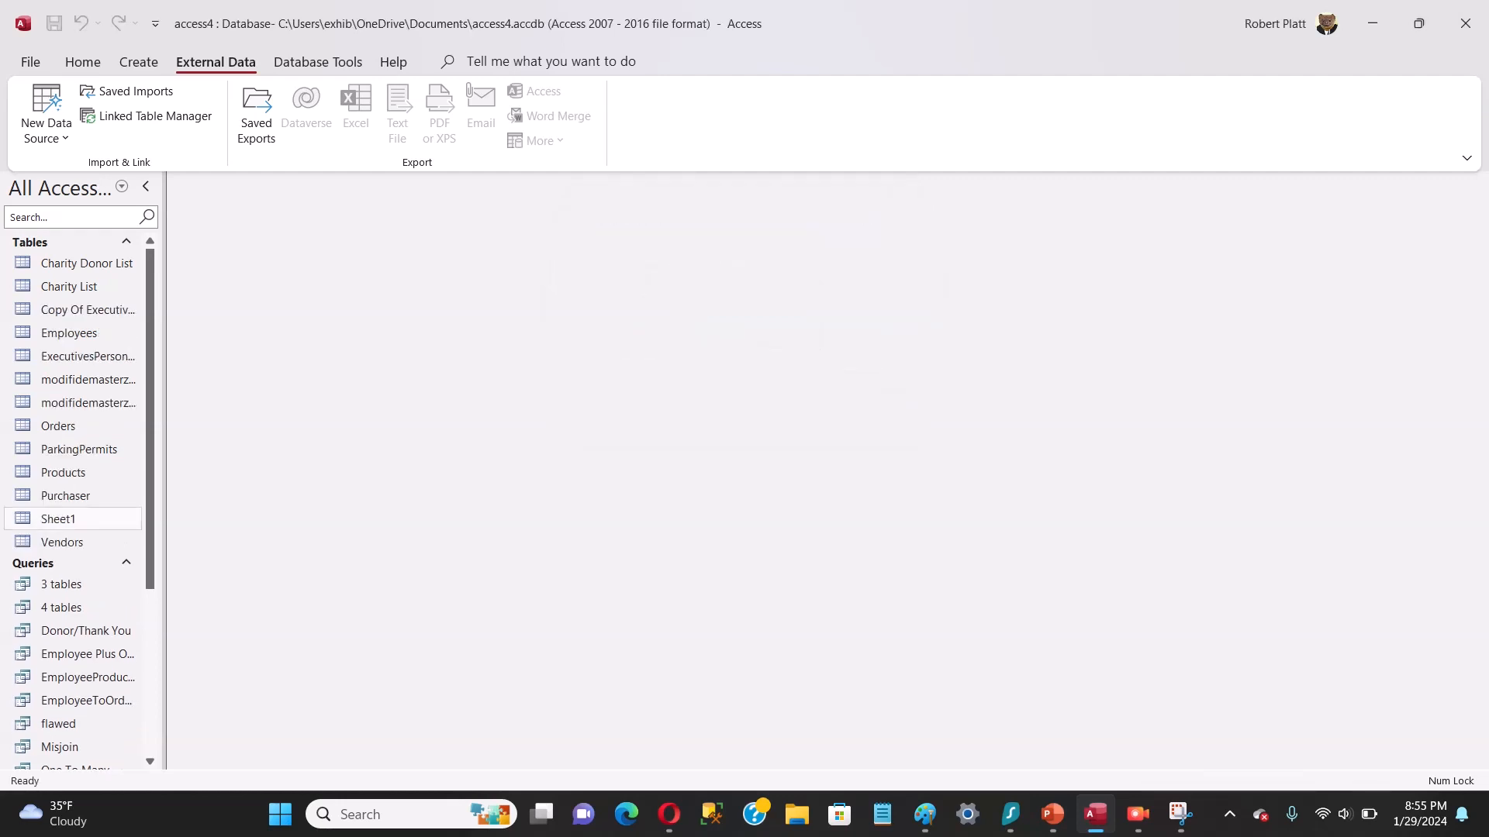
# Step: Rename the copied table, Copy Of ExecutivesPersonal, as Personal
pyautogui.click(87, 356)
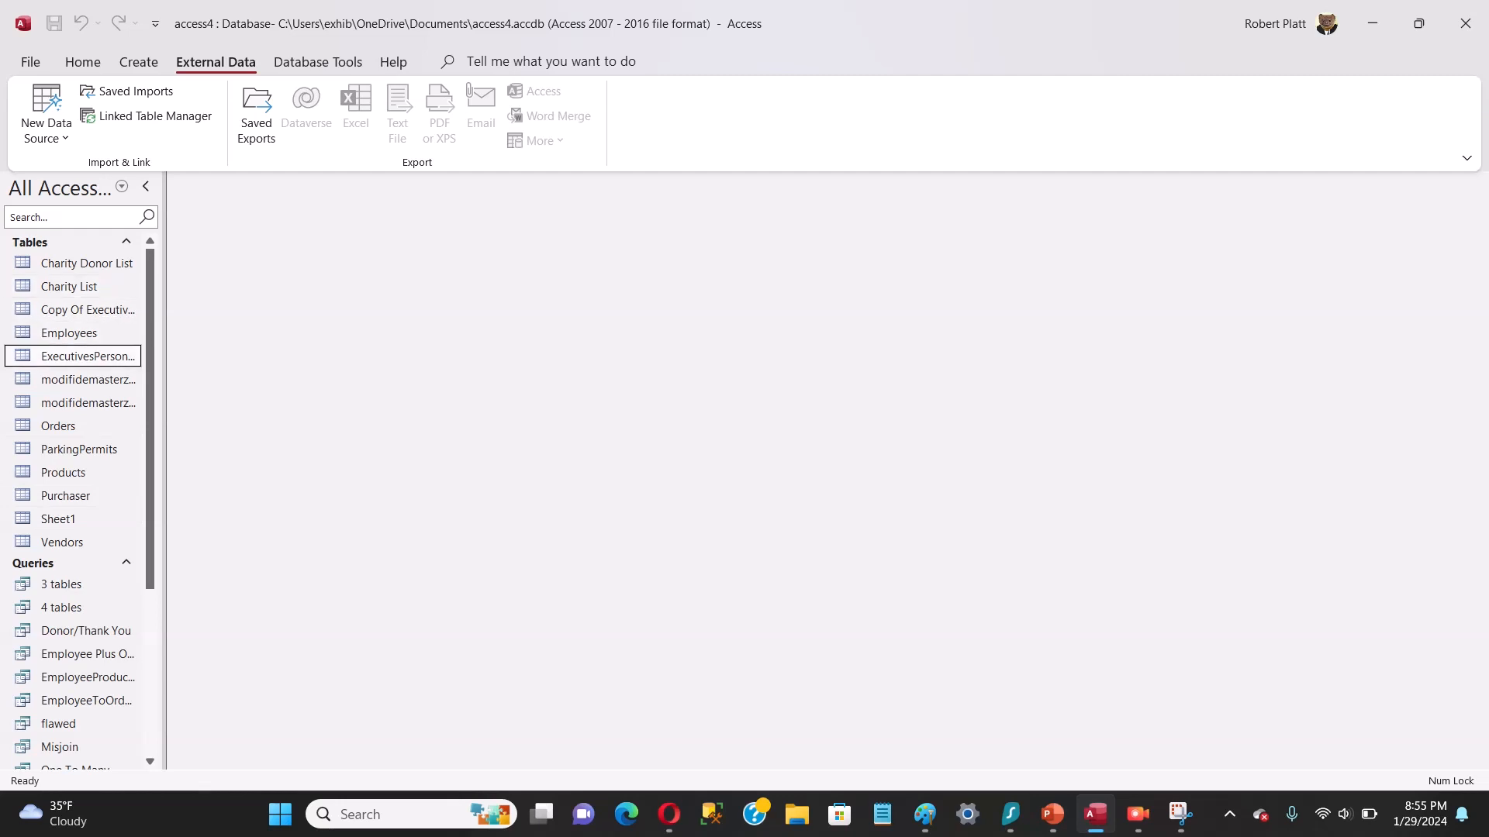
pyautogui.click(86, 311)
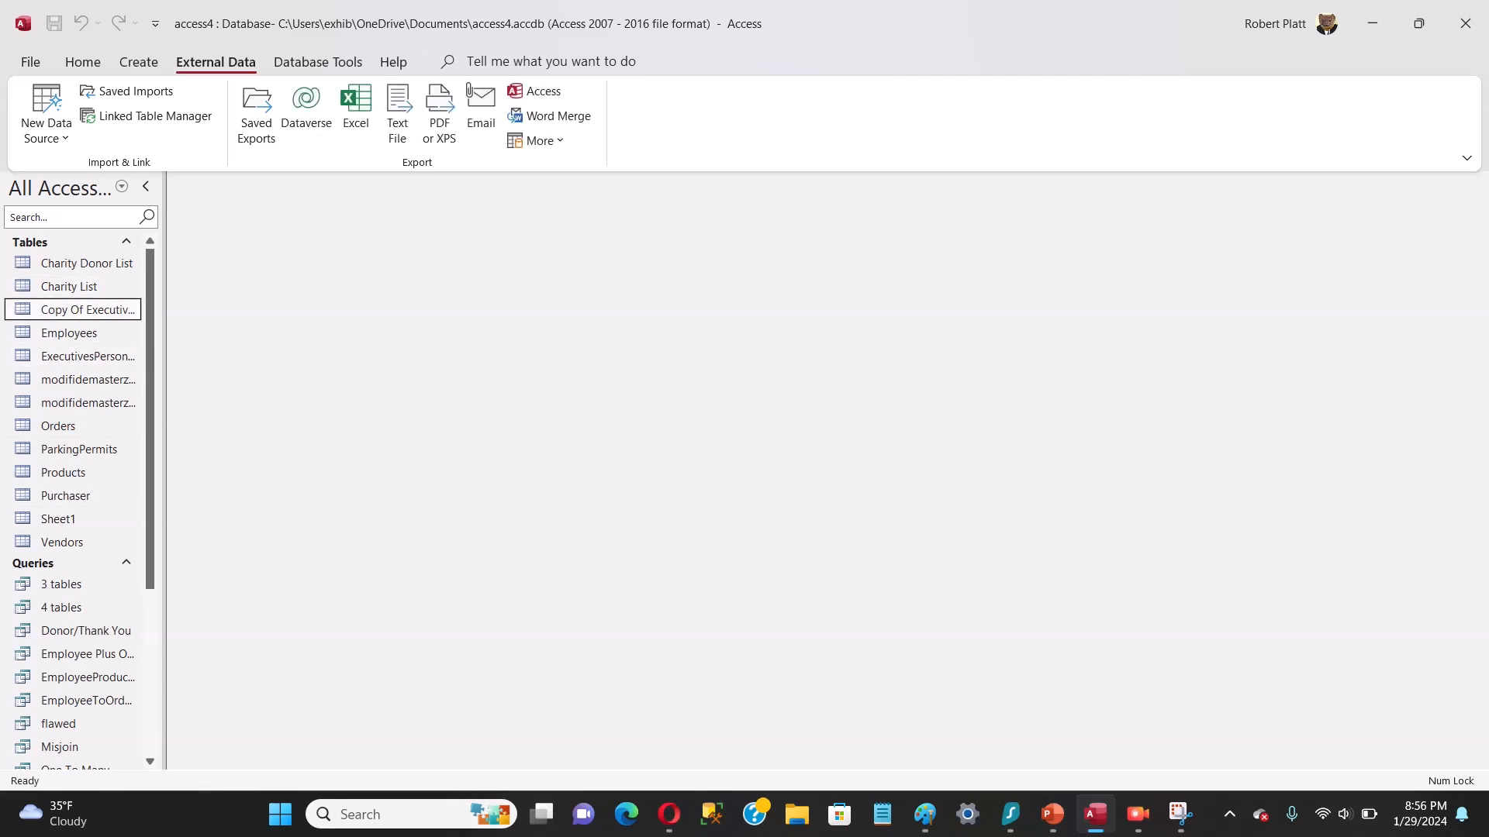
pyautogui.rightClick(87, 309)
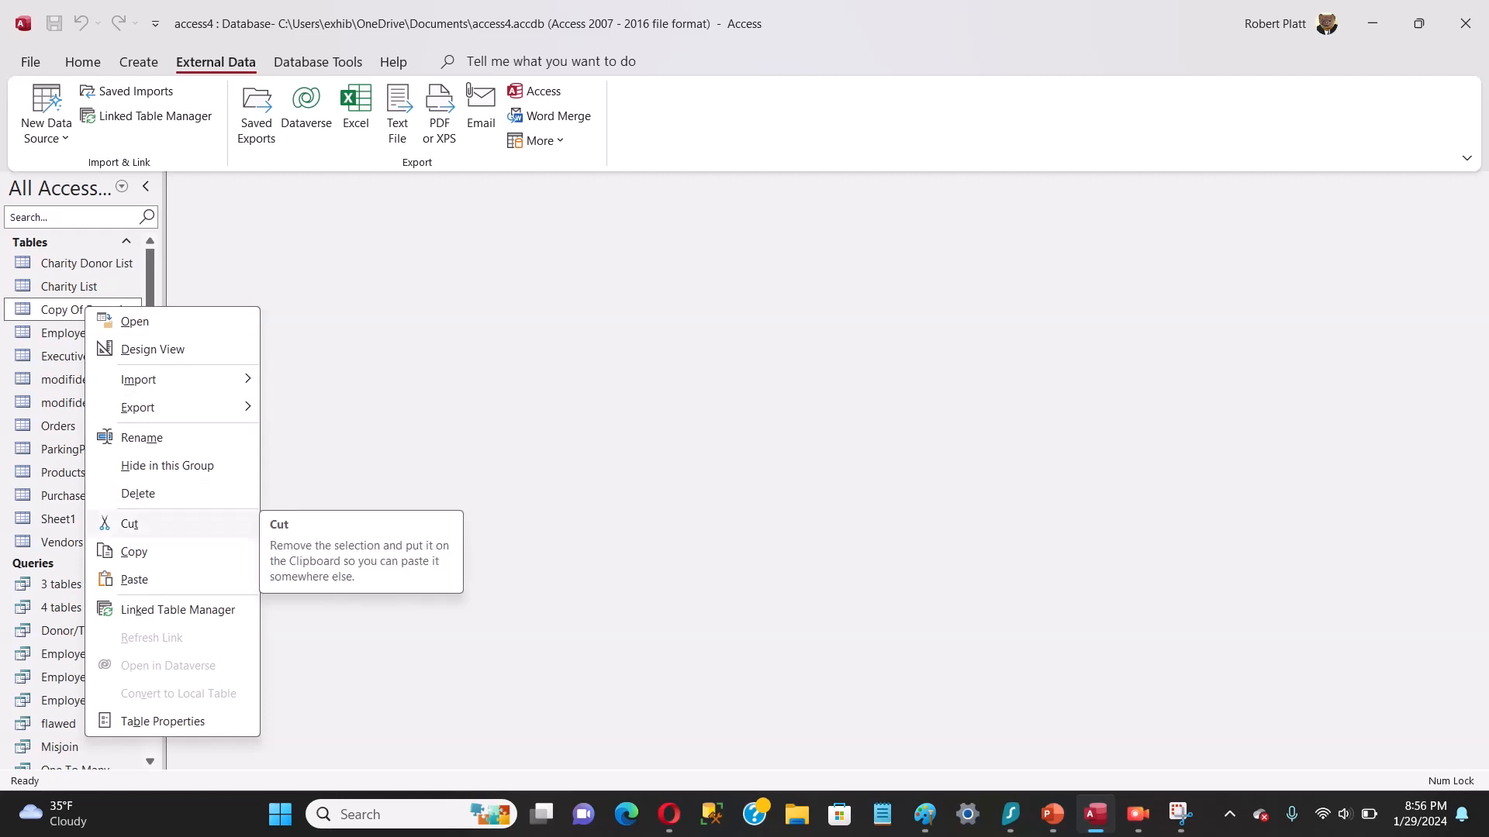
pyautogui.click(142, 438)
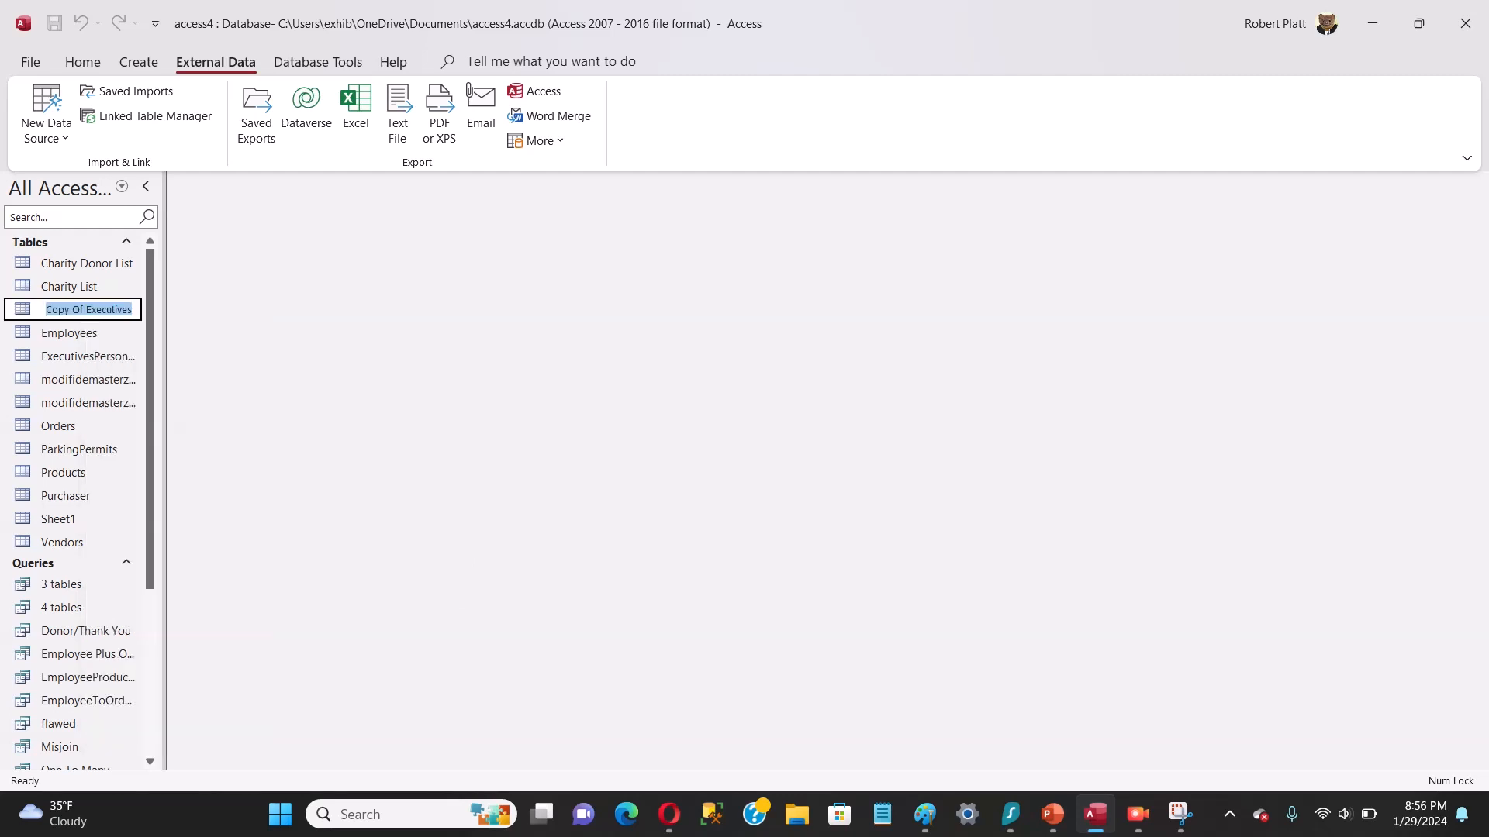
pyautogui.write('Personal')
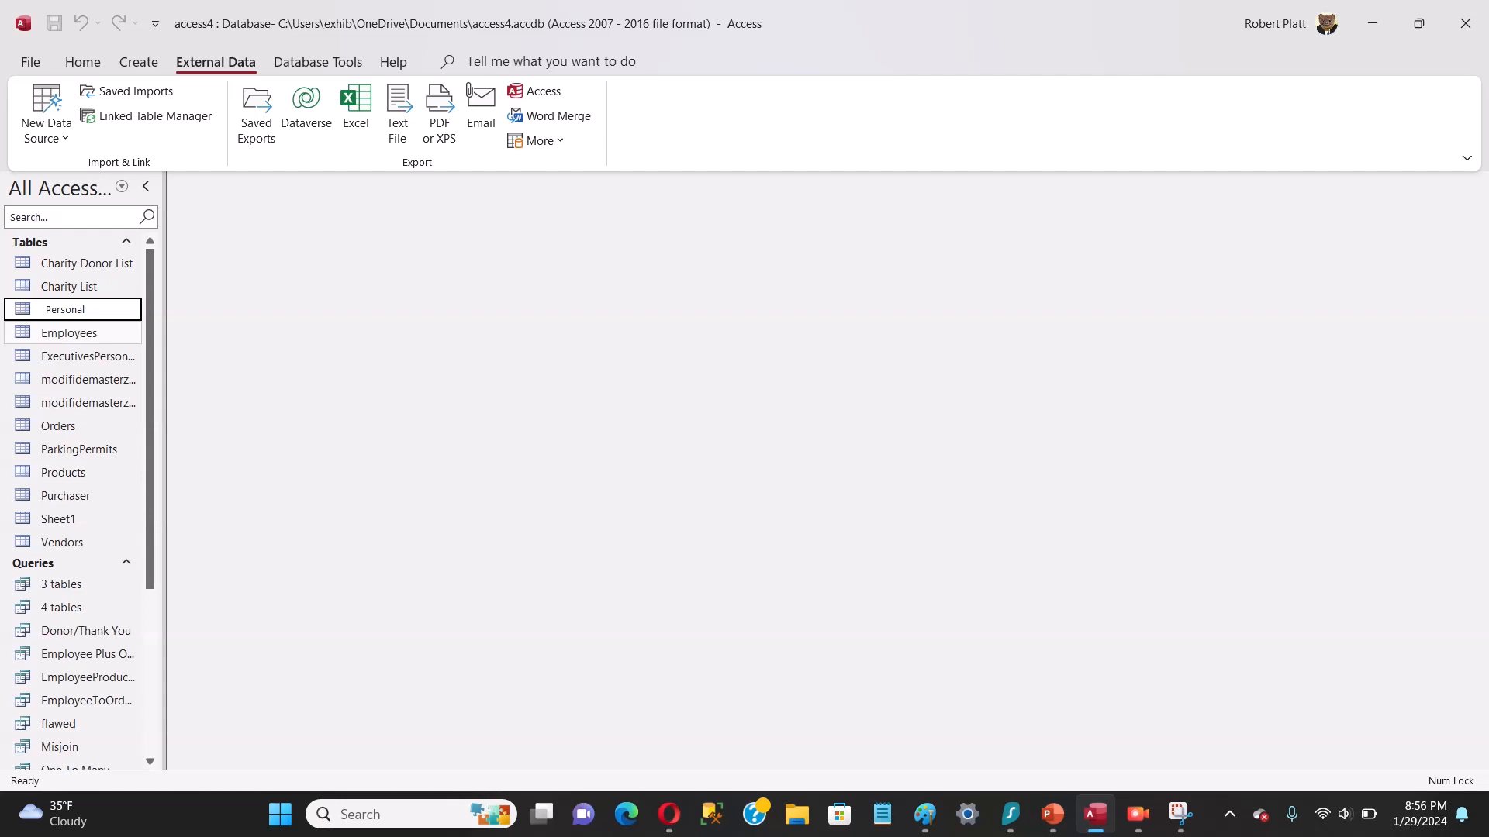
pyautogui.press('Return')
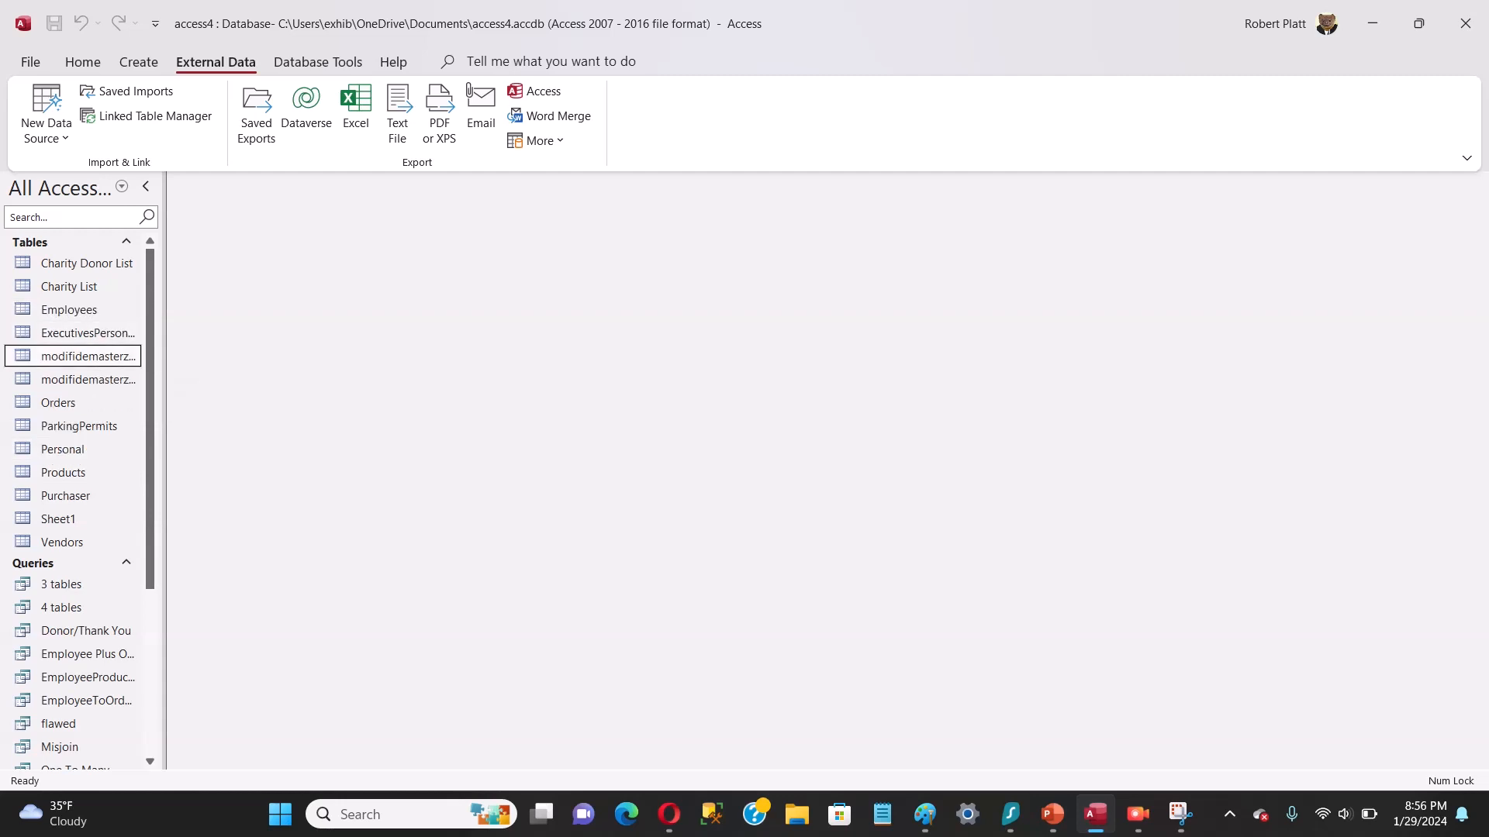
# Step: Rename the original ExecutivesPersonal table as Executive
pyautogui.rightClick(92, 357)
pyautogui.click(92, 335)
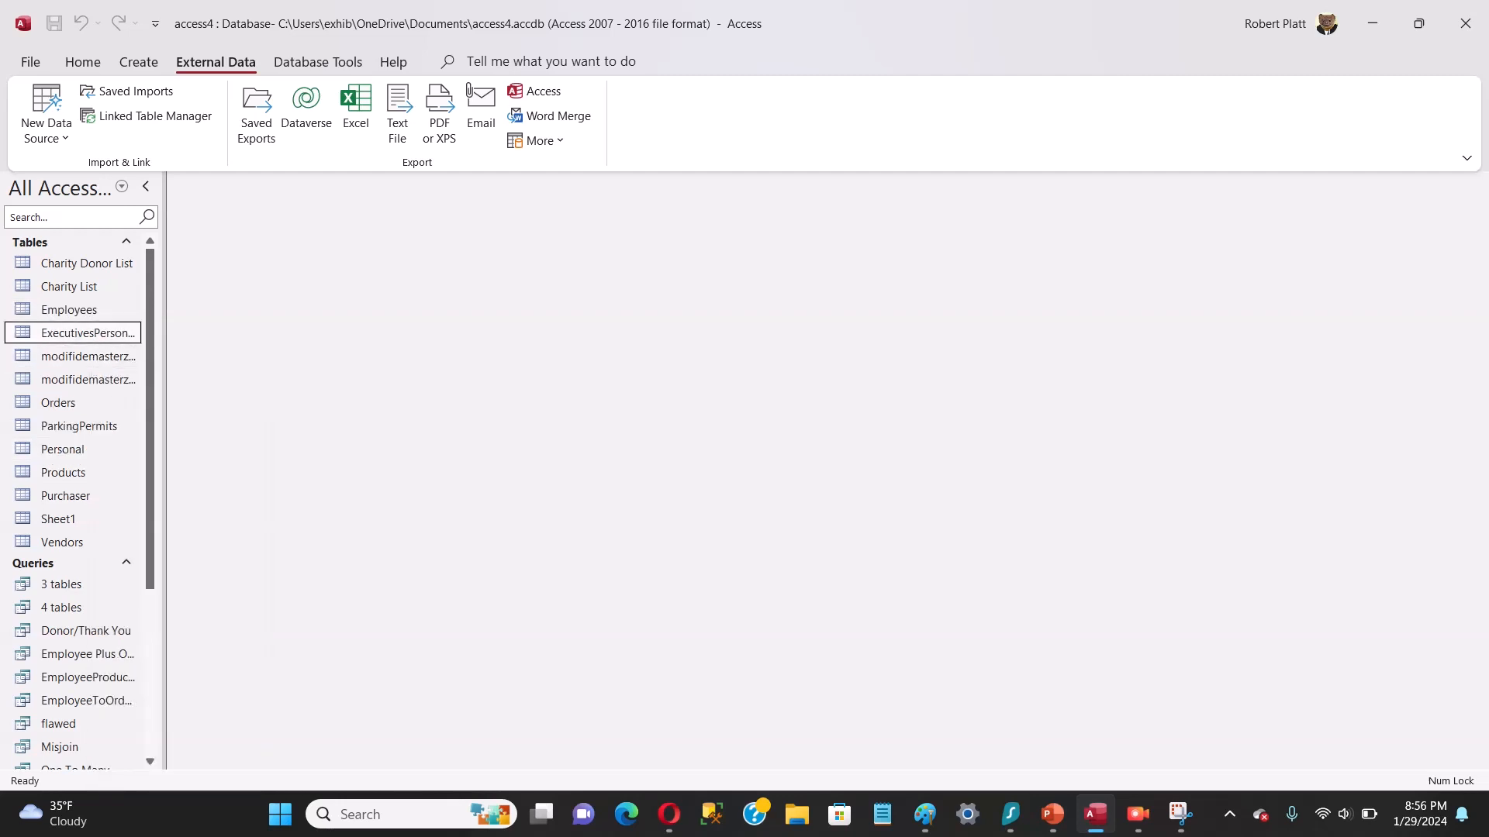
pyautogui.rightClick(99, 335)
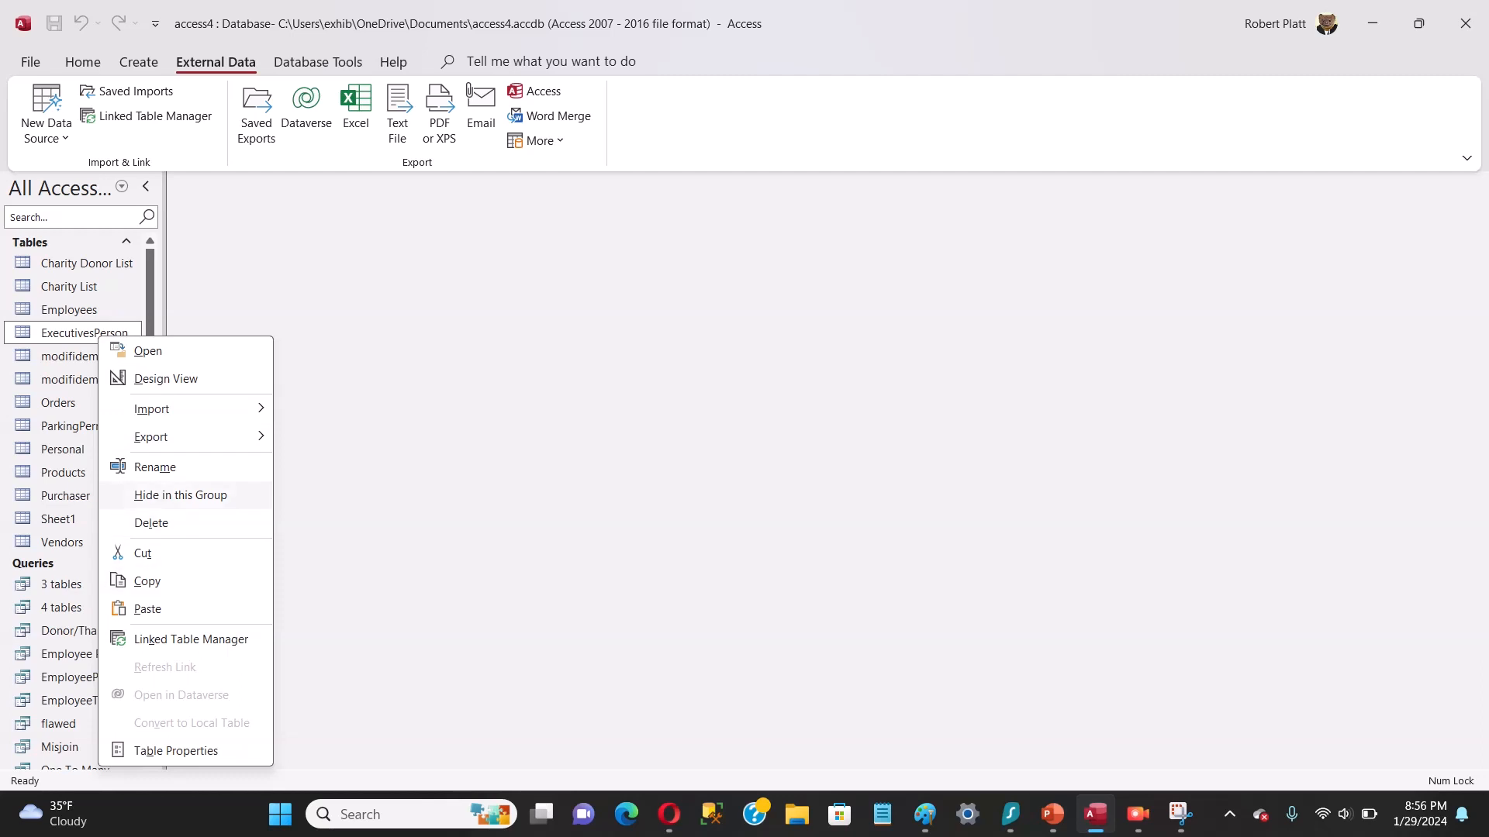
pyautogui.click(155, 467)
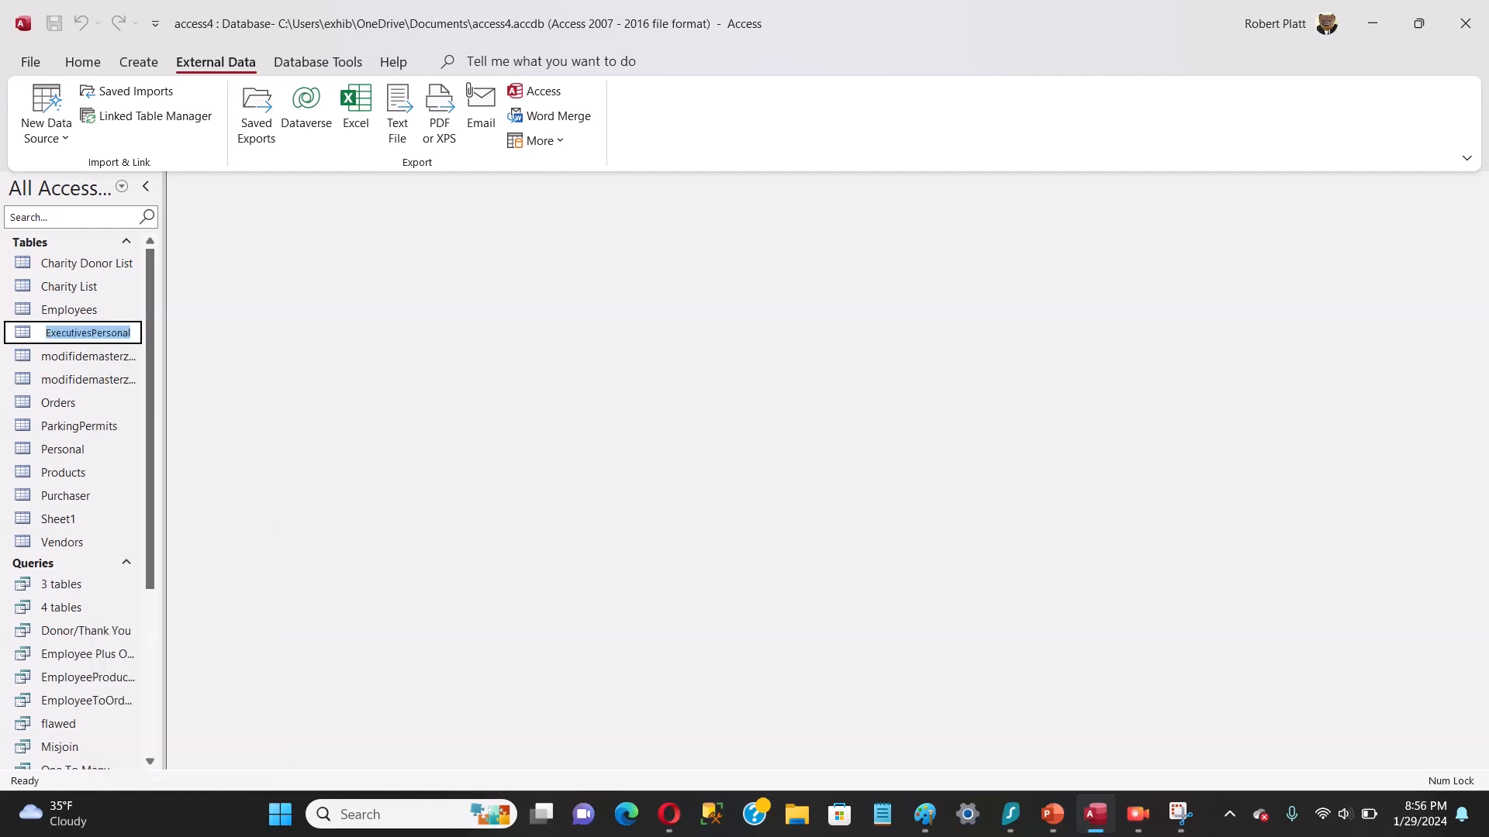
pyautogui.write('Executive')
pyautogui.press('Return')
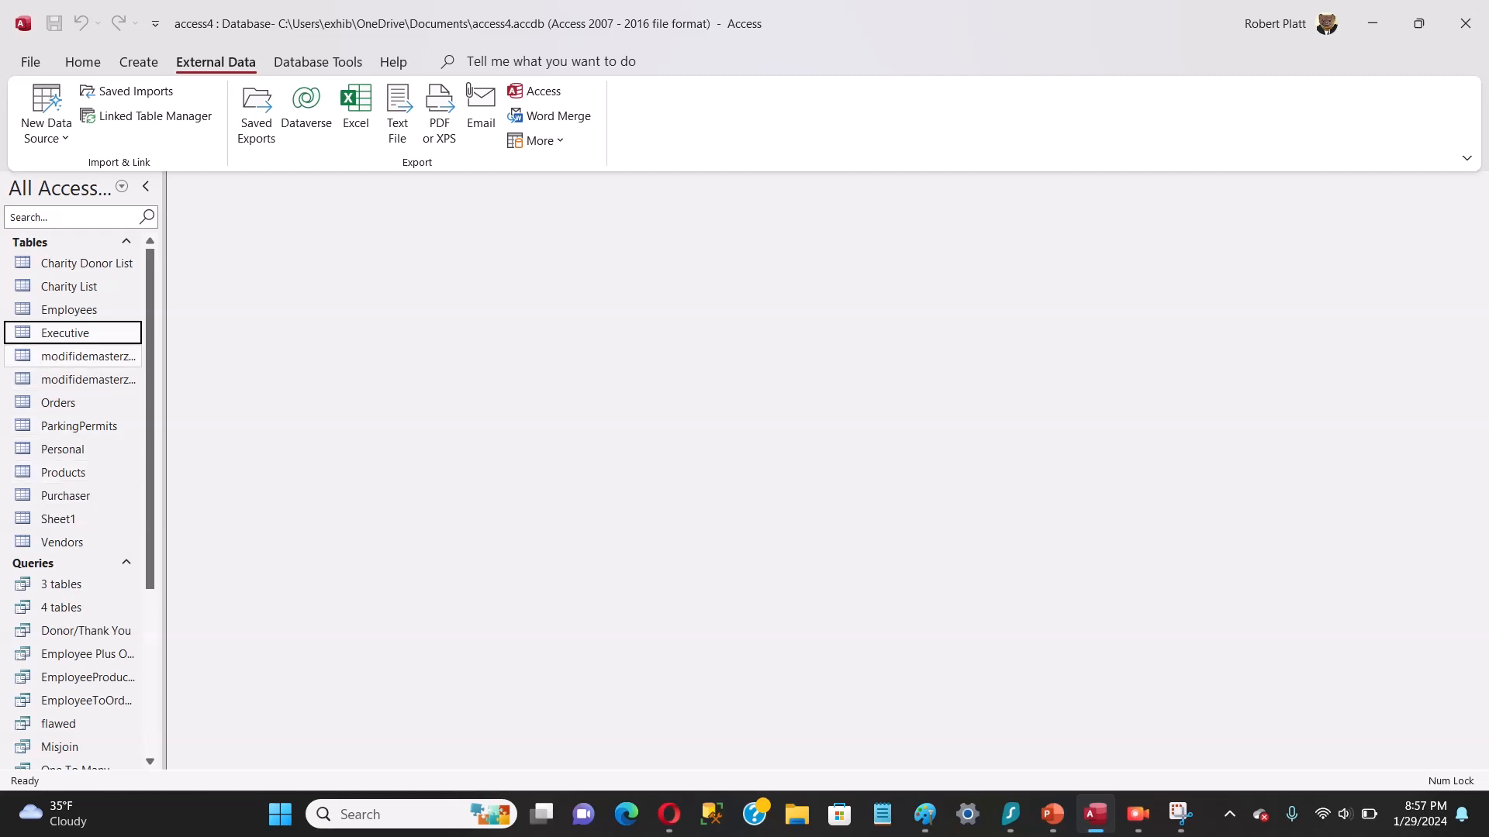
# Step: Open the Executive table and permanently delete its ExecutiveName and ExecutiveHomeAddress fields
pyautogui.rightClick(122, 338)
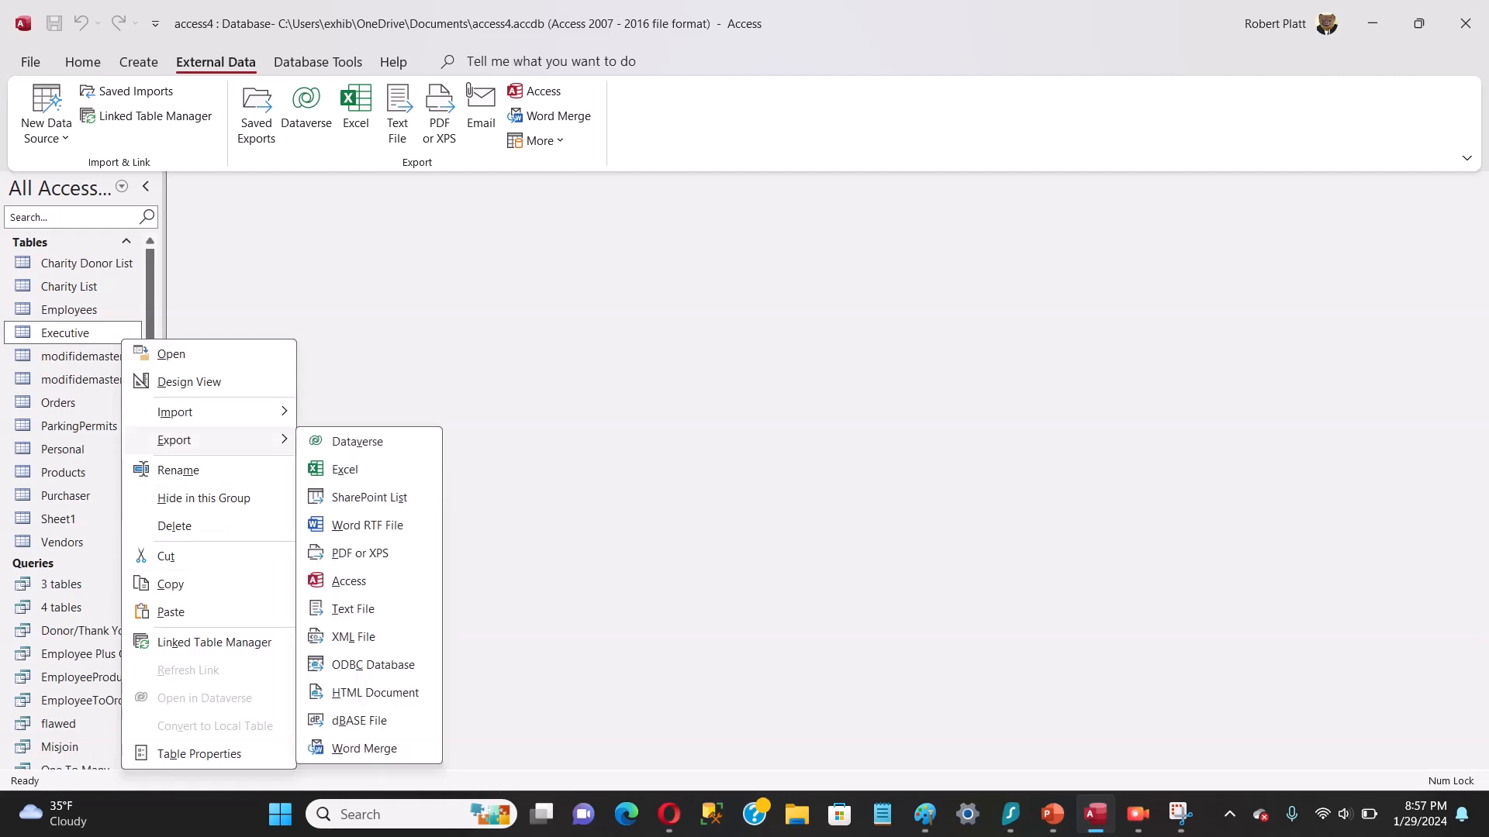
pyautogui.click(175, 355)
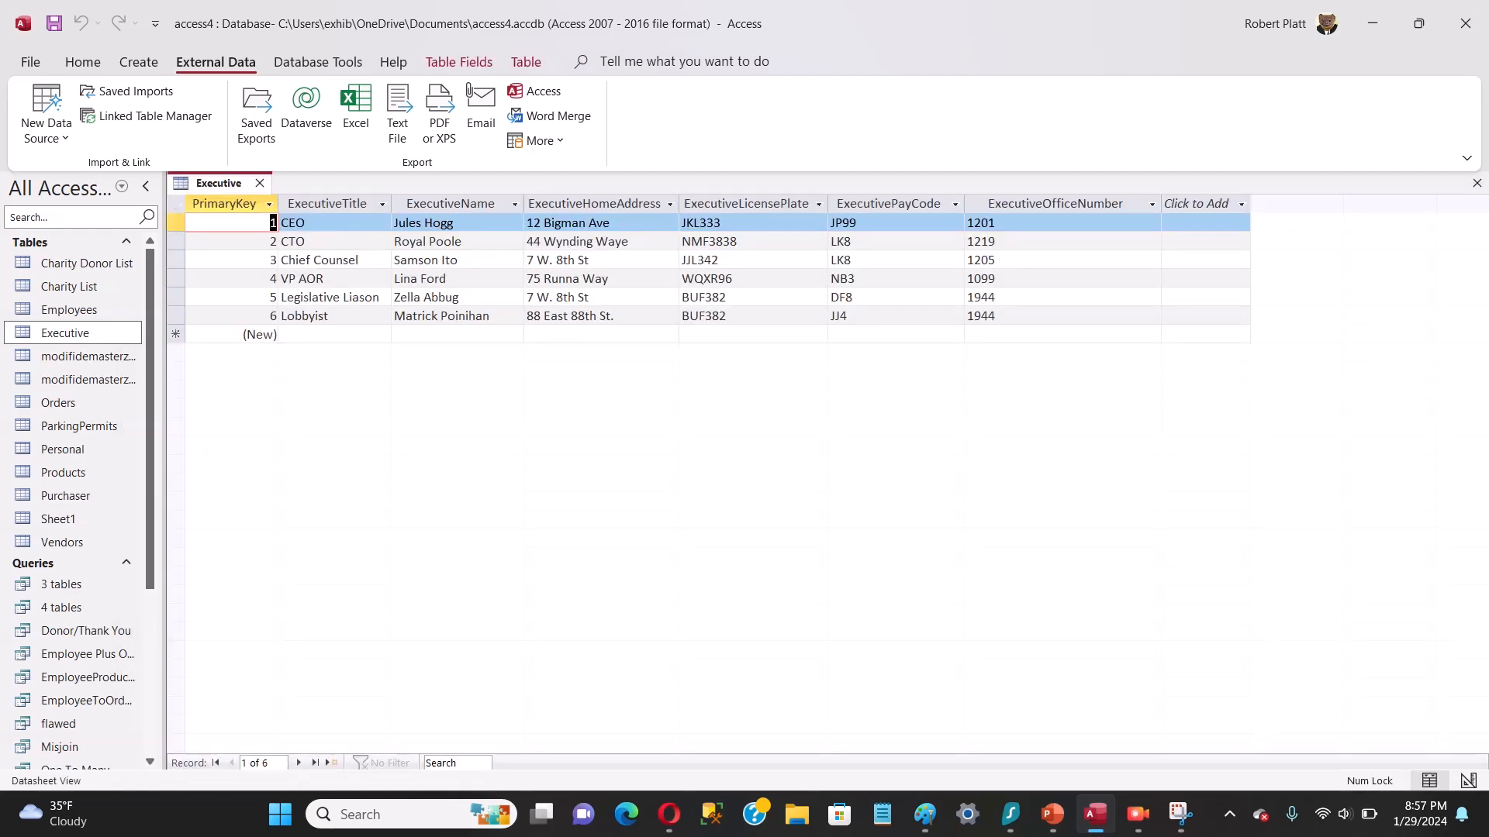
pyautogui.click(450, 204)
pyautogui.press('Delete')
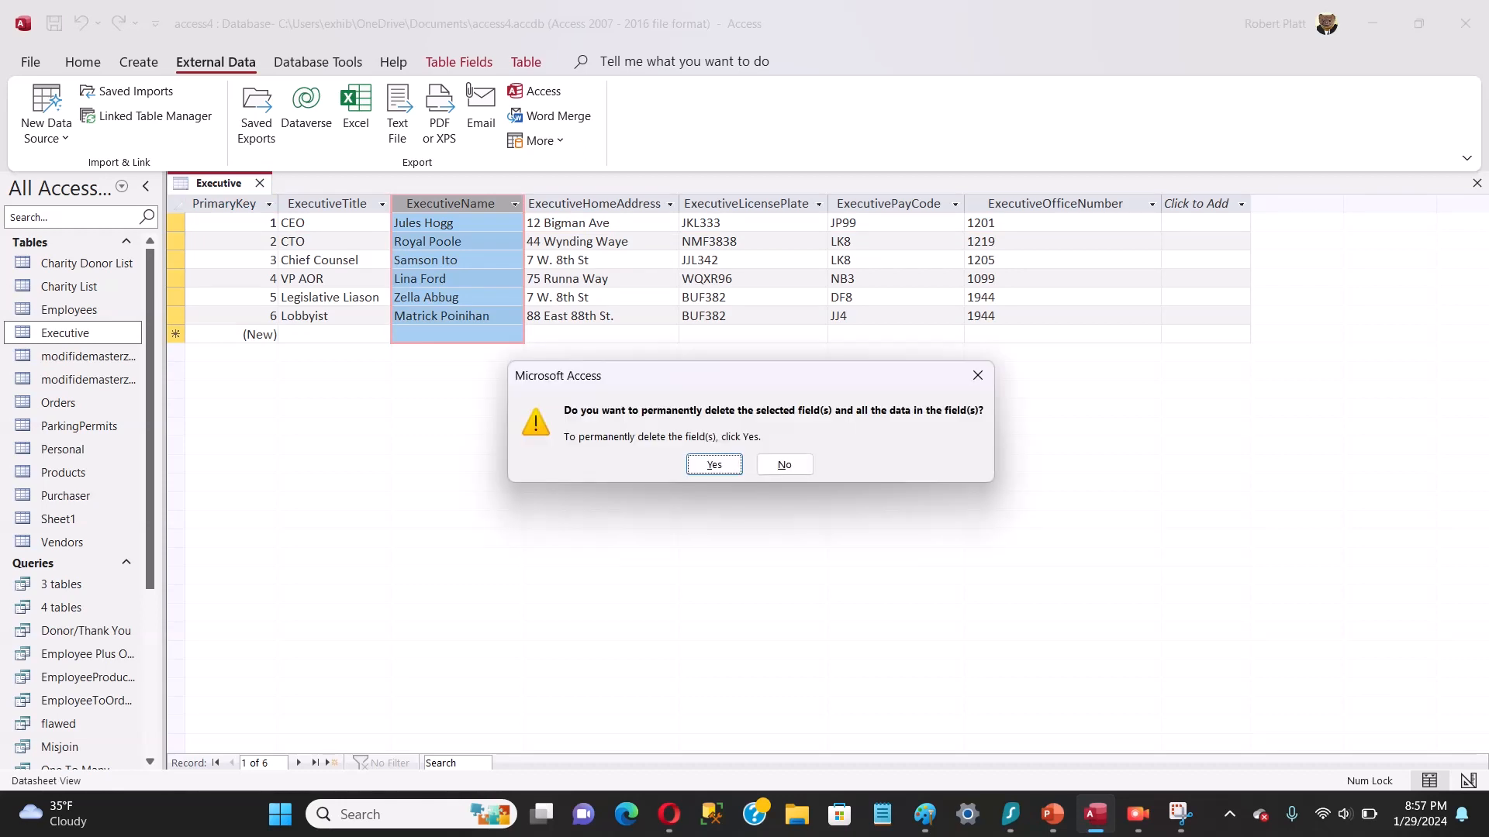
pyautogui.press('Return')
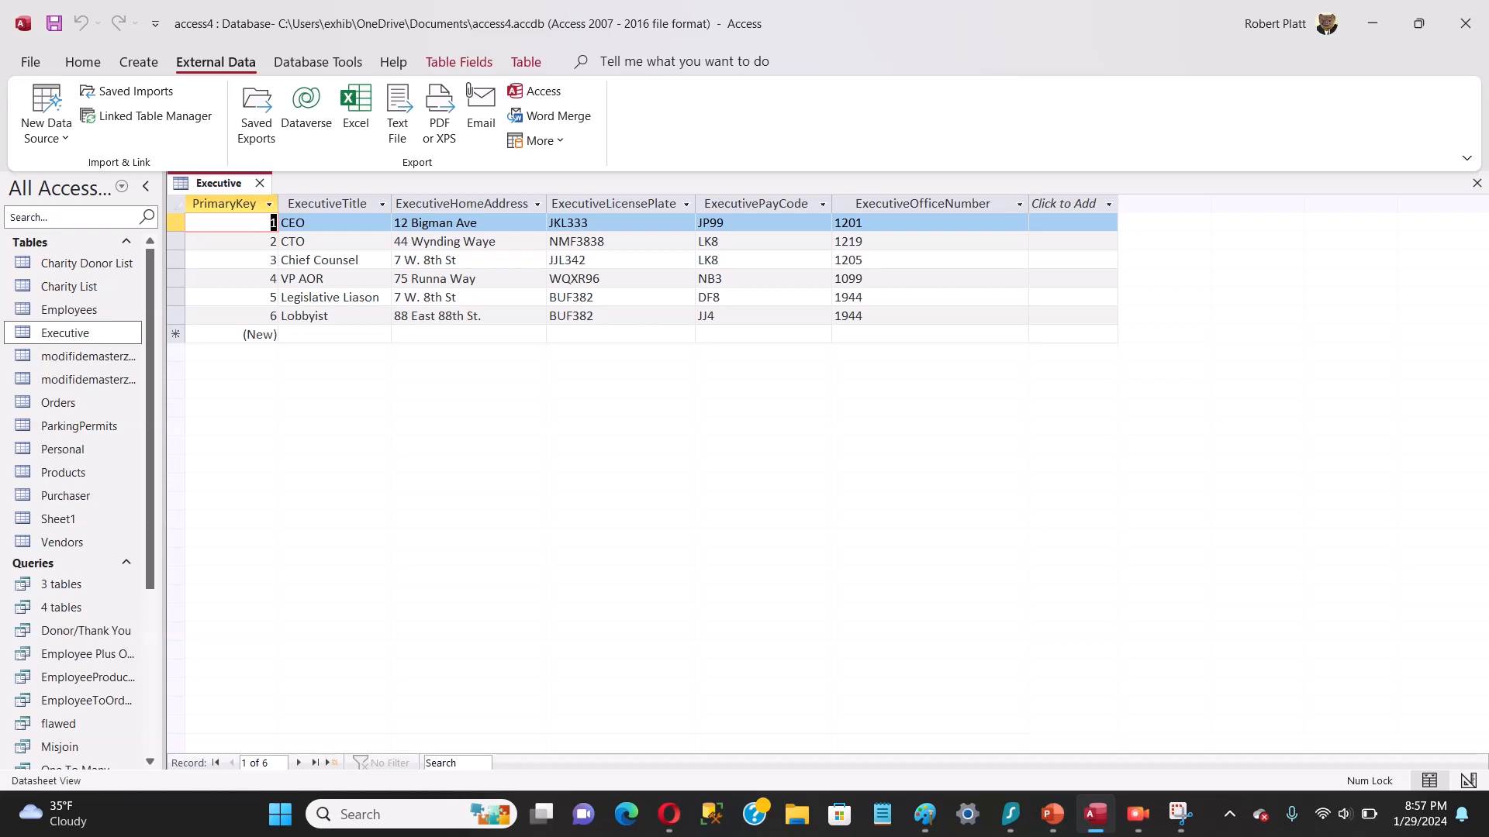
pyautogui.click(462, 204)
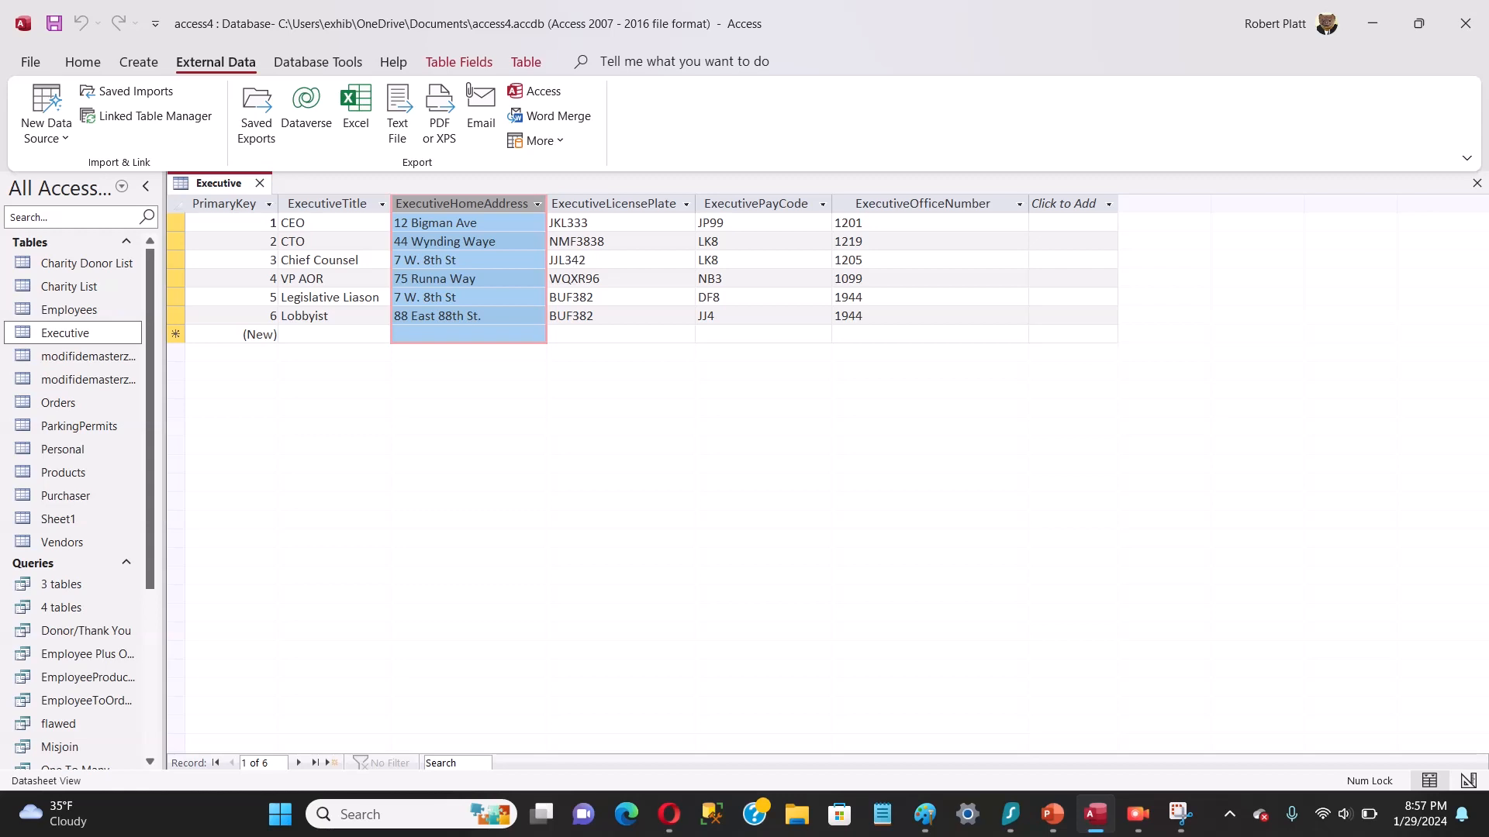
pyautogui.press('Delete')
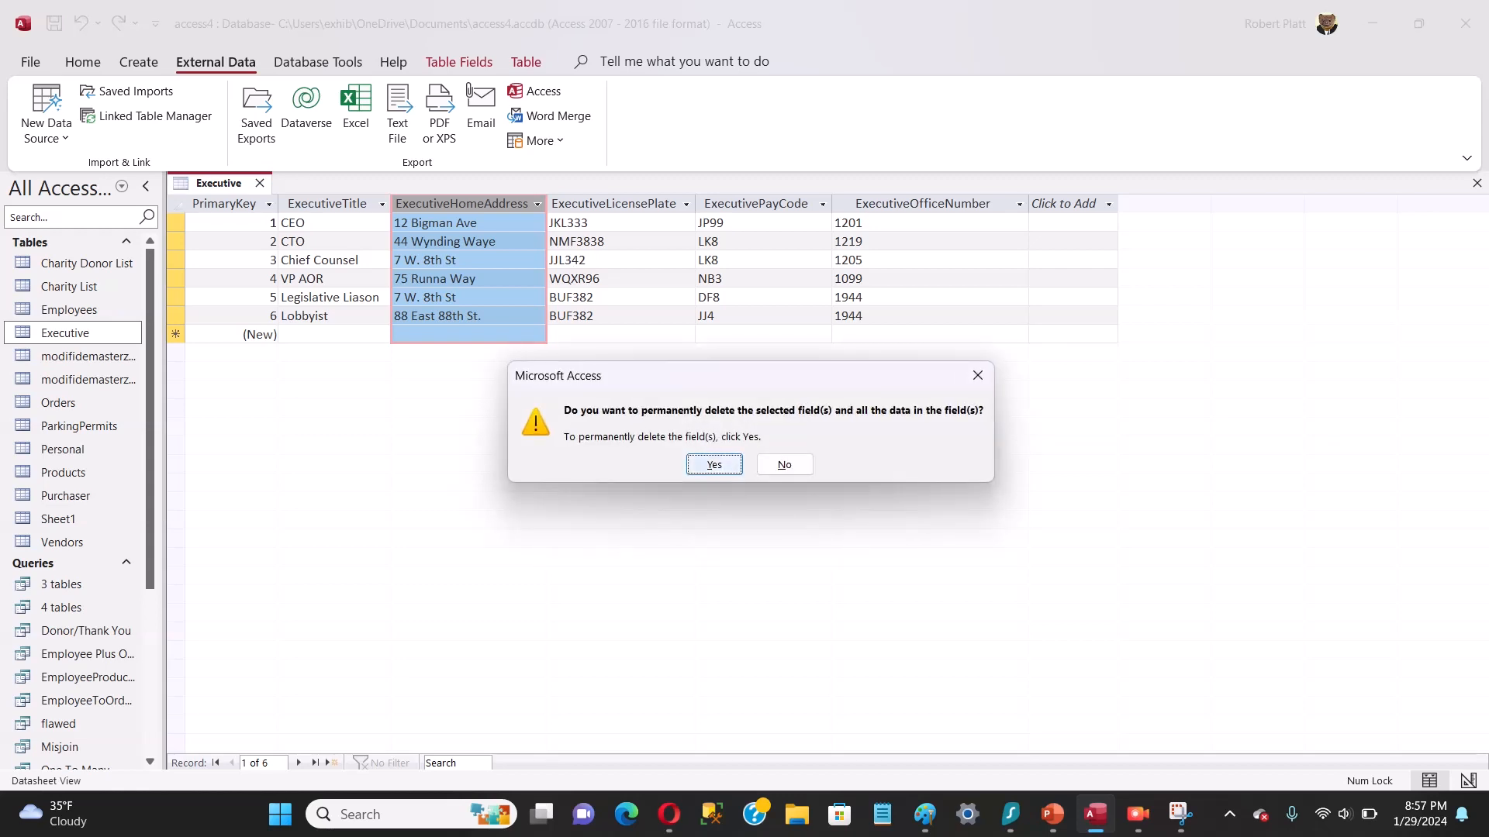
pyautogui.click(714, 465)
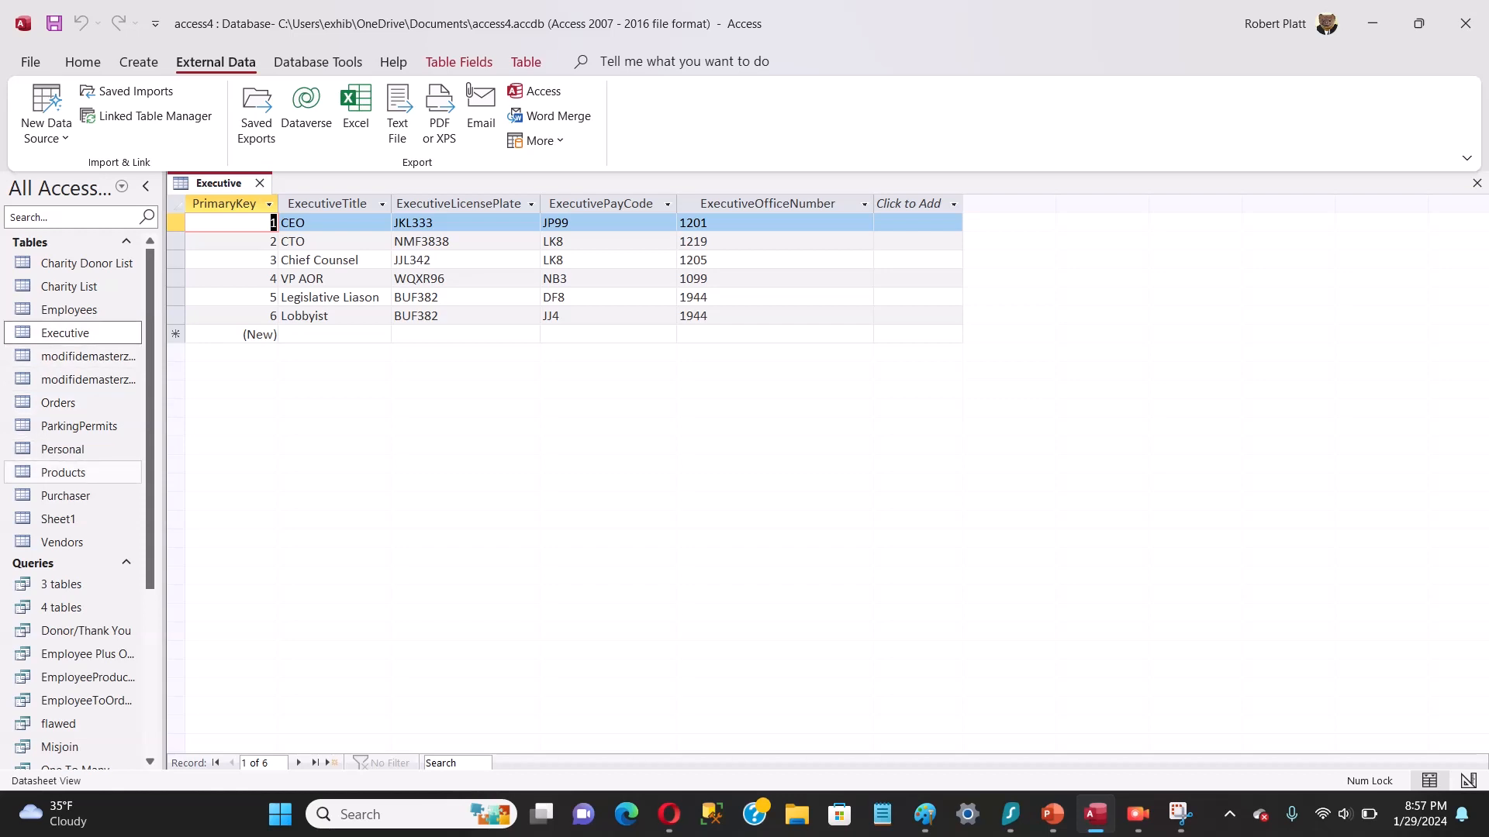
# Step: Open the Personal table and permanently delete its ExecutiveLicensePlate and ExecutiveOfficeNumber fields
pyautogui.click(62, 449)
pyautogui.doubleClick(62, 448)
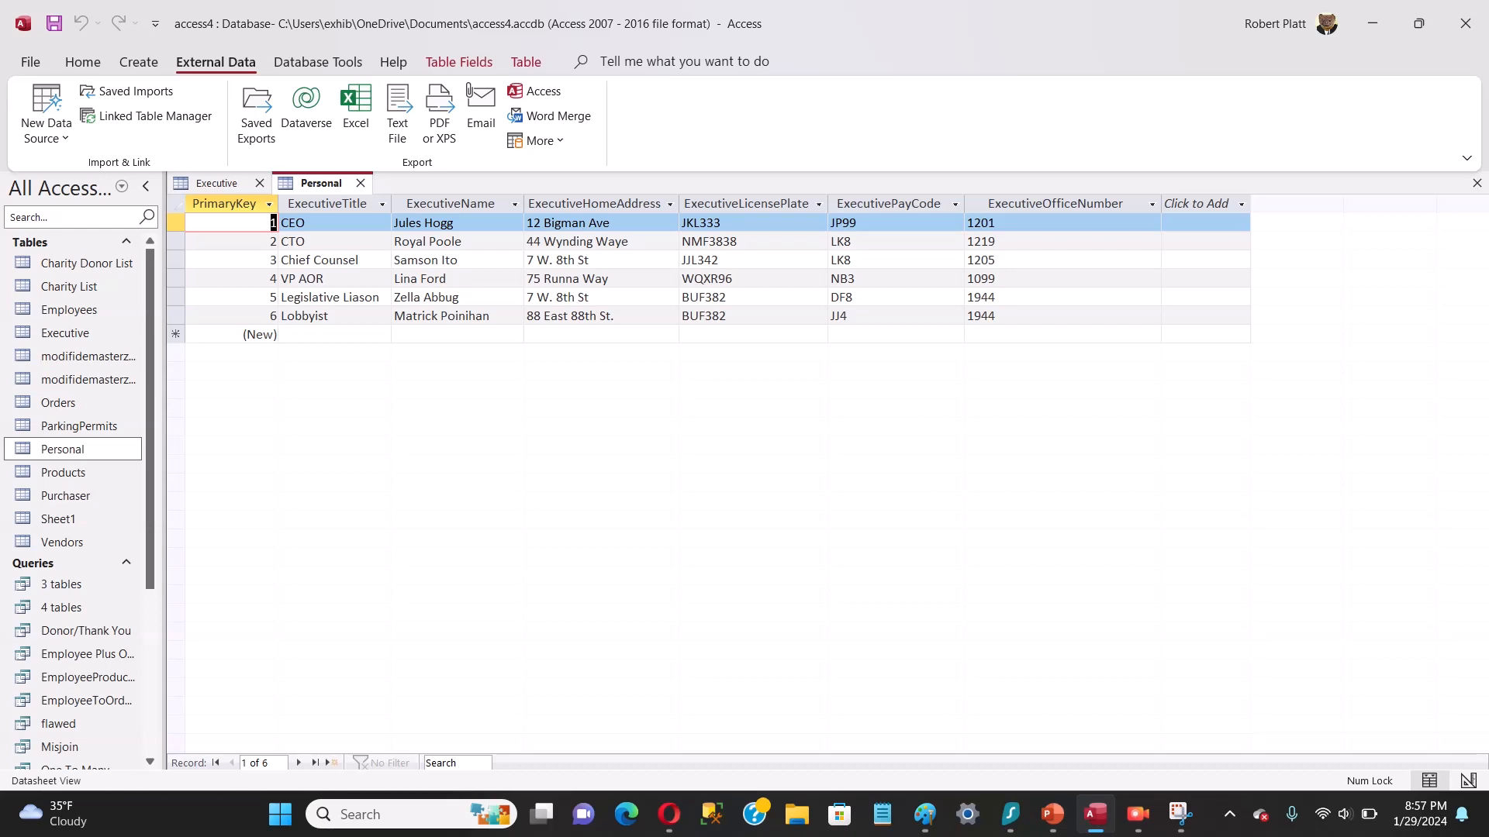
pyautogui.click(746, 204)
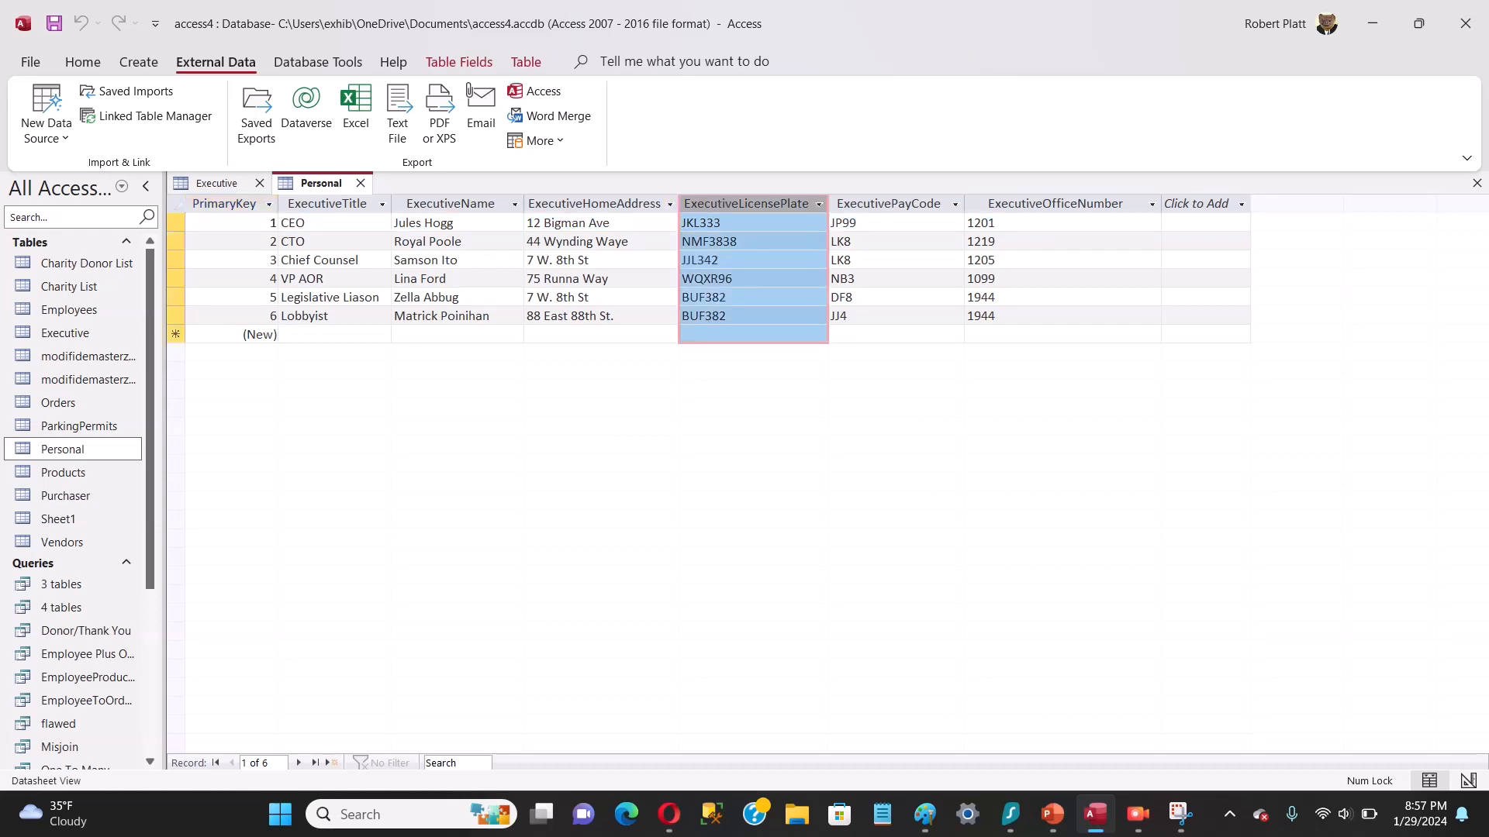
pyautogui.press('Delete')
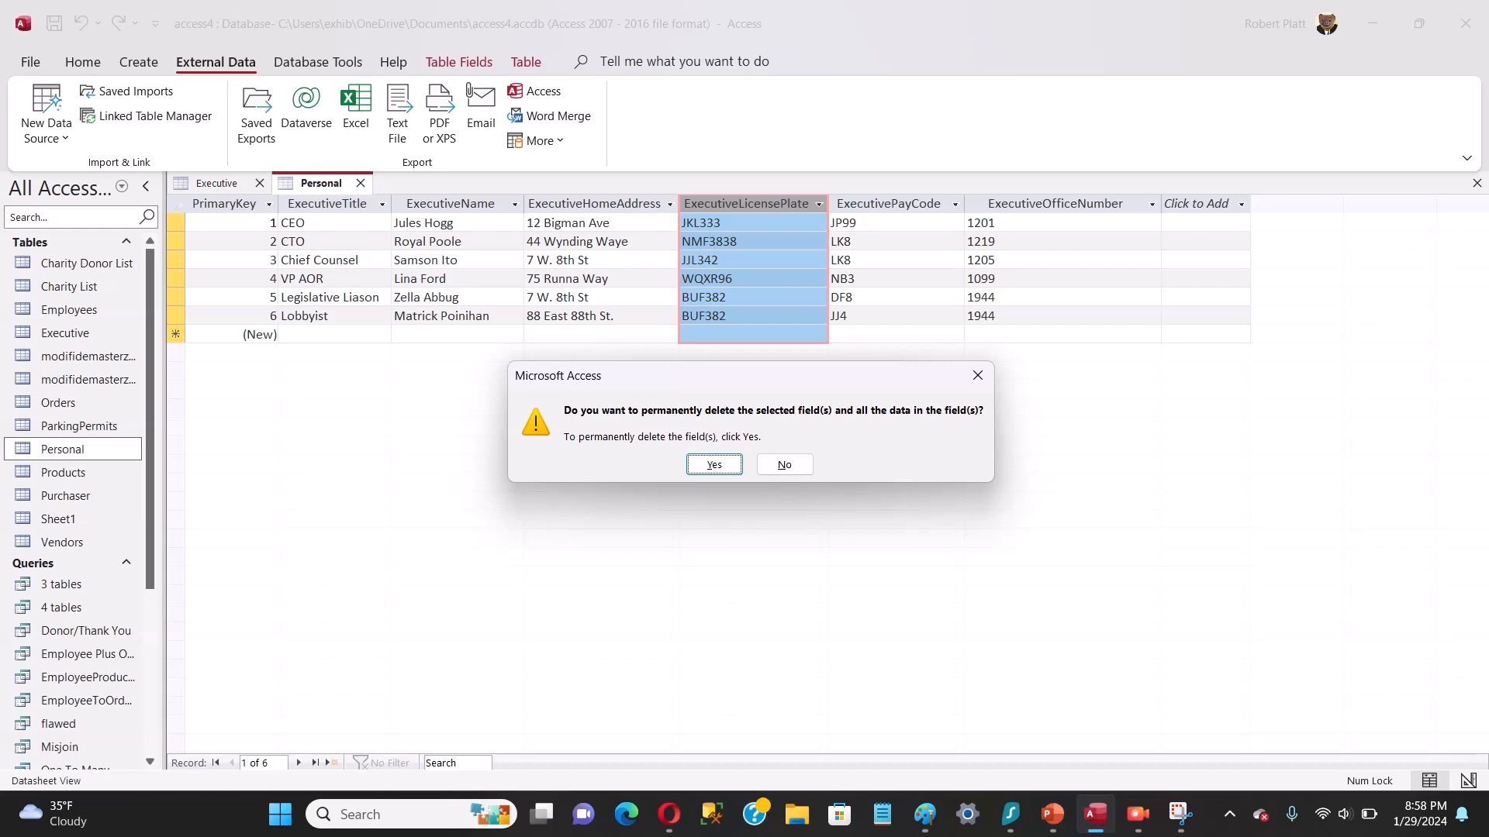
pyautogui.press('Return')
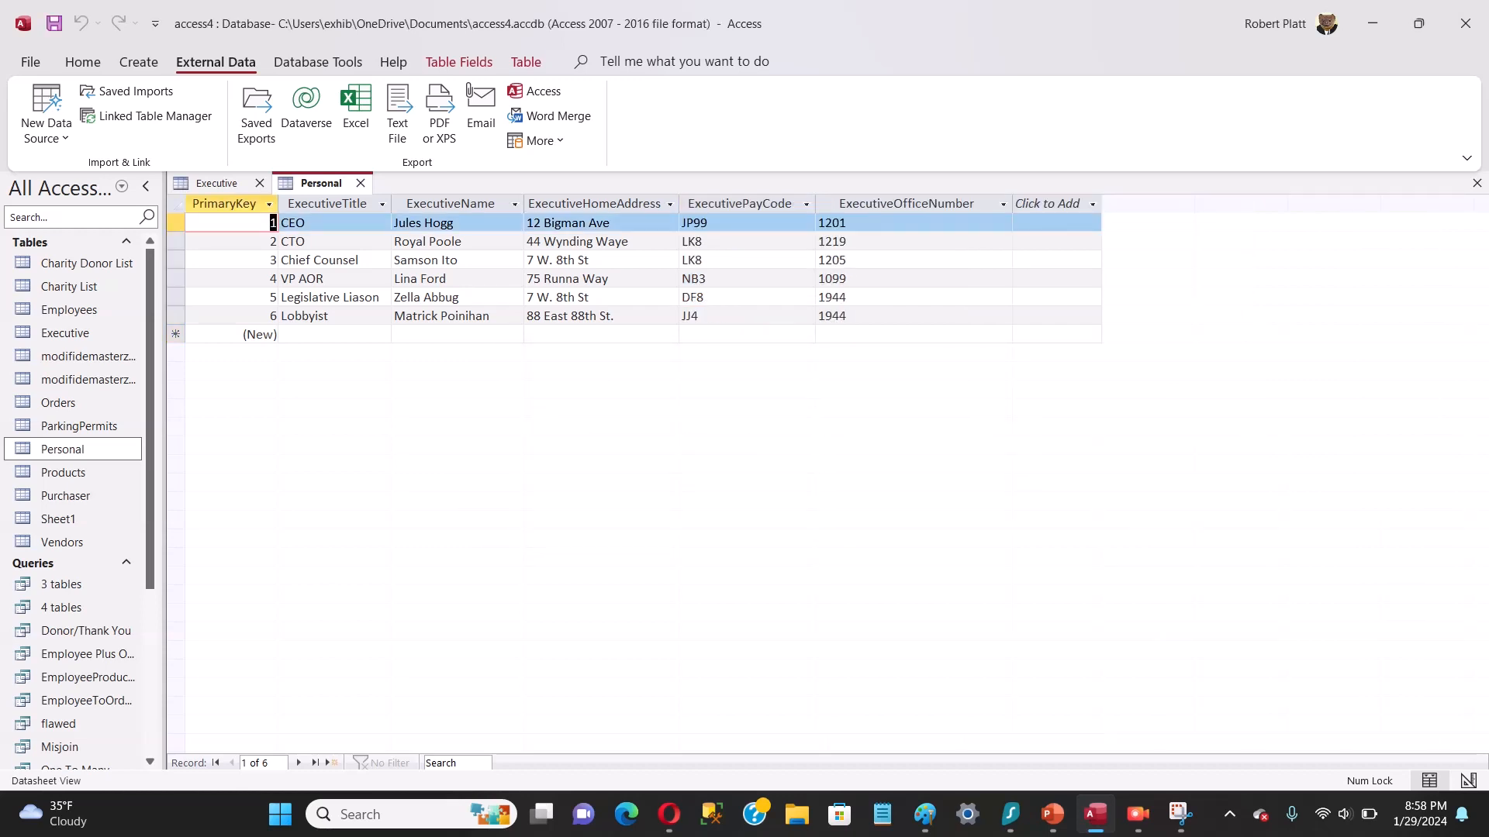
pyautogui.click(905, 204)
pyautogui.press('Delete')
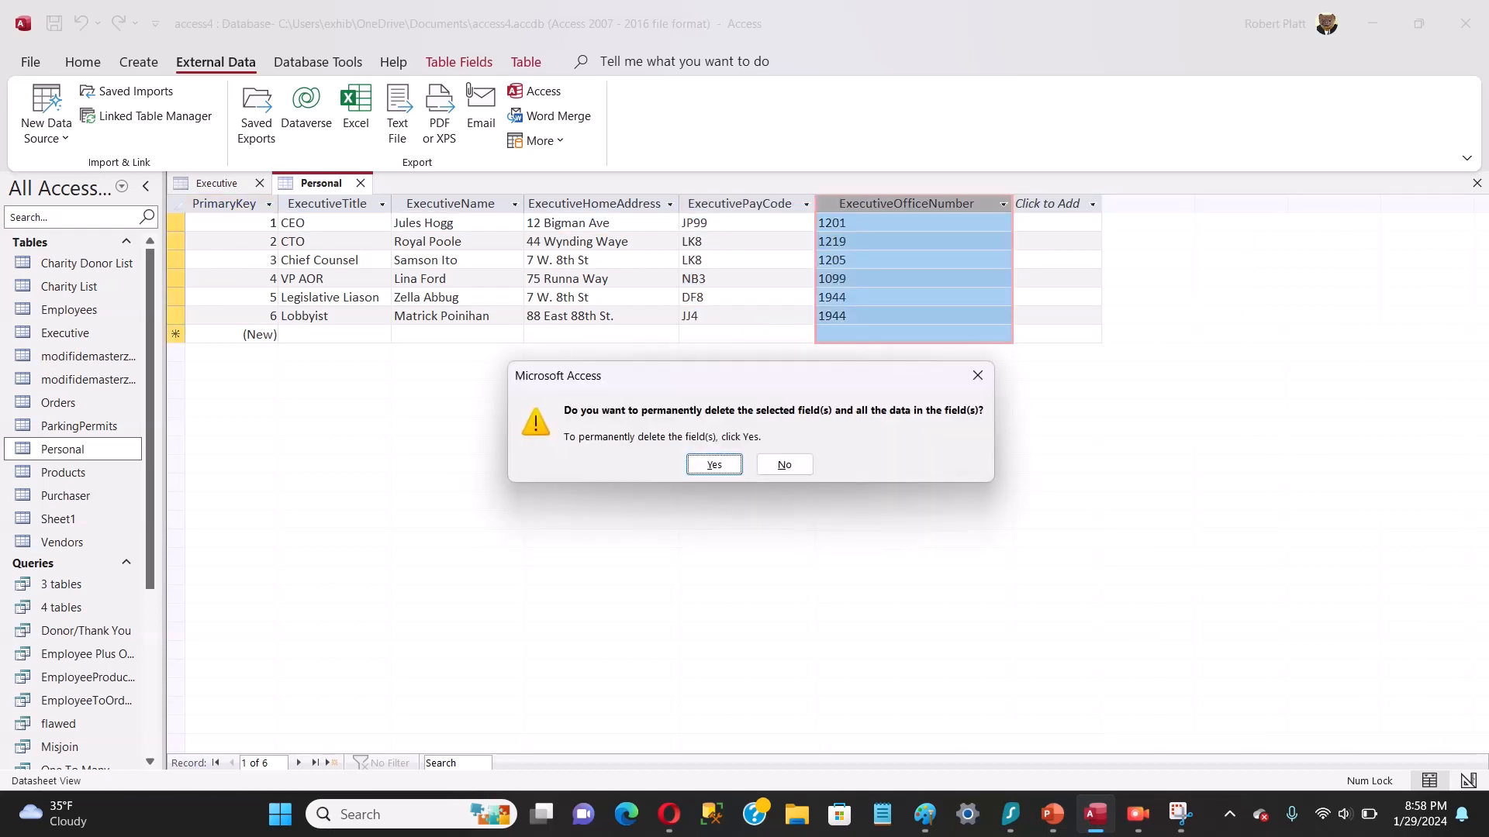
pyautogui.press('Return')
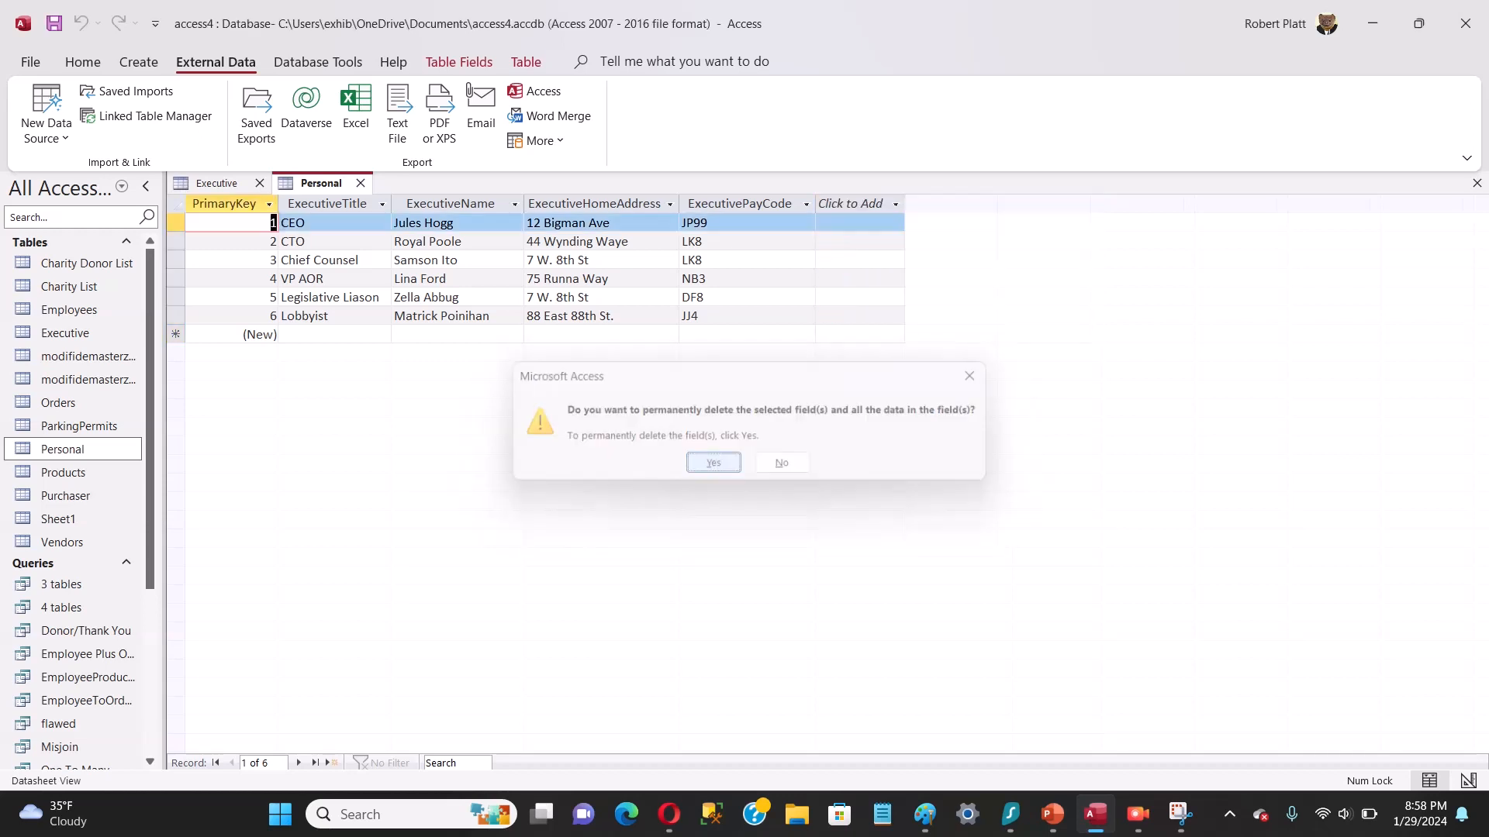
# Step: Permanently delete the ExecutivePayCode field from the Personal table together with its indexes
pyautogui.click(739, 204)
pyautogui.press('Delete')
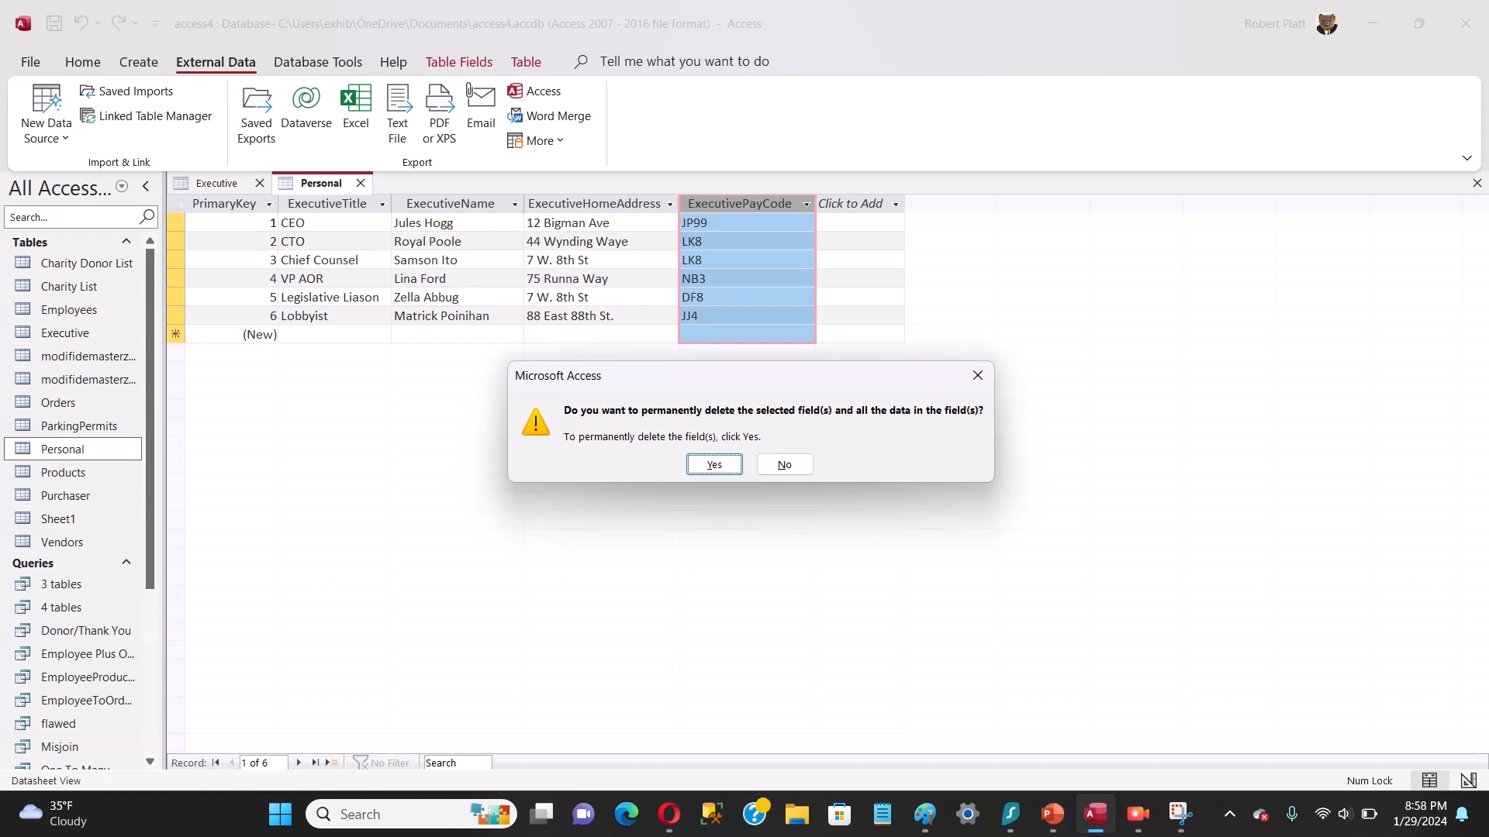
pyautogui.press('Return')
pyautogui.press('Return')
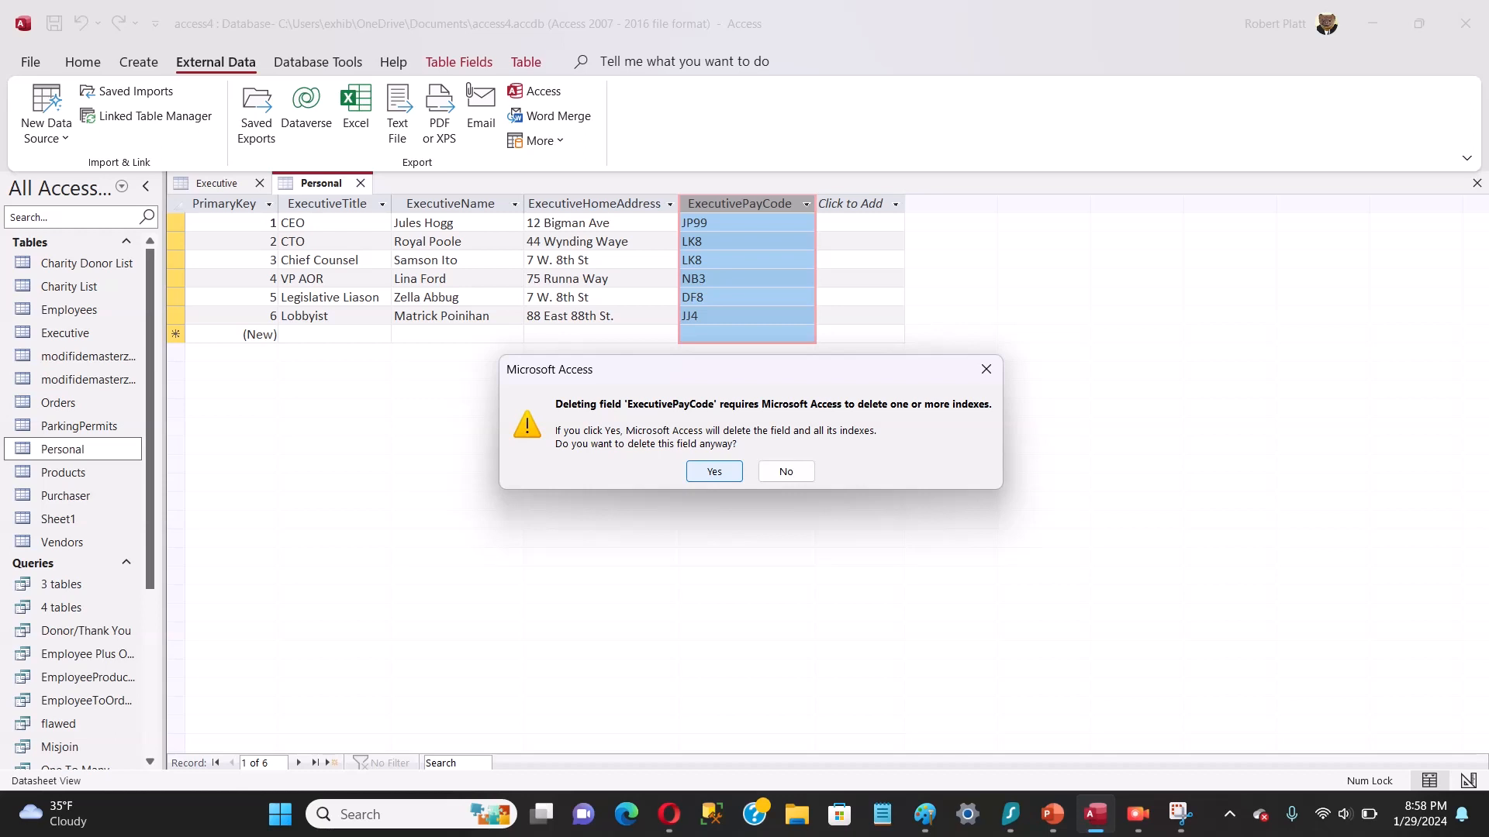
pyautogui.press('Return')
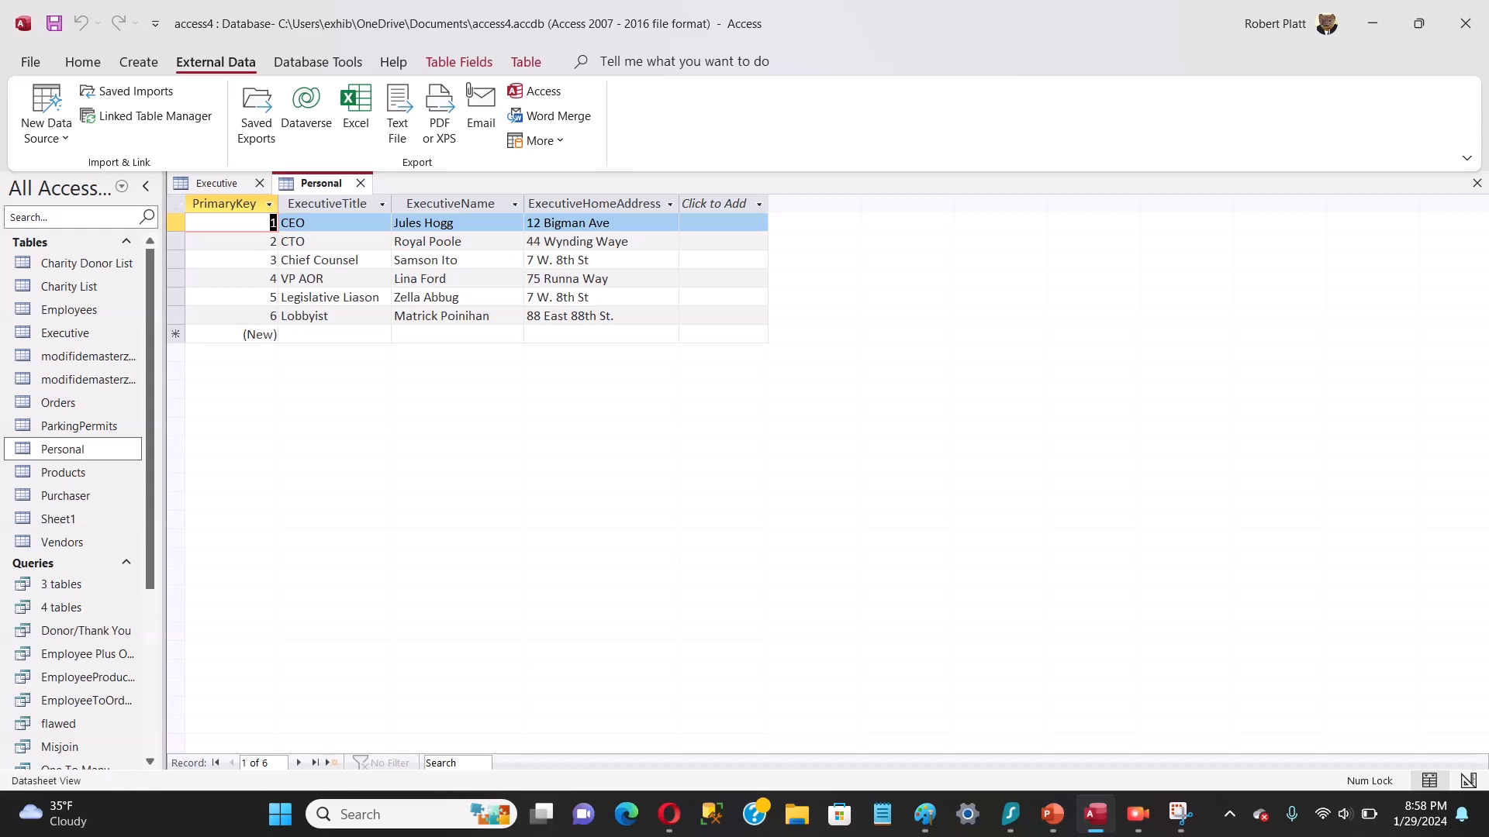
# Step: Compare the fields kept in the Executive table with those kept in the Personal table
pyautogui.click(218, 183)
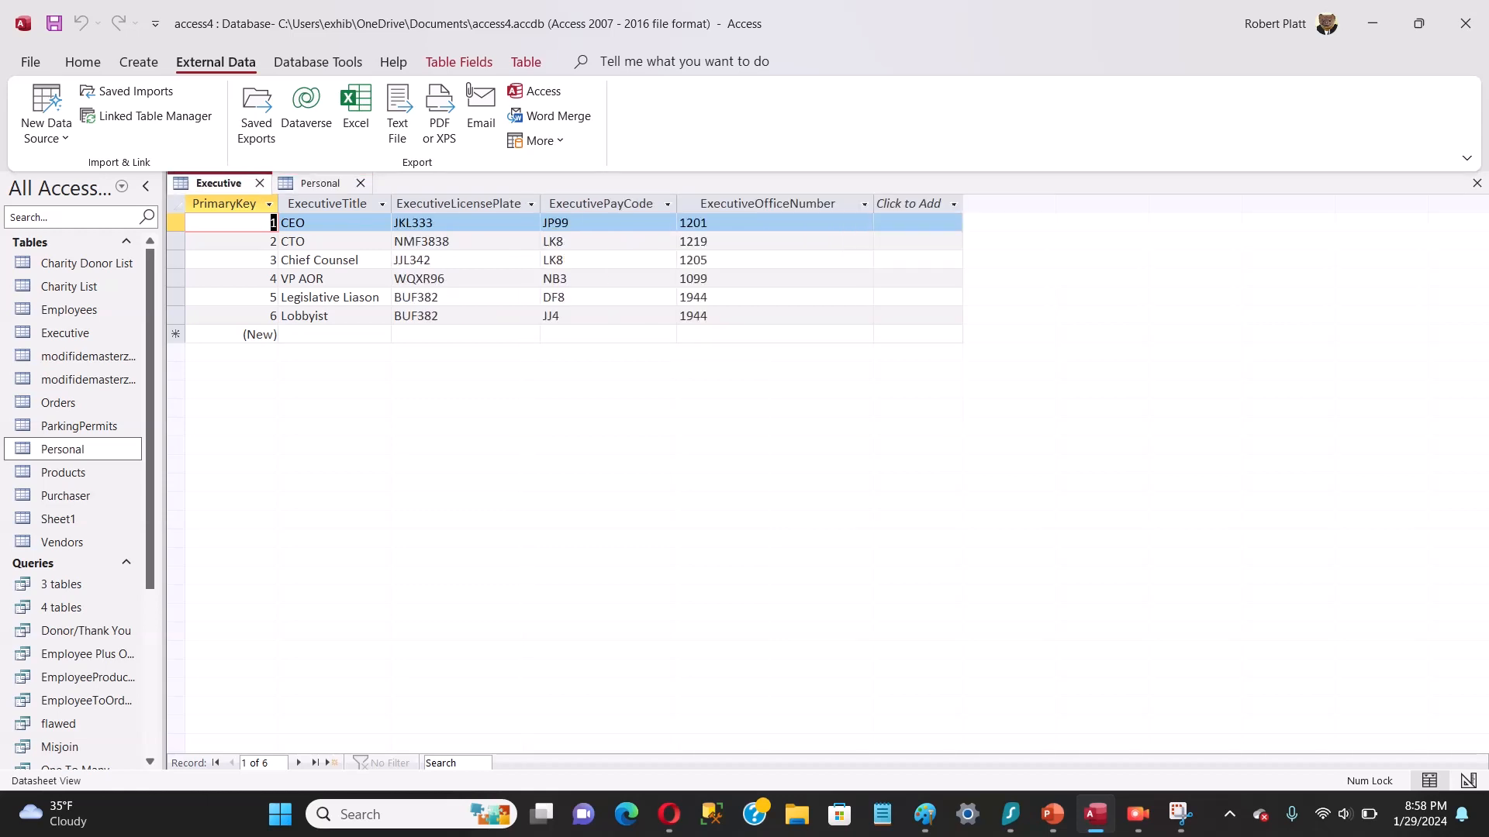
pyautogui.click(320, 183)
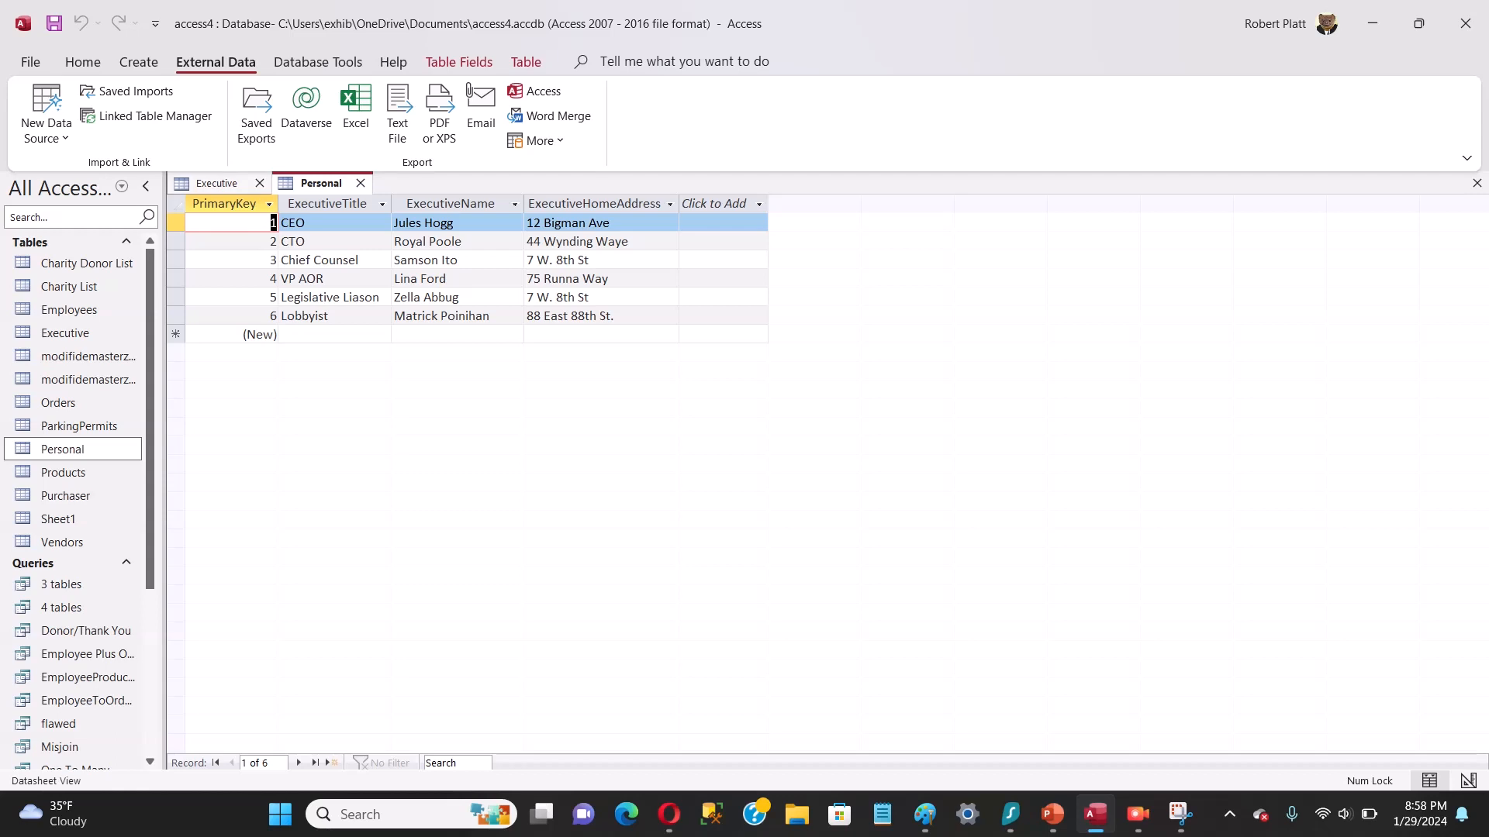
pyautogui.click(218, 183)
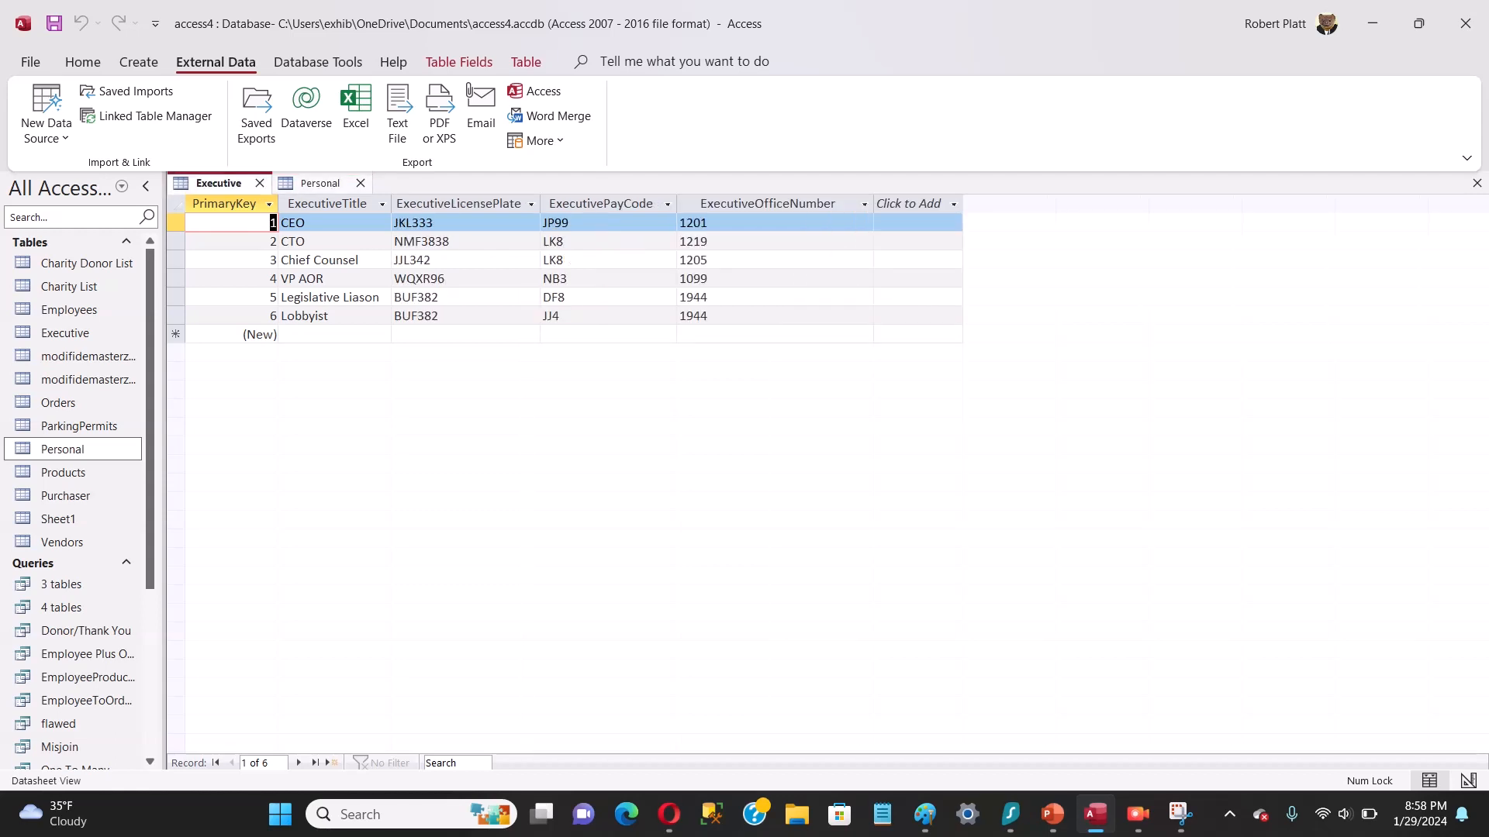
pyautogui.click(321, 183)
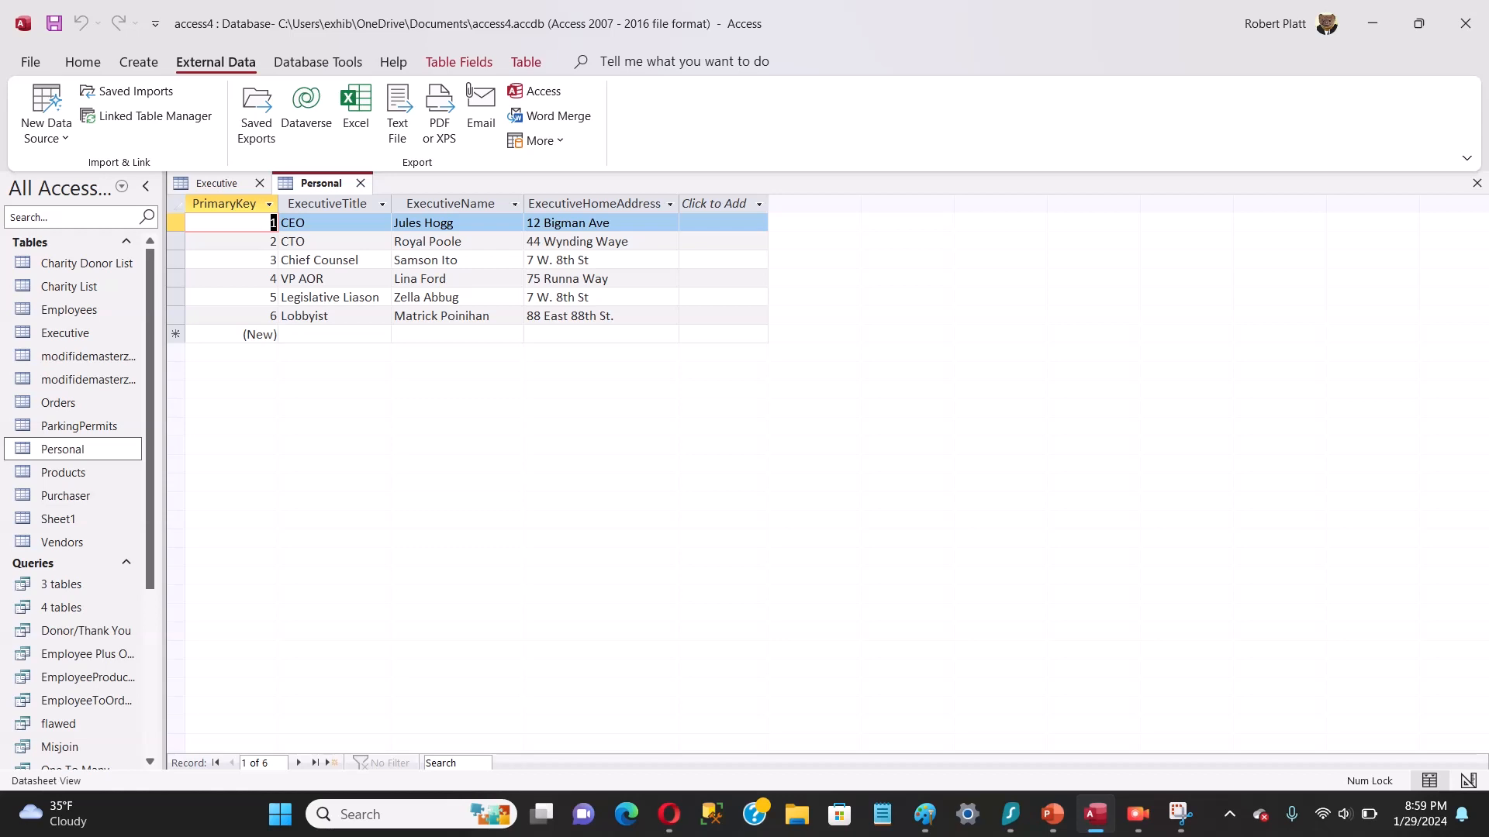
pyautogui.click(218, 183)
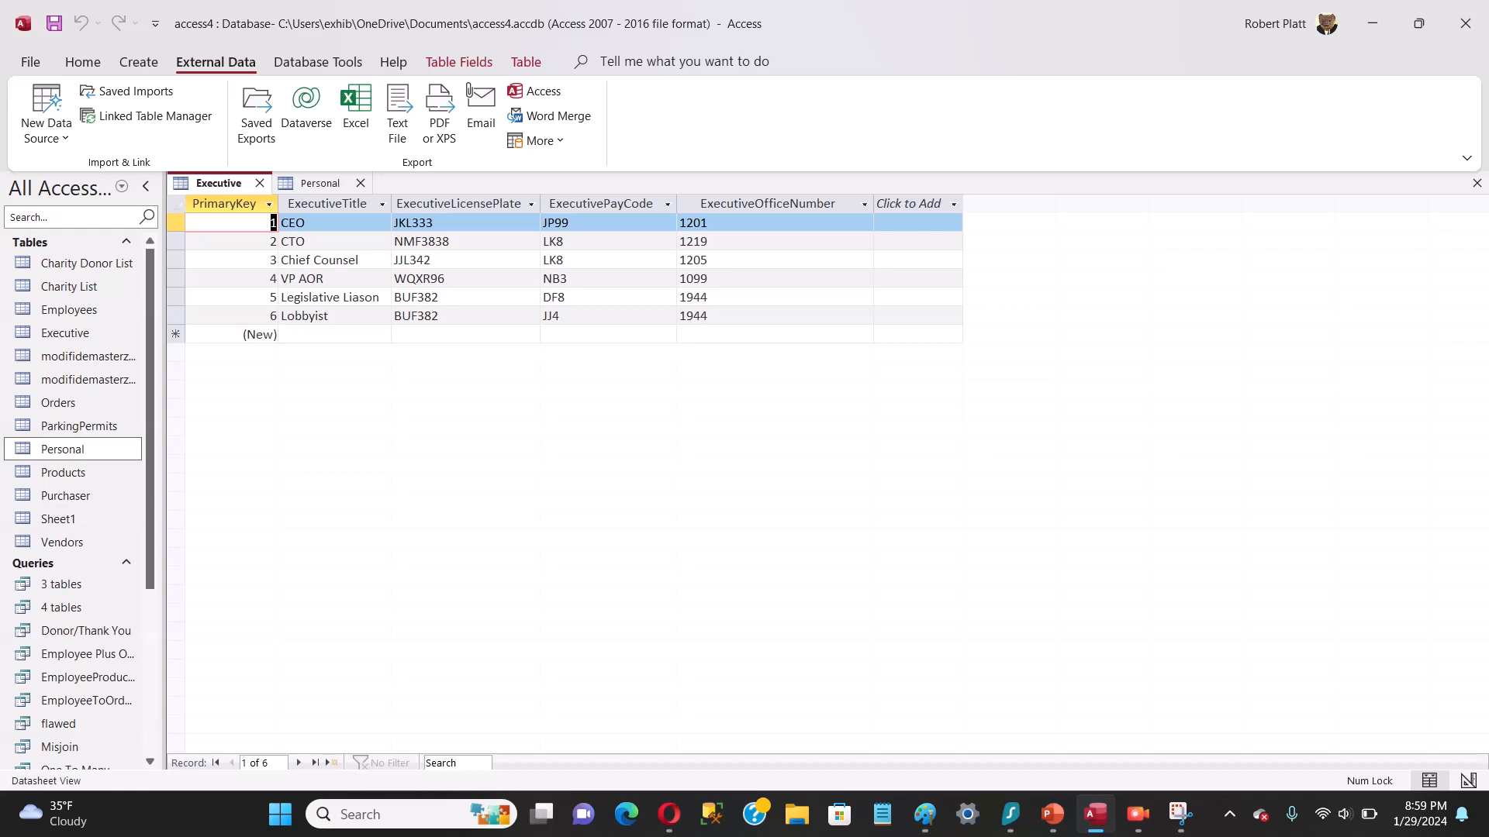
pyautogui.click(310, 183)
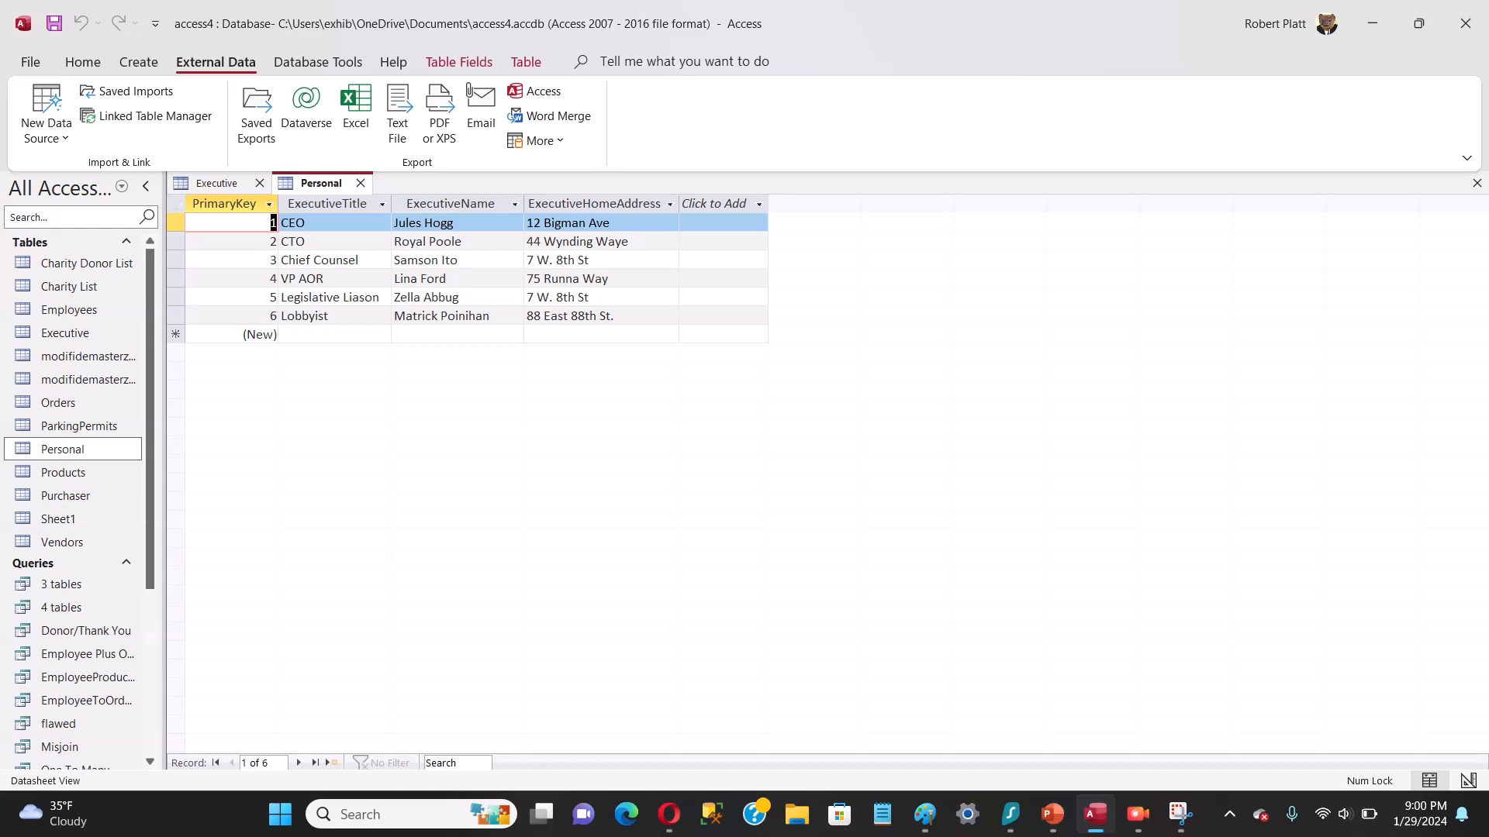
# Step: Switch to the PowerPoint presentation and view slide 11 about splitting the ExecutivesPersonal table, followed by slide 15, "Let's Try It Out!"
pyautogui.moveTo(1095, 814)
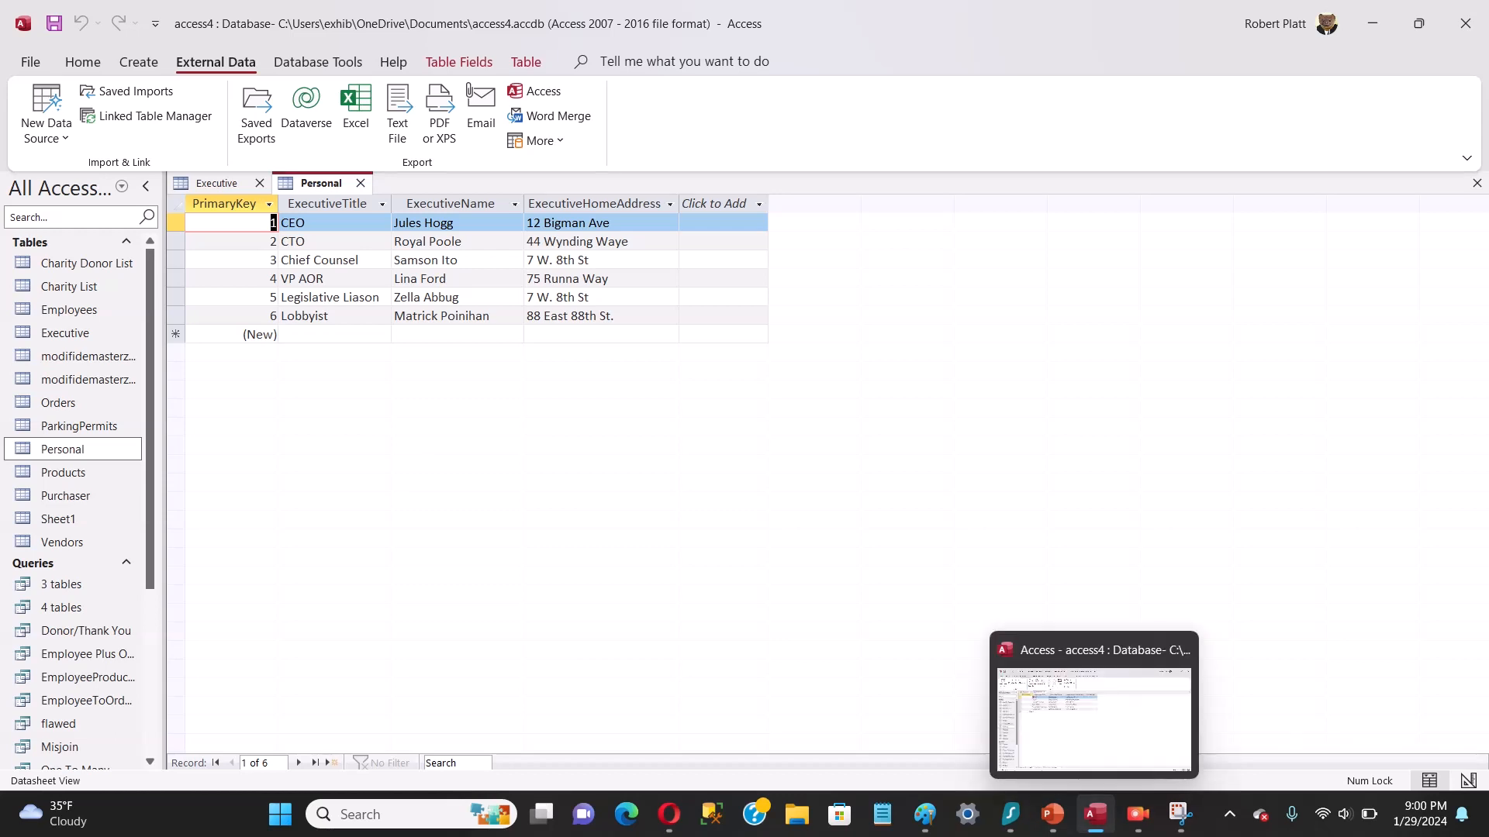
pyautogui.click(1052, 814)
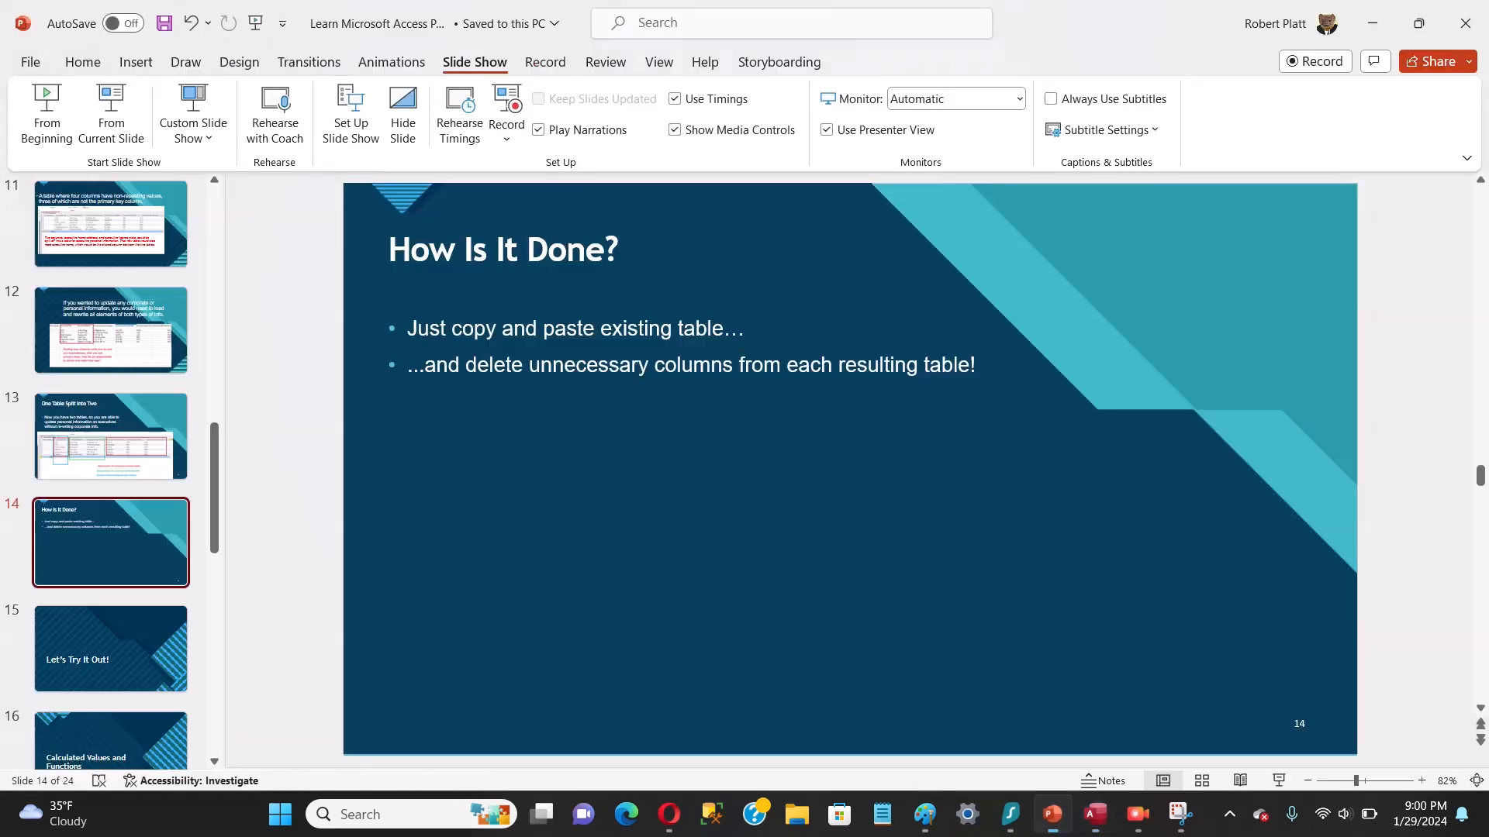
pyautogui.click(111, 224)
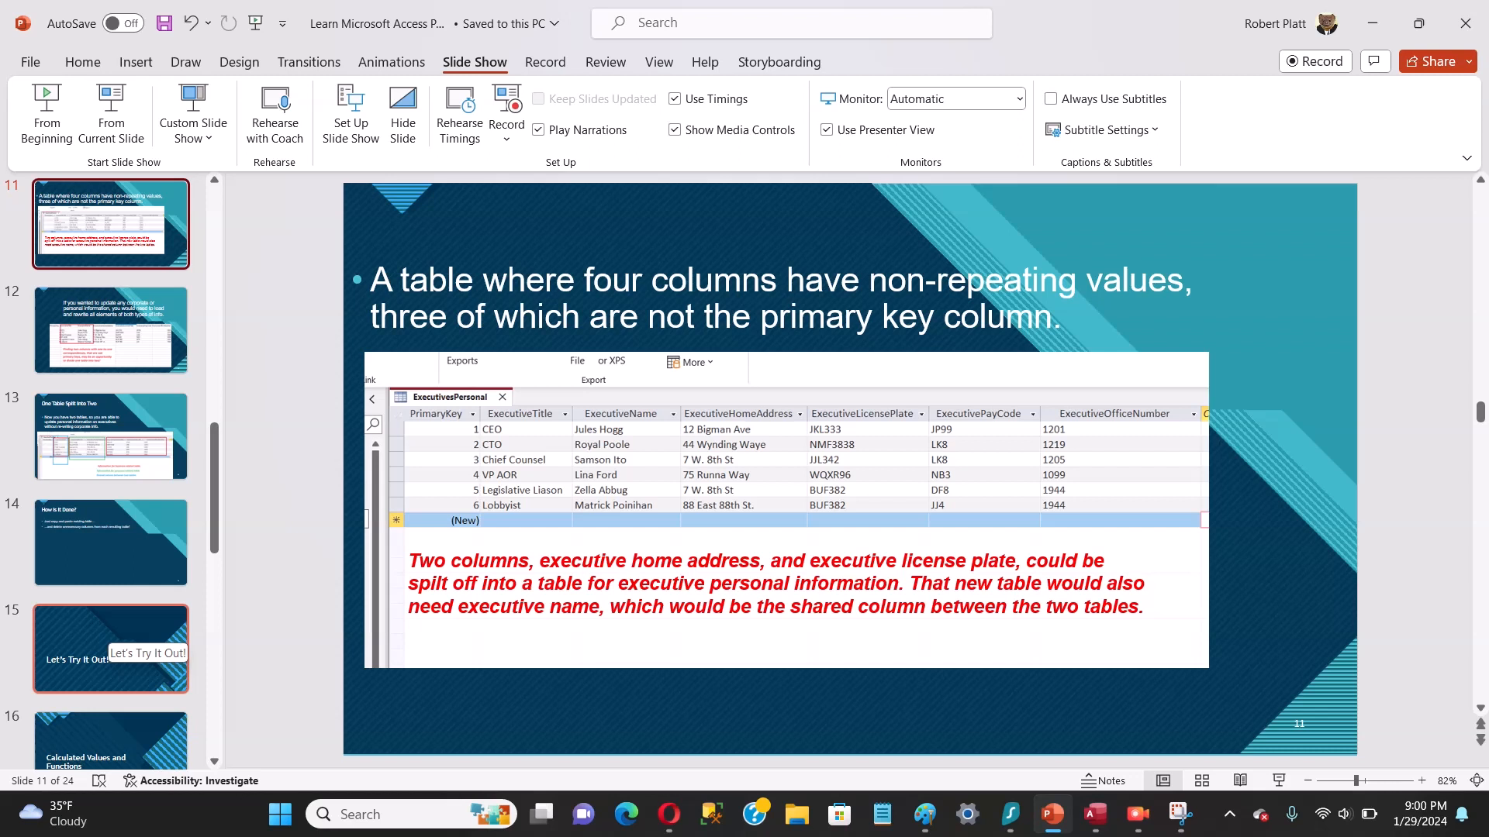
pyautogui.click(110, 644)
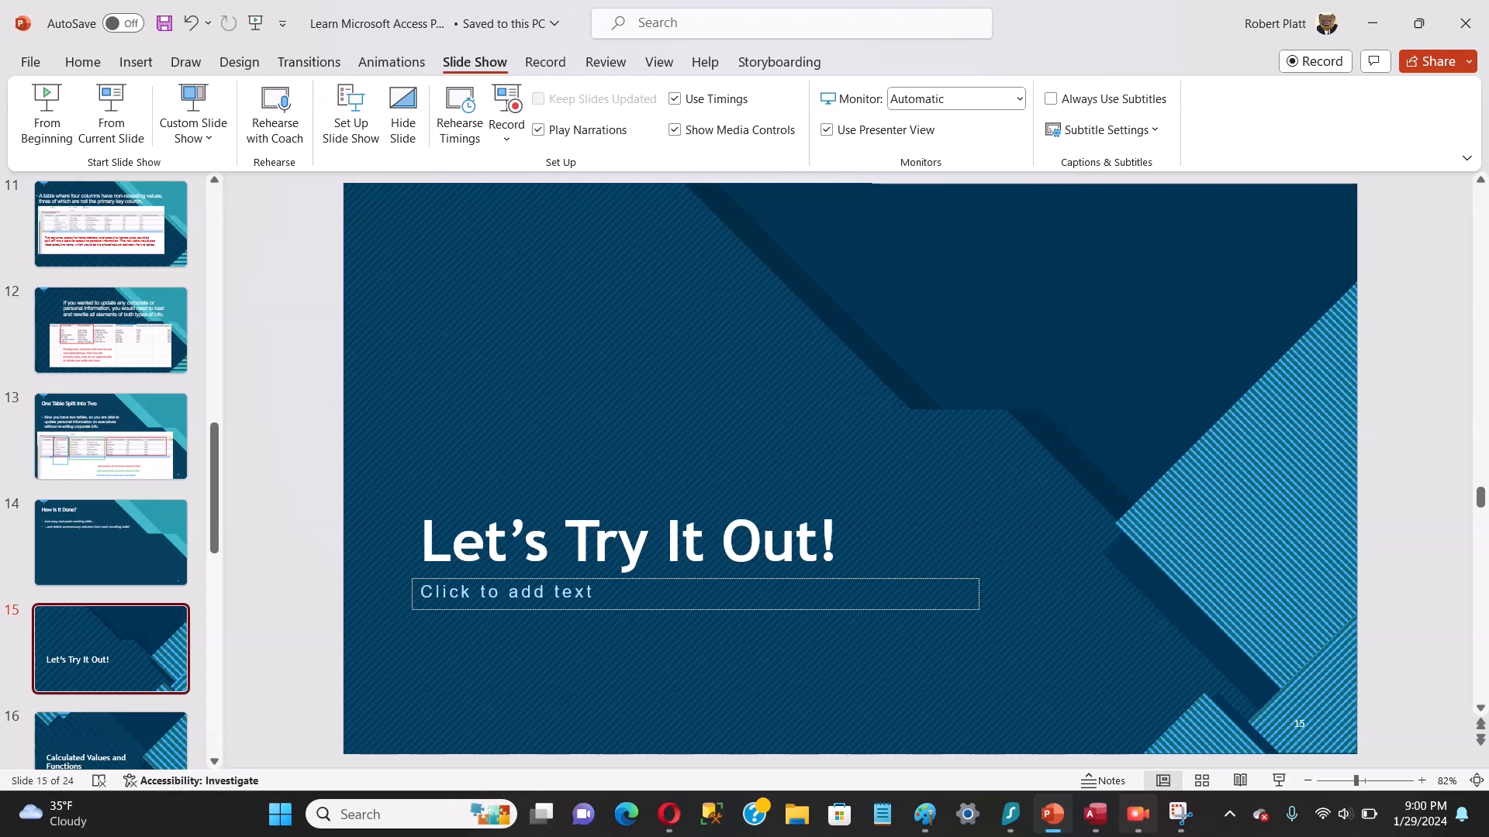
pyautogui.click(1138, 814)
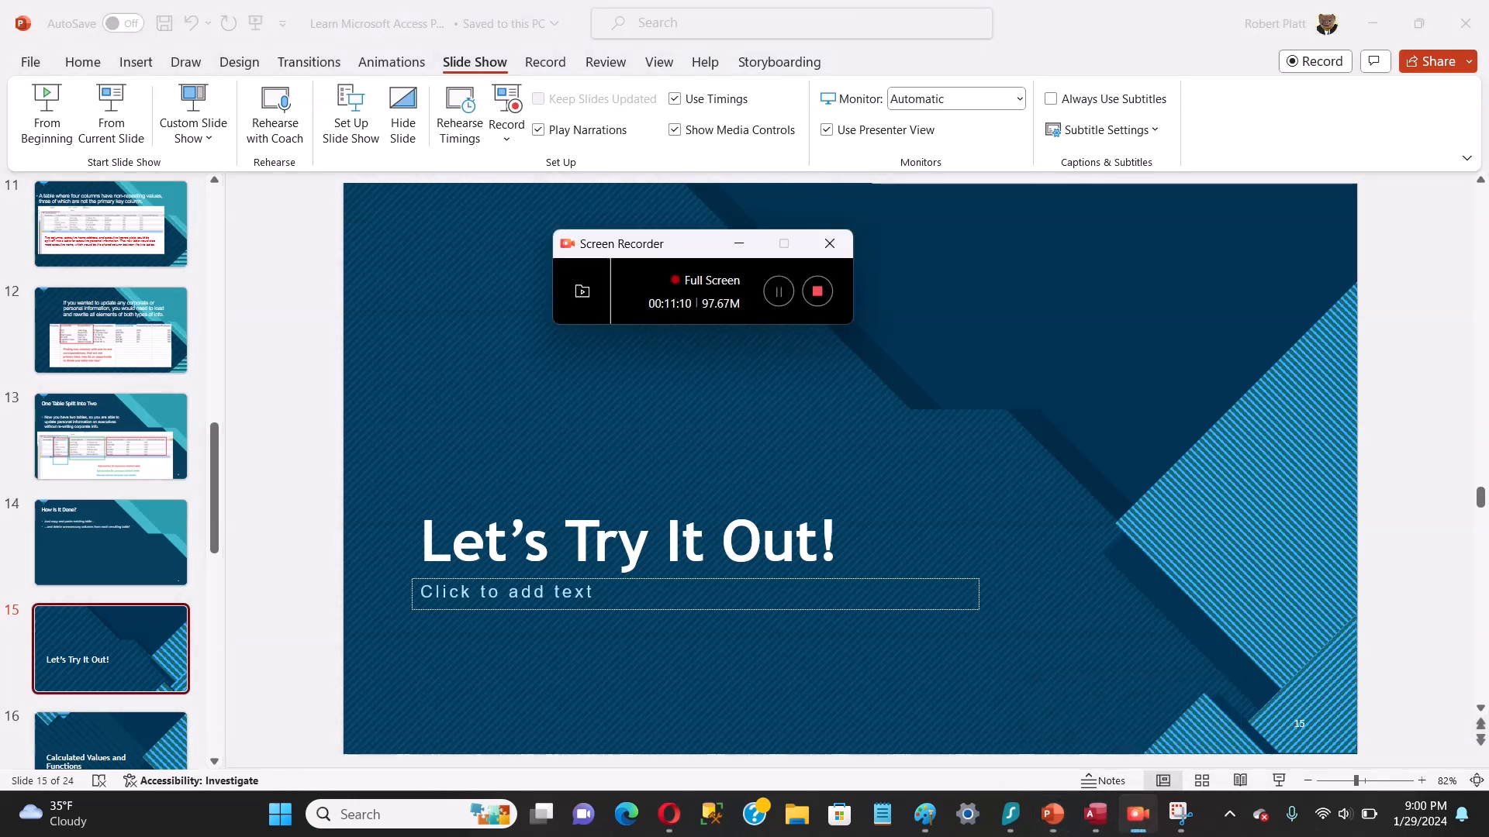
pyautogui.click(778, 291)
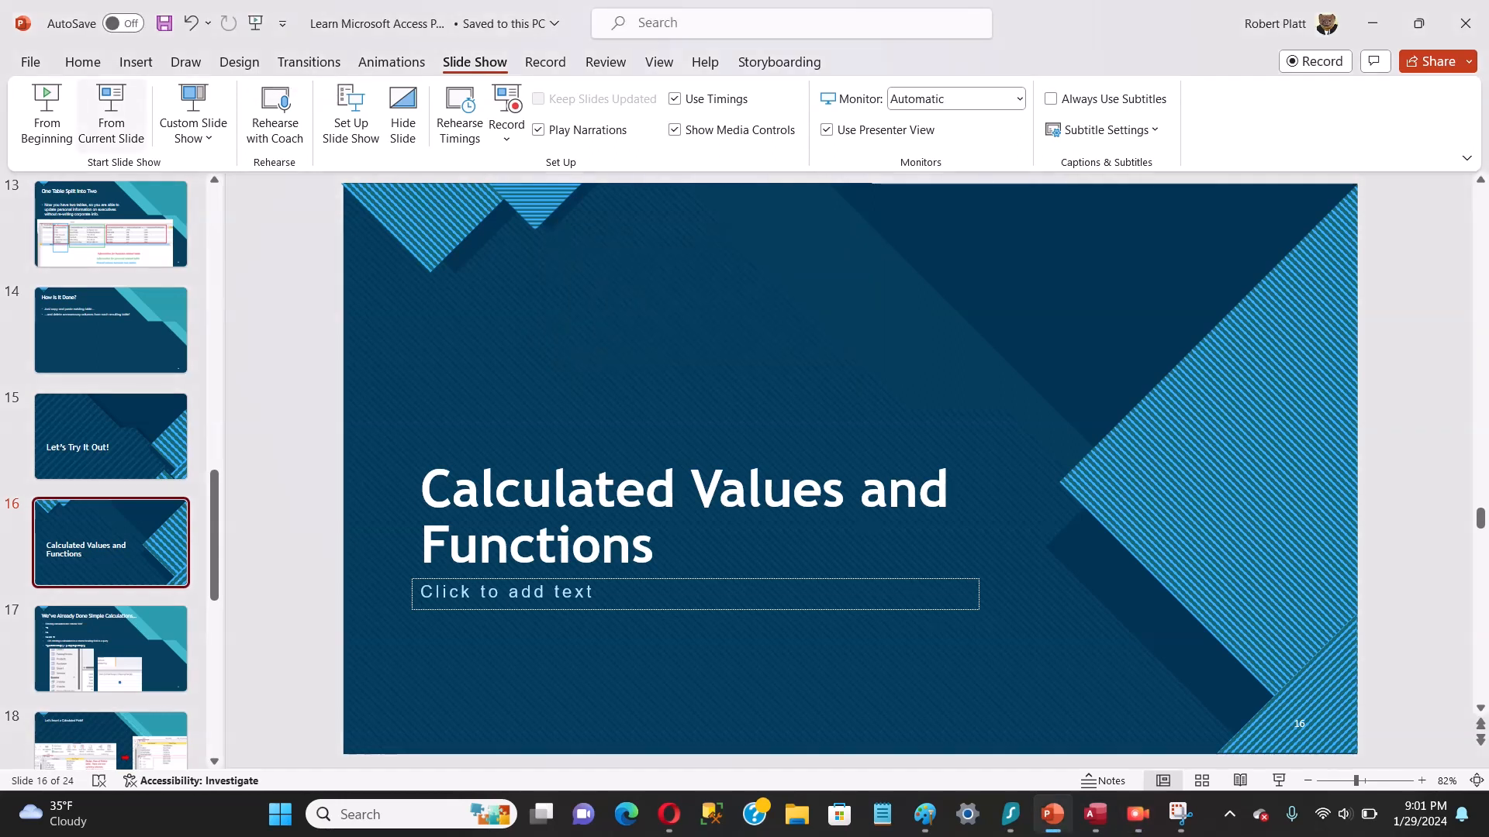
# Step: Start the slide show from slide 16, "Calculated Values and Functions"
pyautogui.hotkey('shift', 'F5')
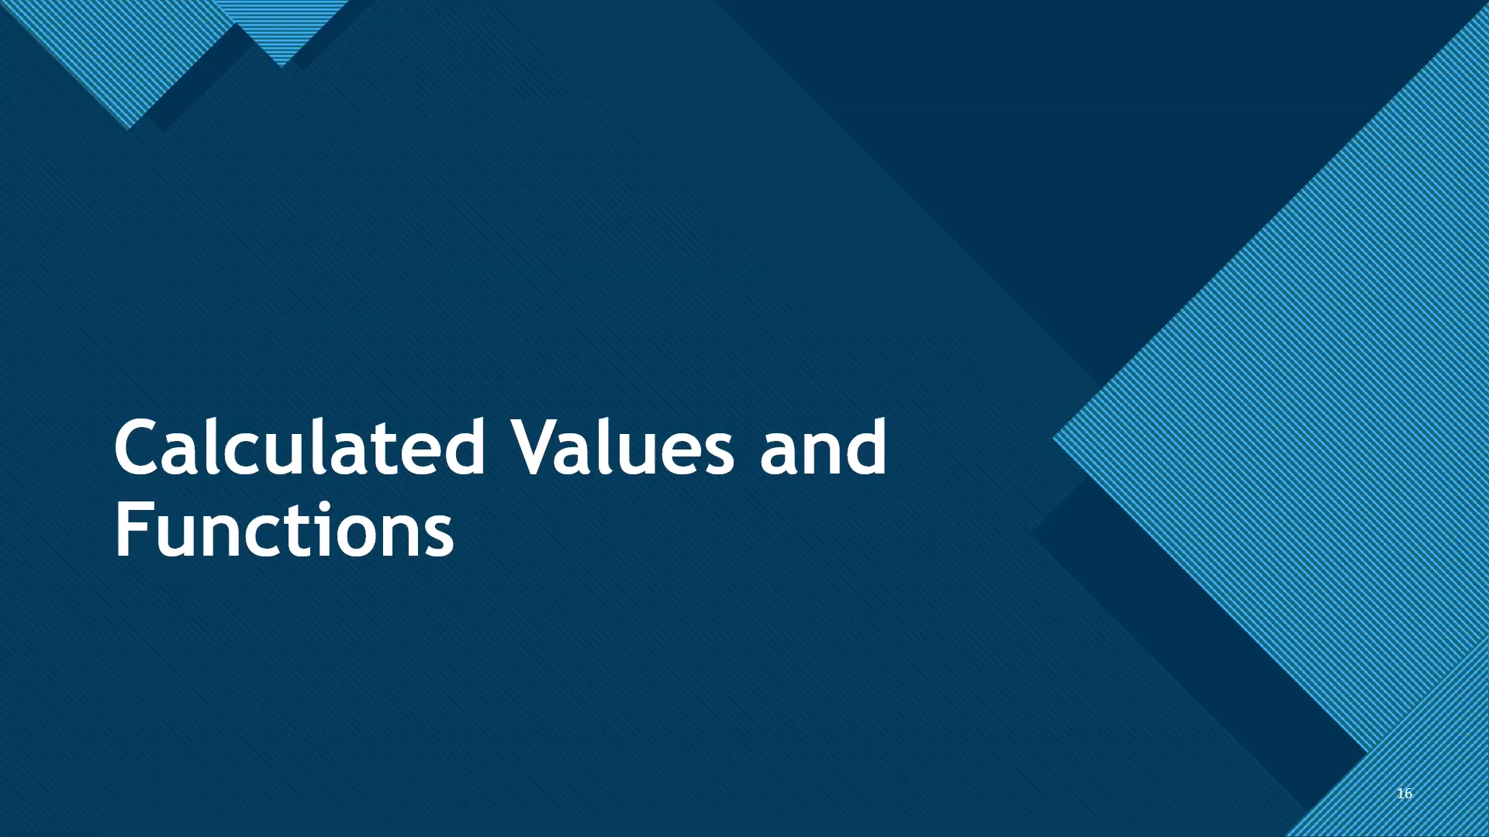
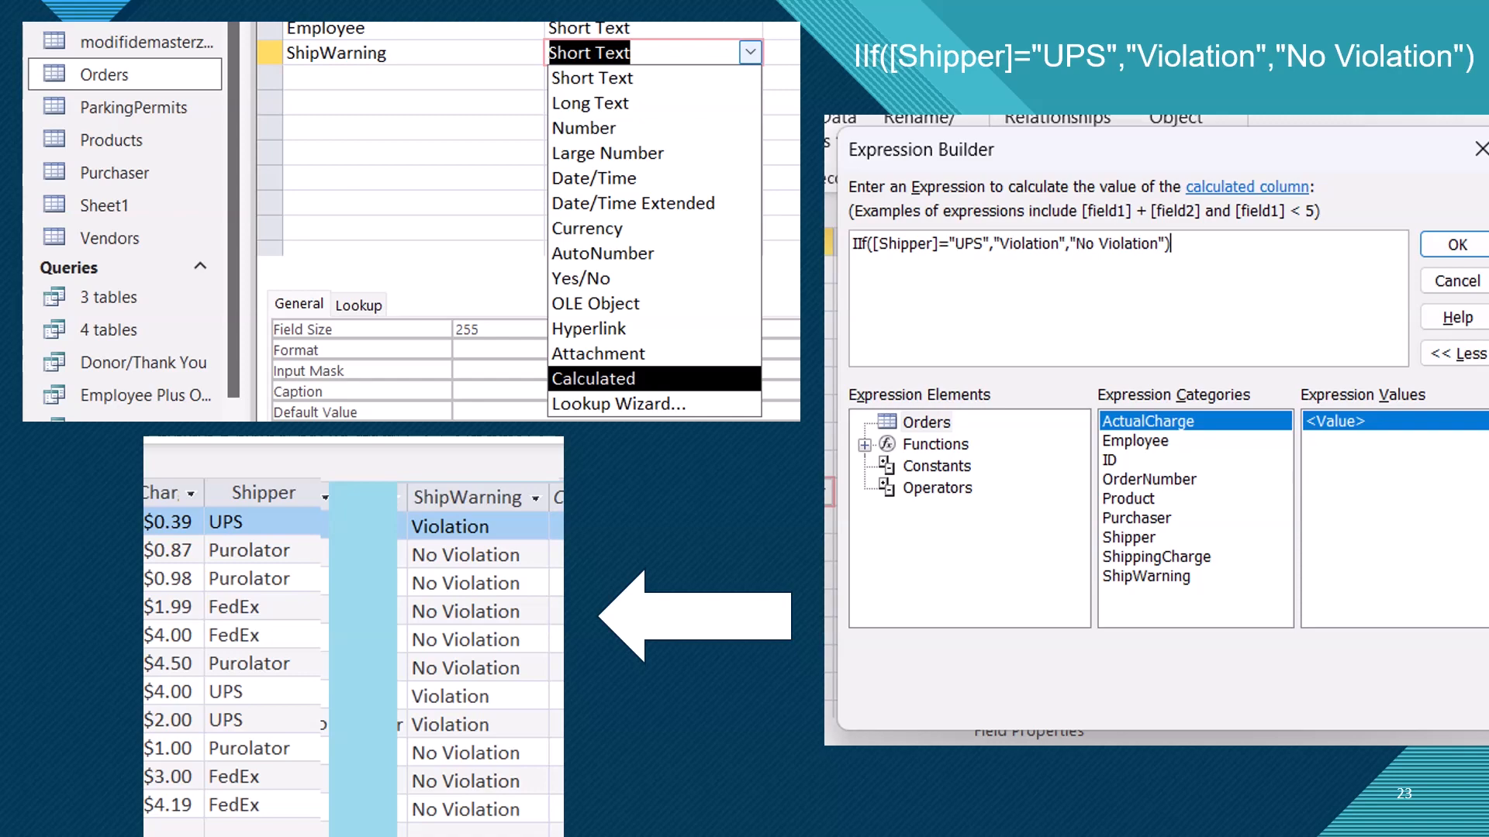
# Step: View the closing "Thanks For Watching!" slide, then go back to slide 23 and end the slide show
pyautogui.press('Right')
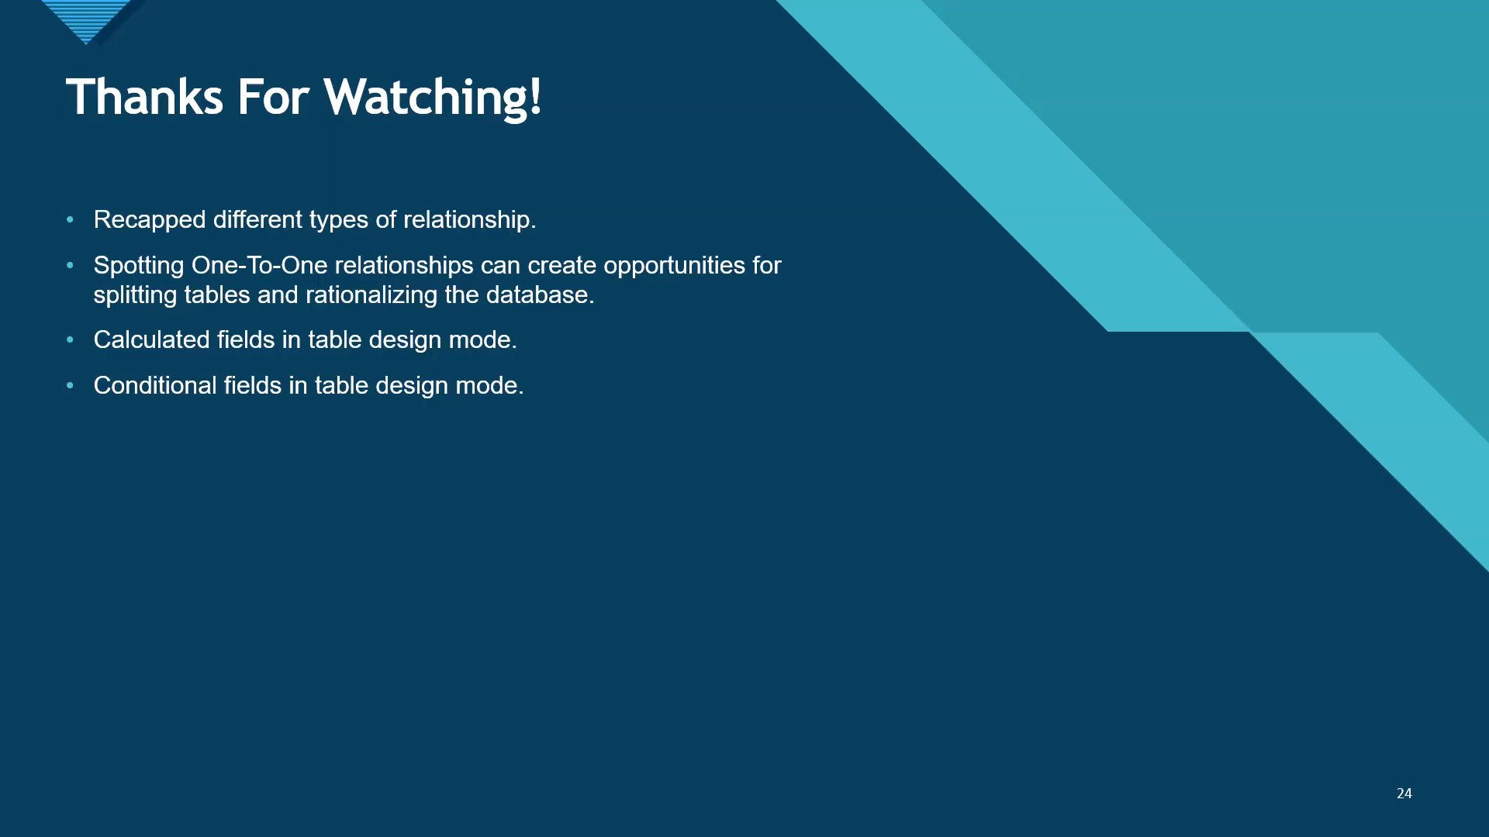
pyautogui.press('Left')
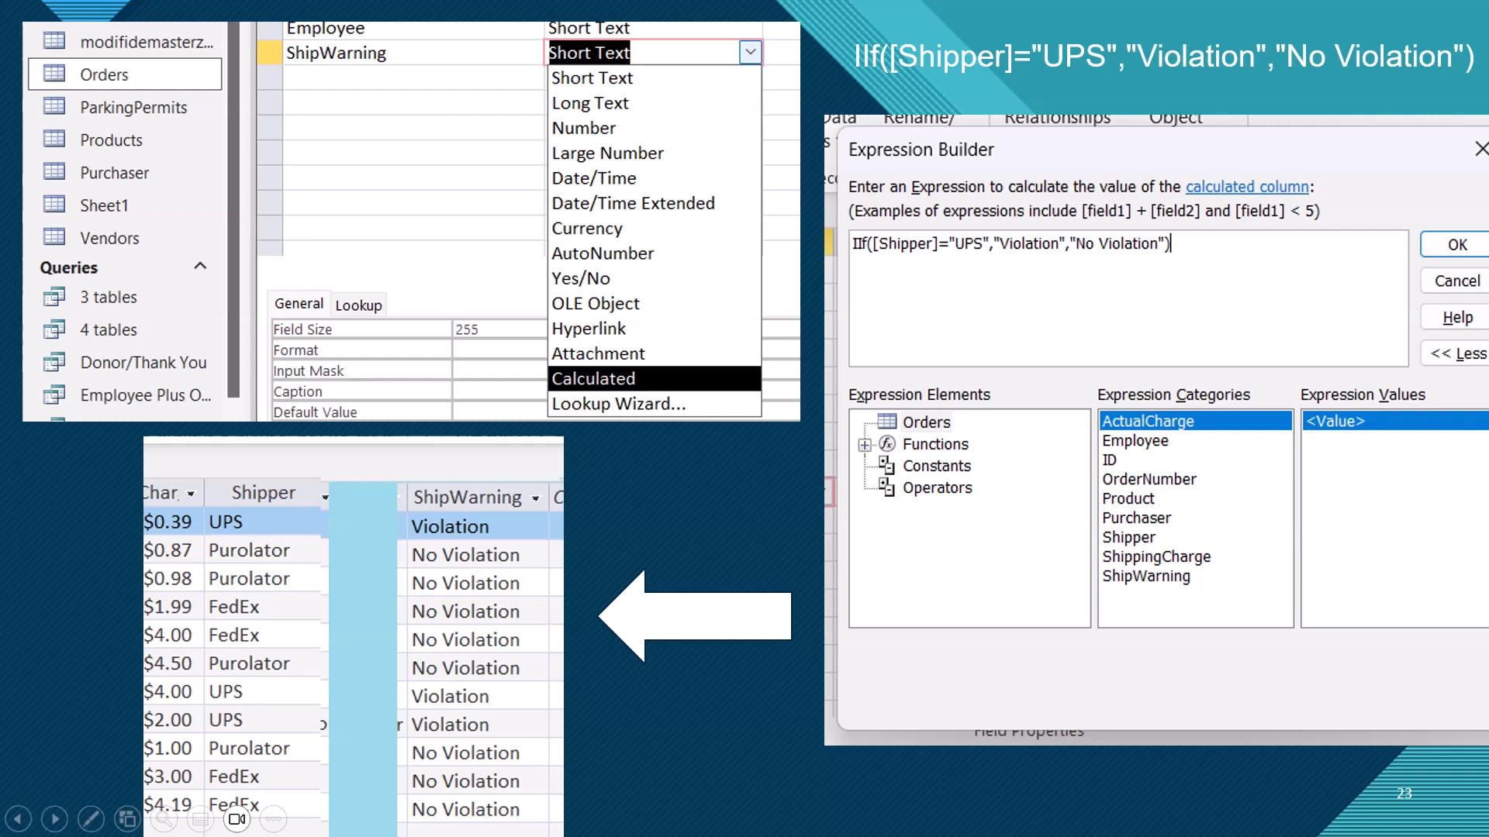
pyautogui.press('Escape')
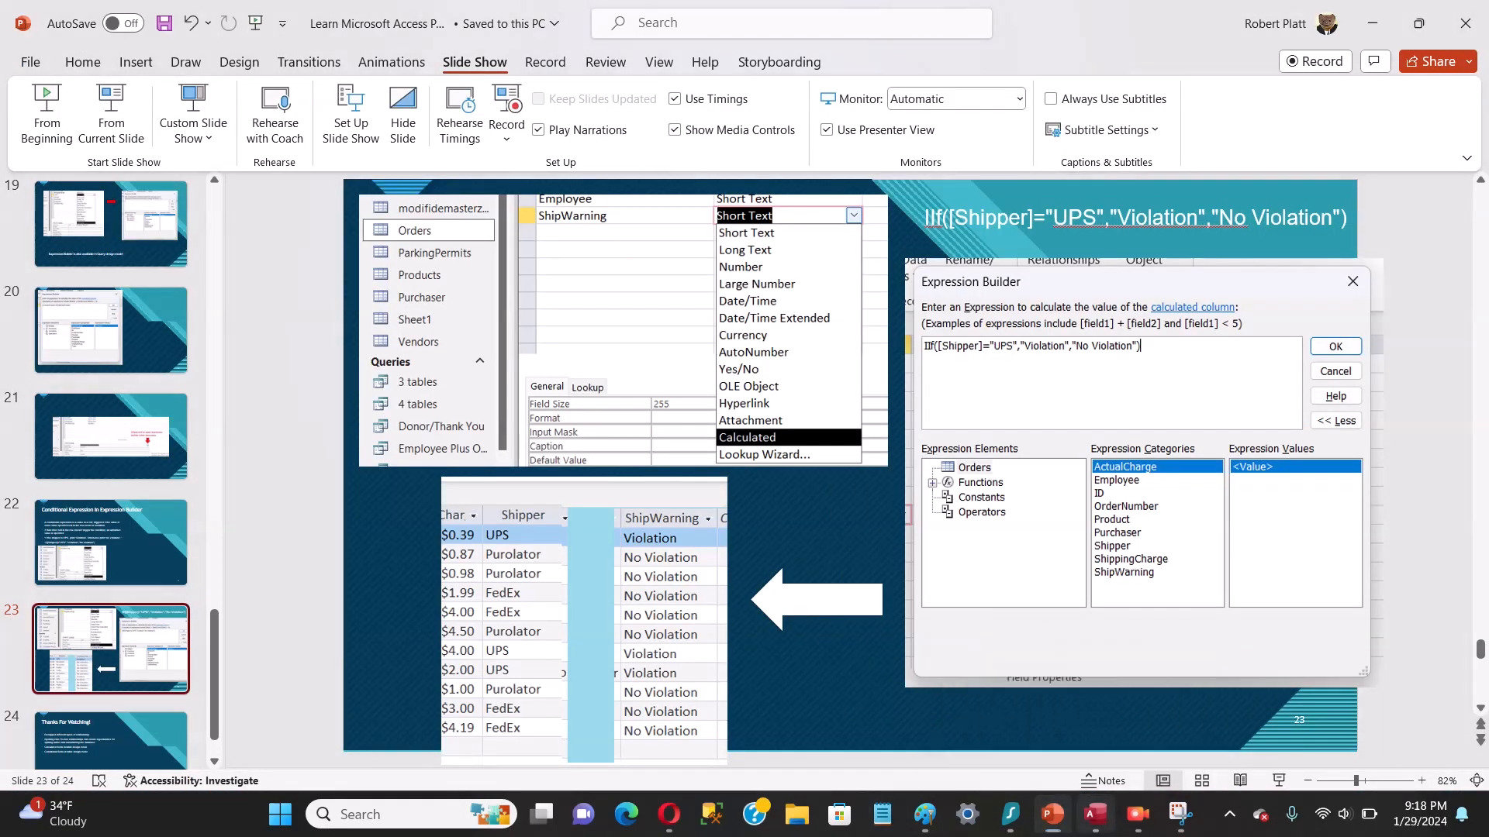
# Step: Switch to Access, open the Orders table, and examine its Shipper and ShipWarning columns
pyautogui.click(1096, 814)
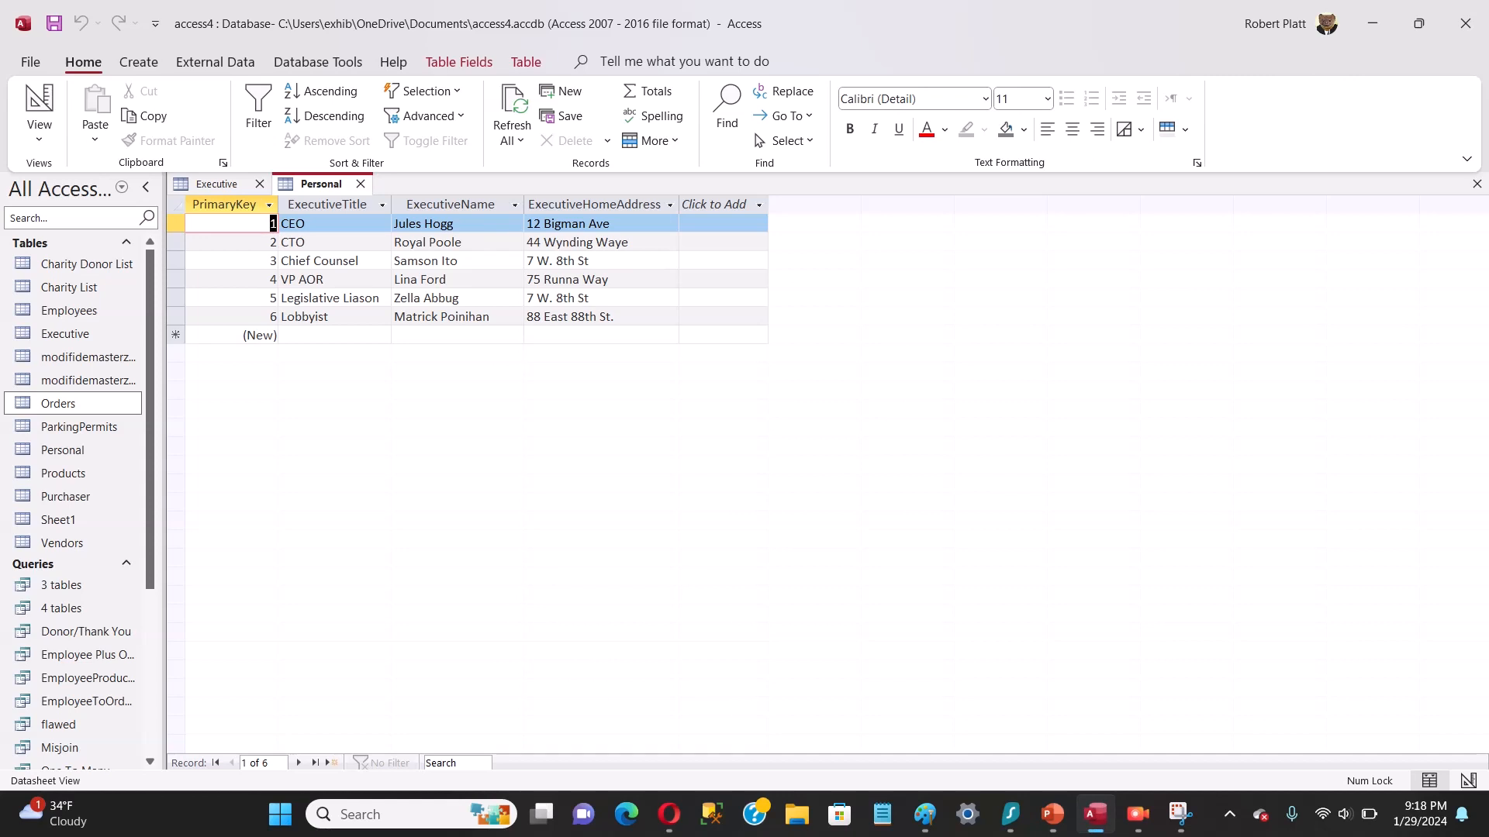
pyautogui.click(73, 404)
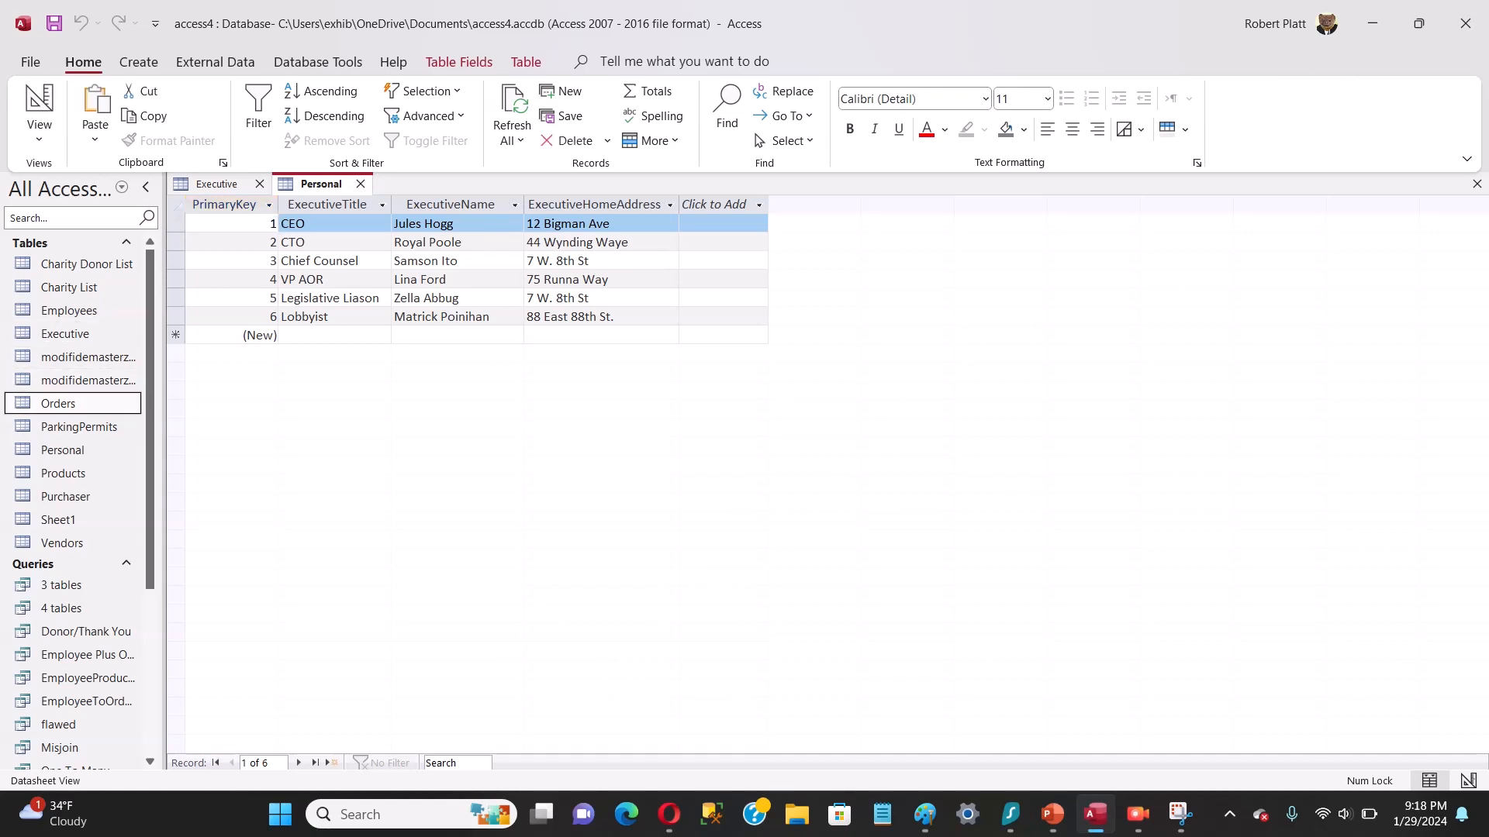
pyautogui.press('Return')
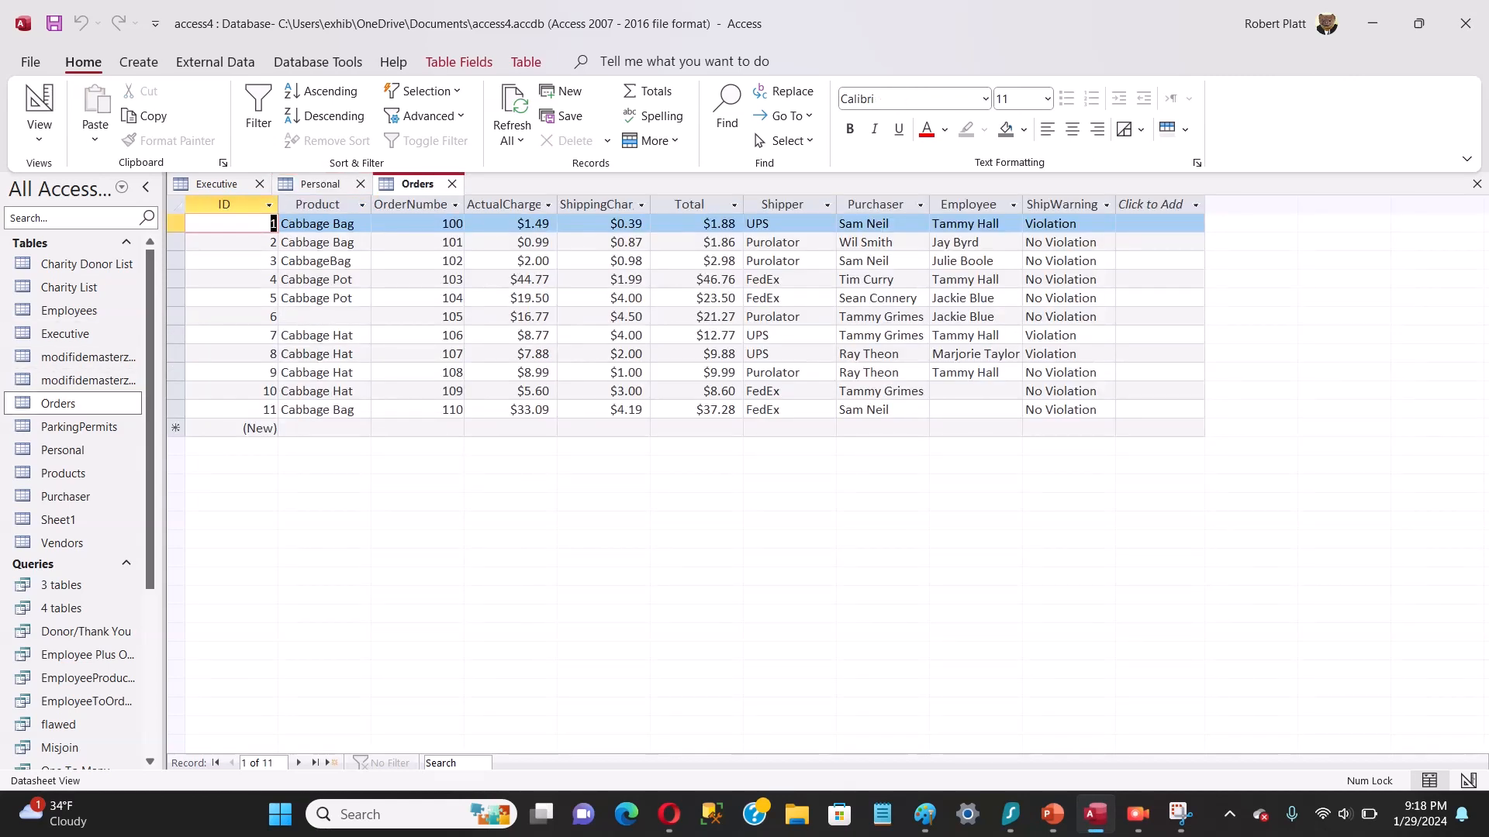
pyautogui.click(782, 205)
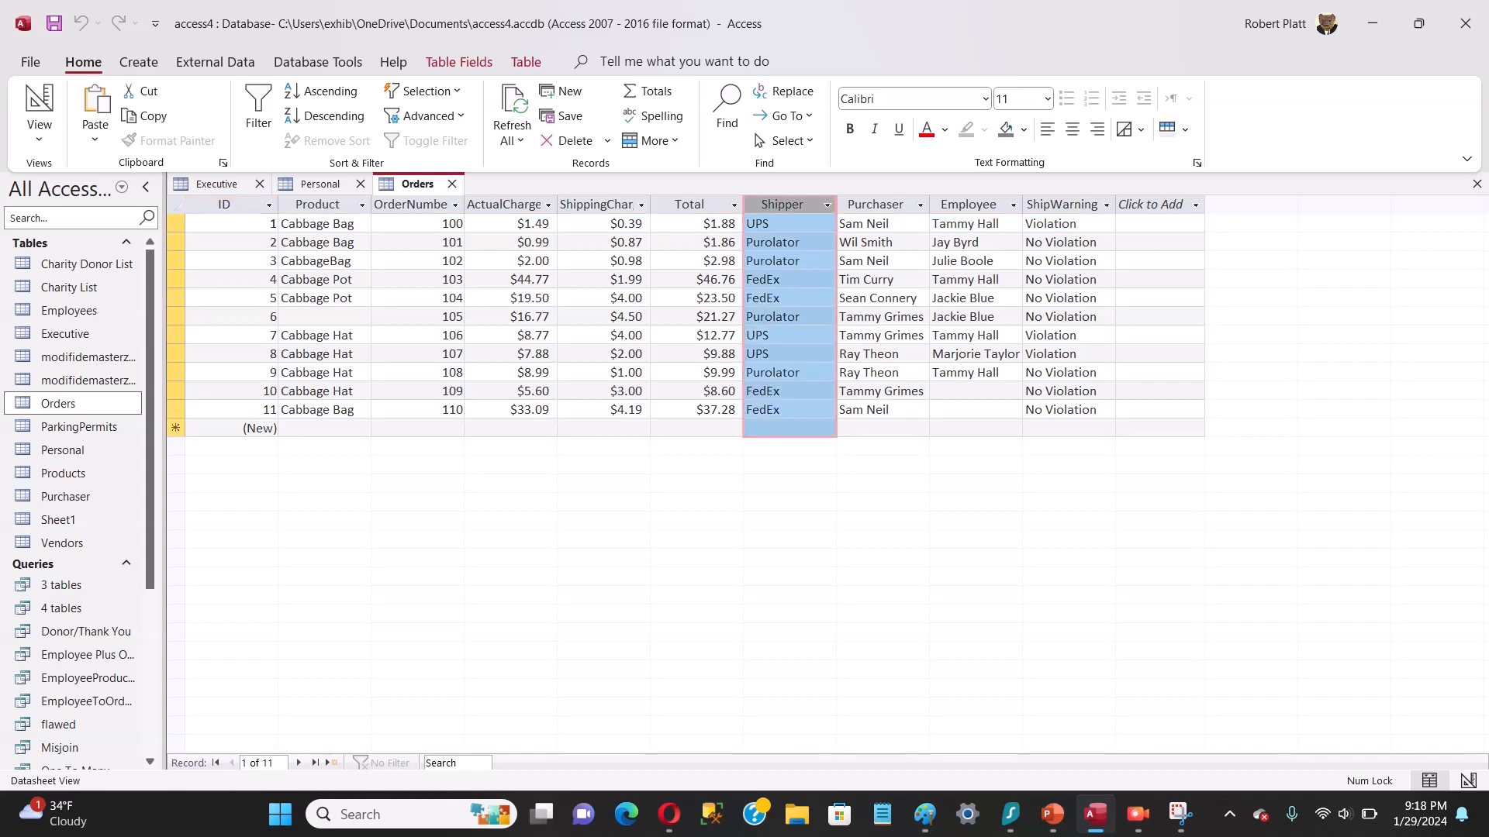
pyautogui.click(1061, 204)
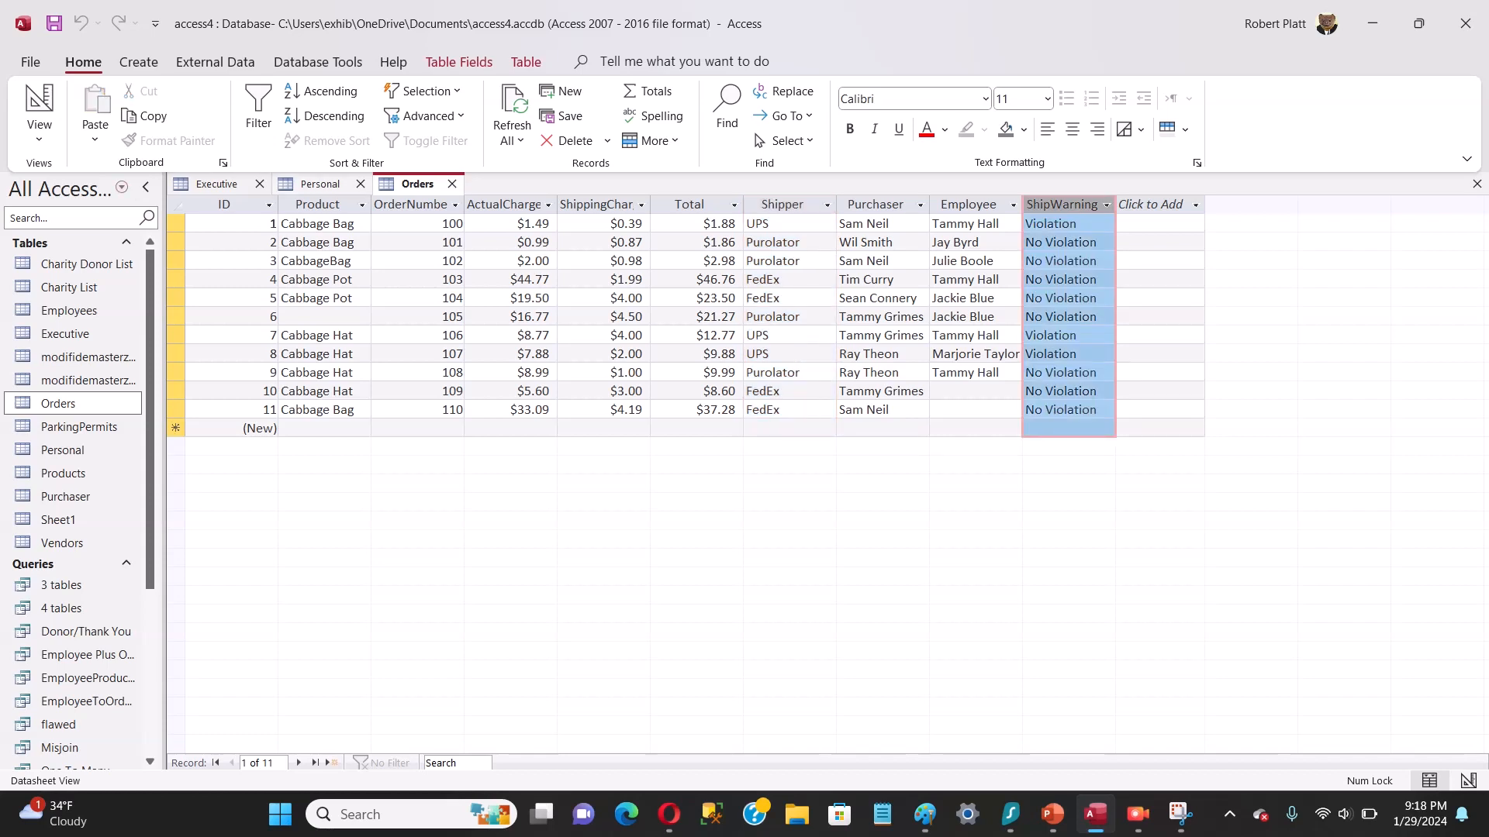
# Step: In the design of the Orders table, permanently delete the ShipWarning field and its data
pyautogui.rightClick(404, 184)
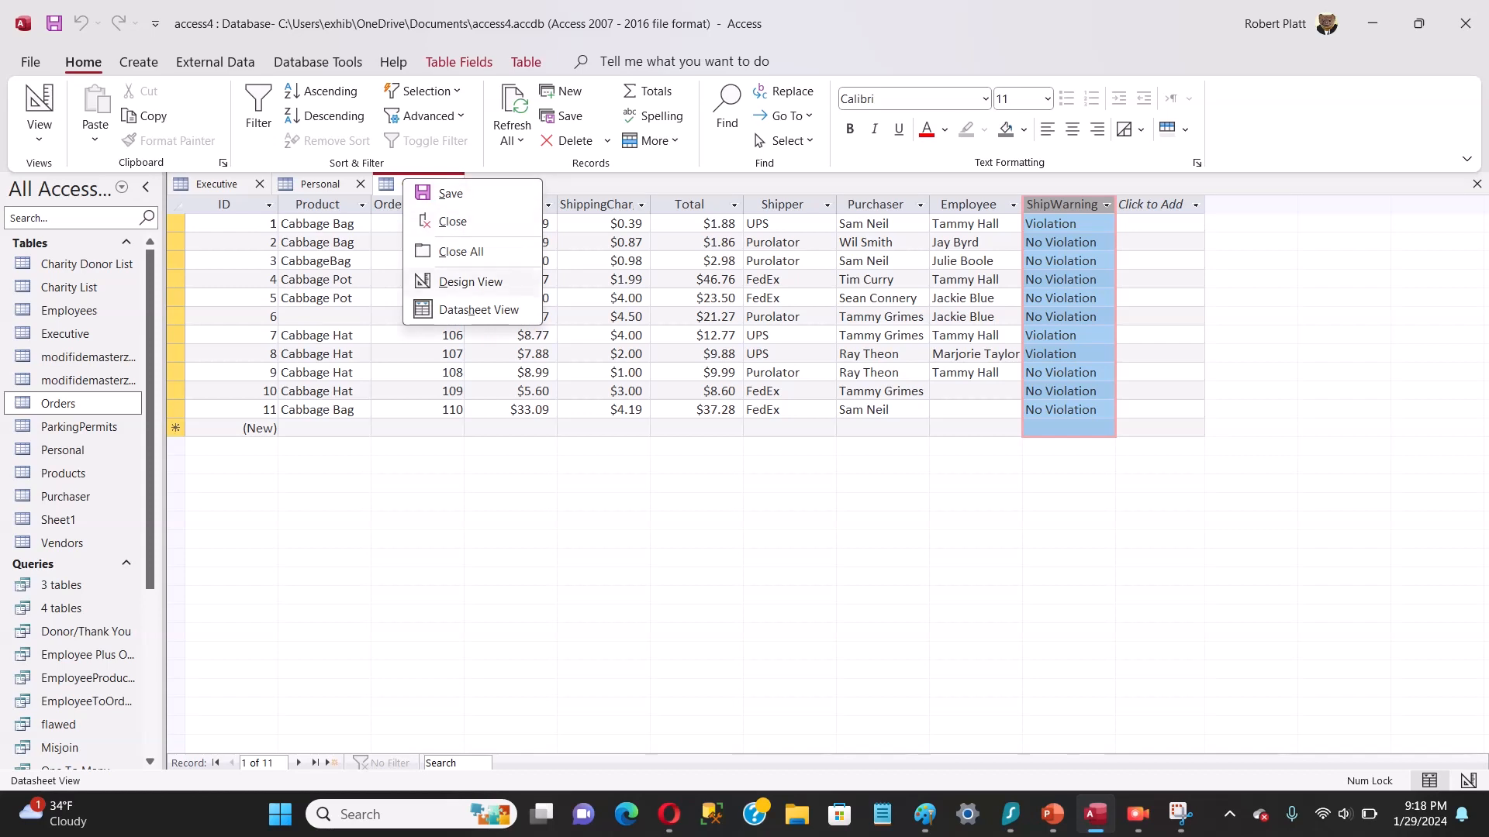
pyautogui.click(470, 282)
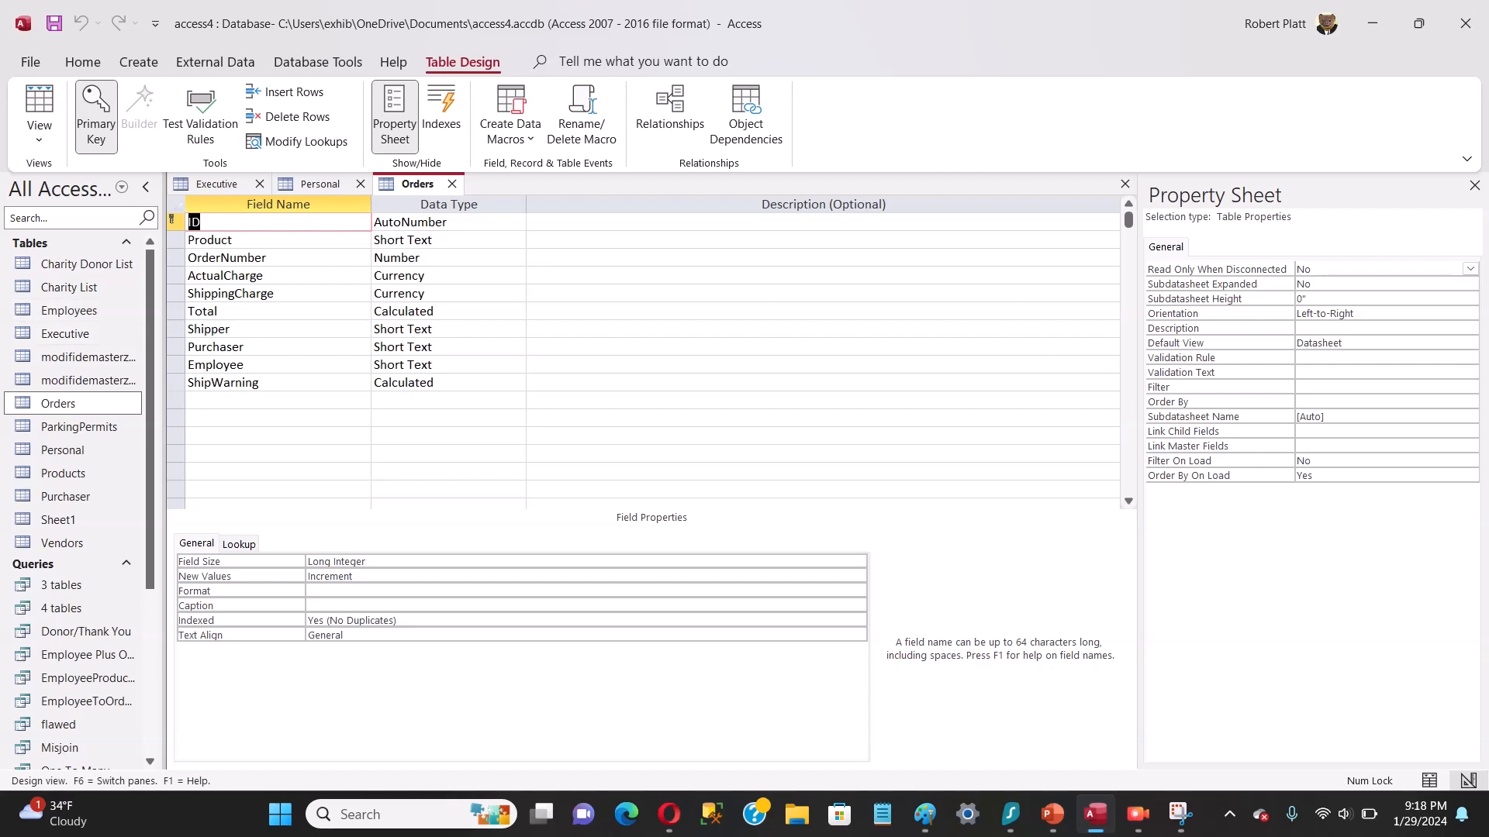
pyautogui.click(176, 383)
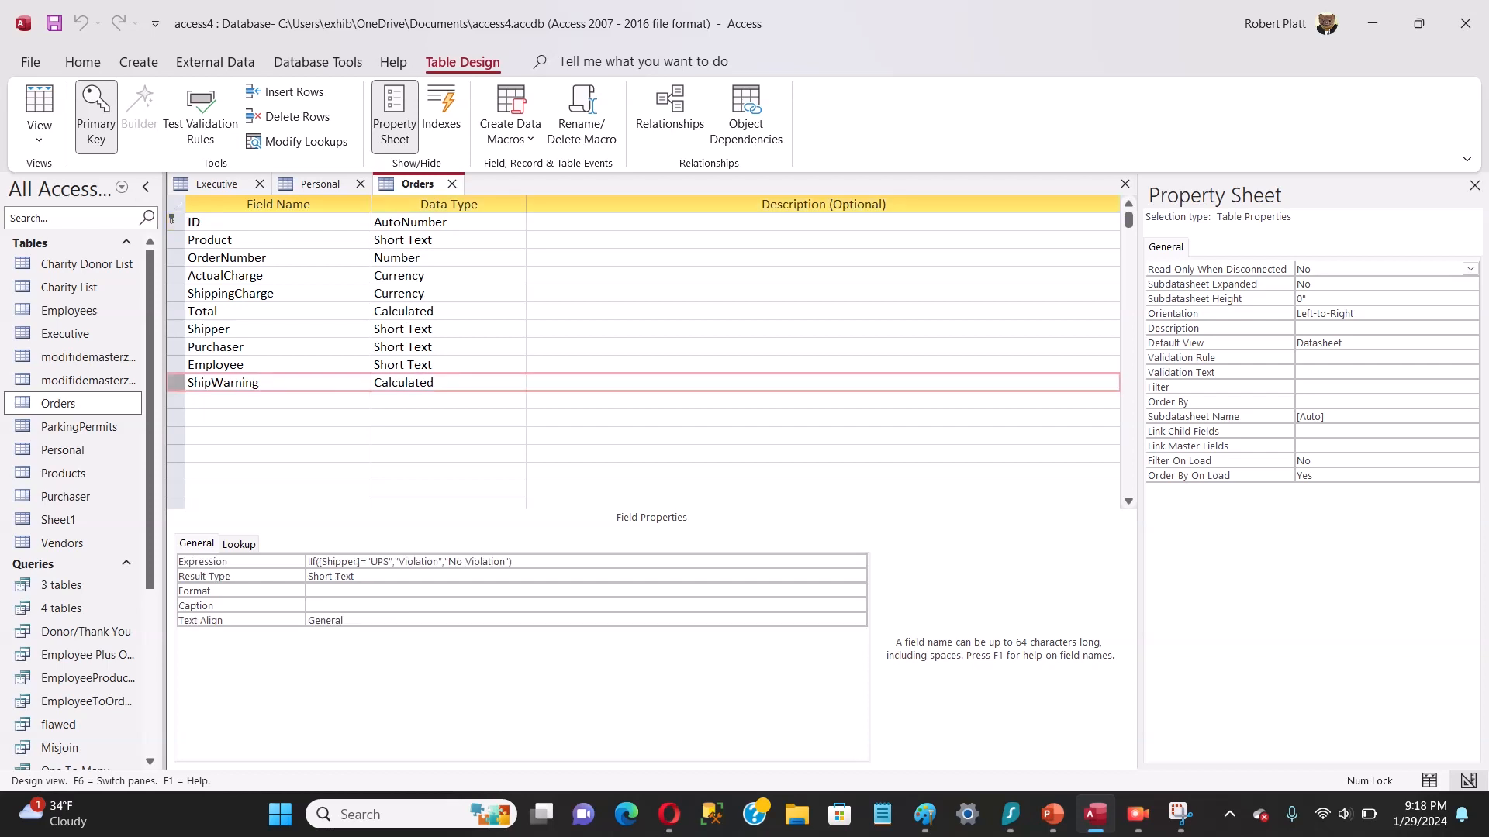
pyautogui.press('Delete')
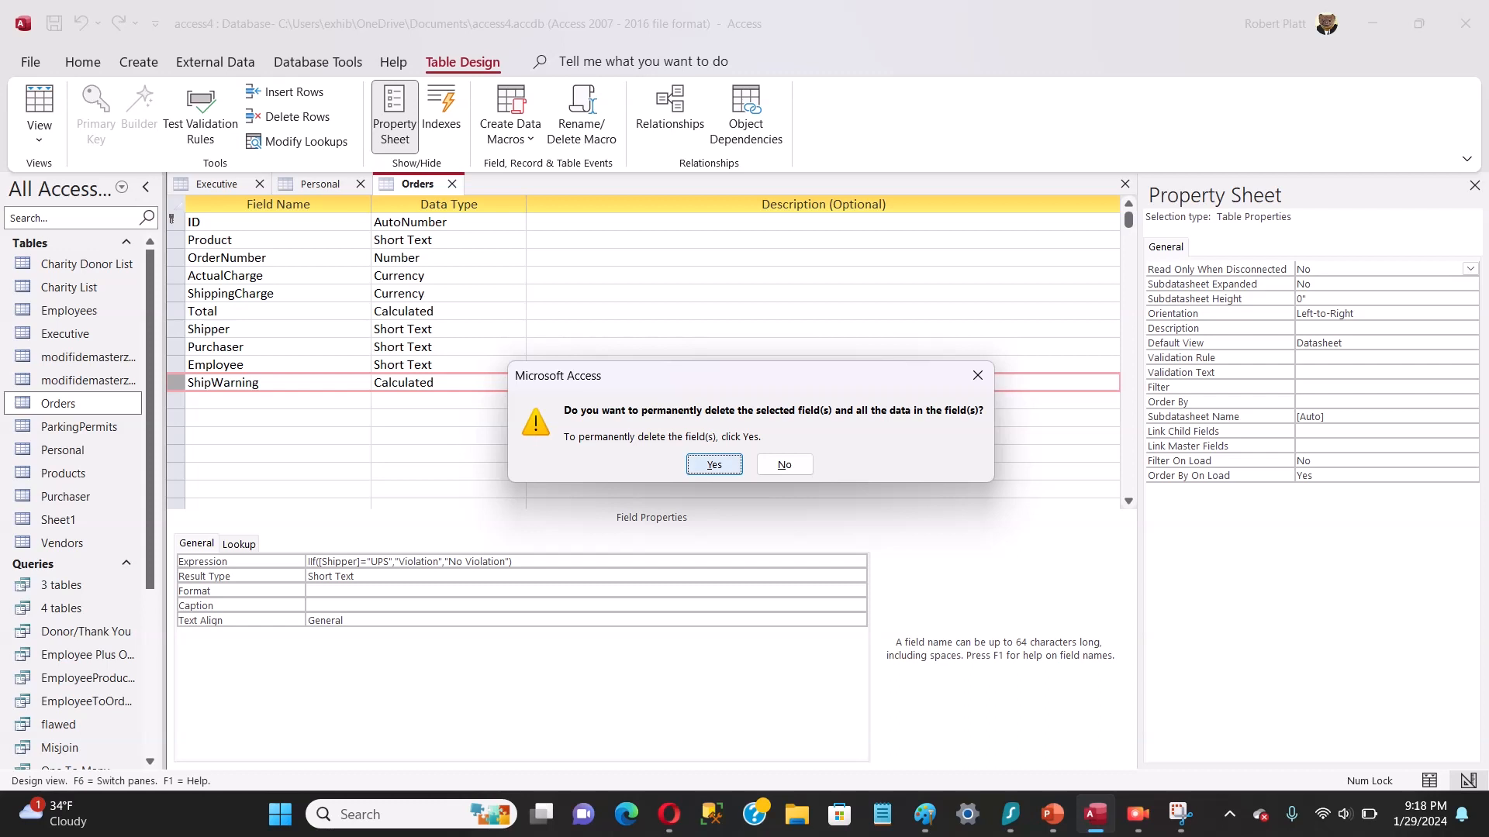
pyautogui.click(714, 464)
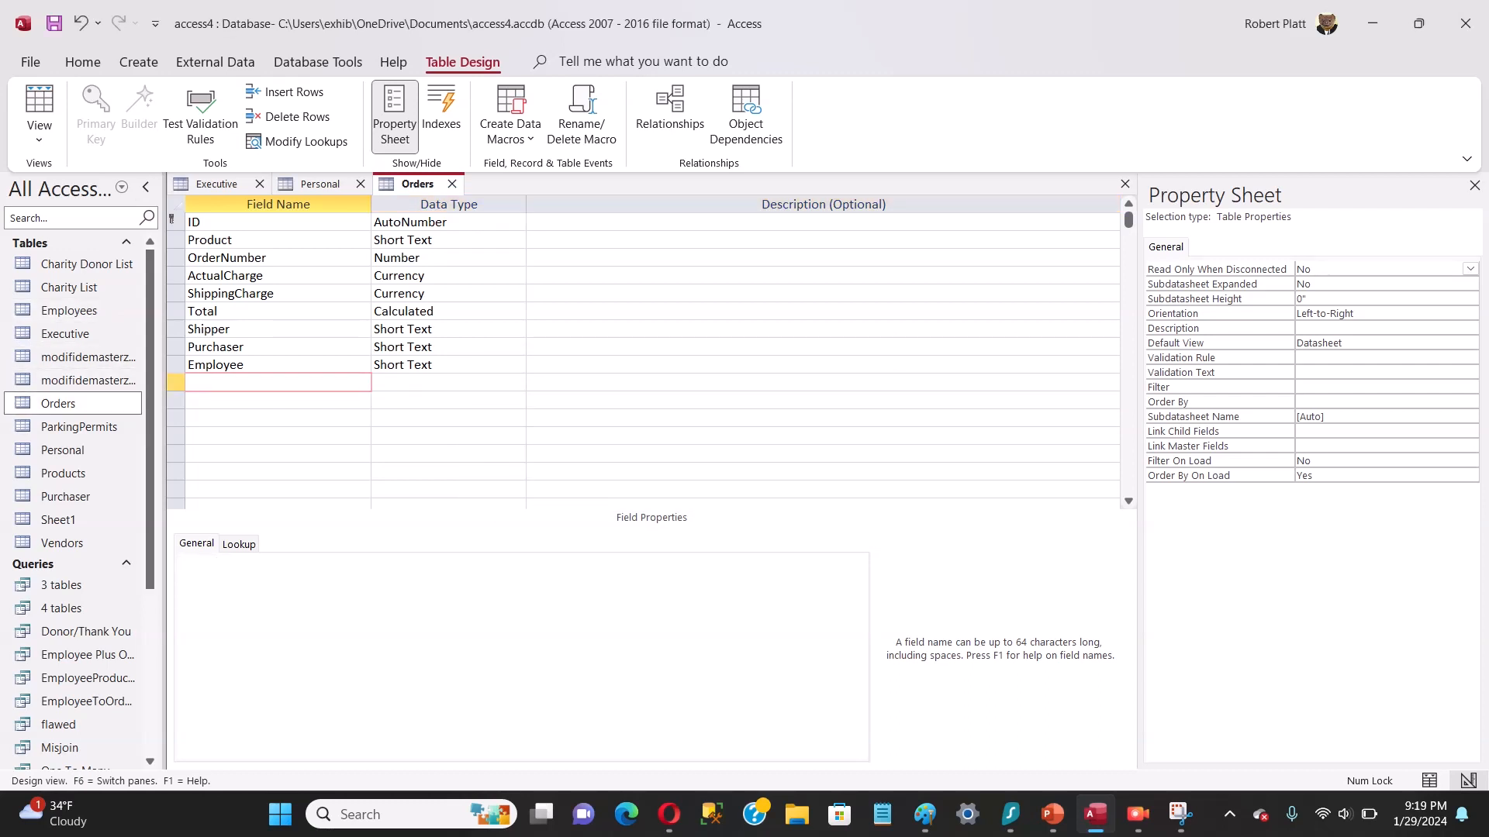
# Step: Add a field named ShippingWarning below the Employee field in the Orders table
pyautogui.rightClick(175, 383)
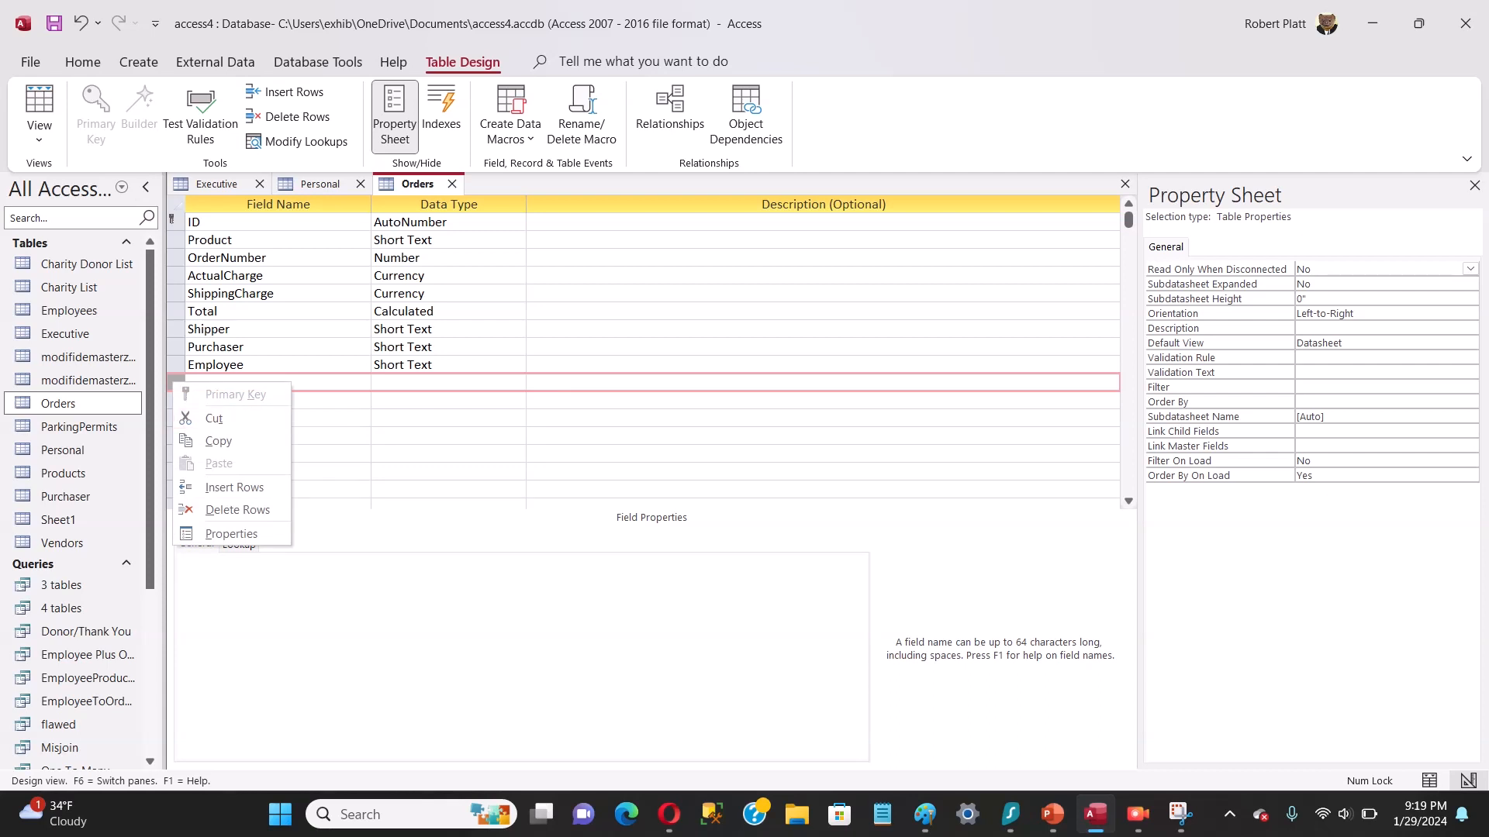
pyautogui.click(324, 382)
pyautogui.click(176, 382)
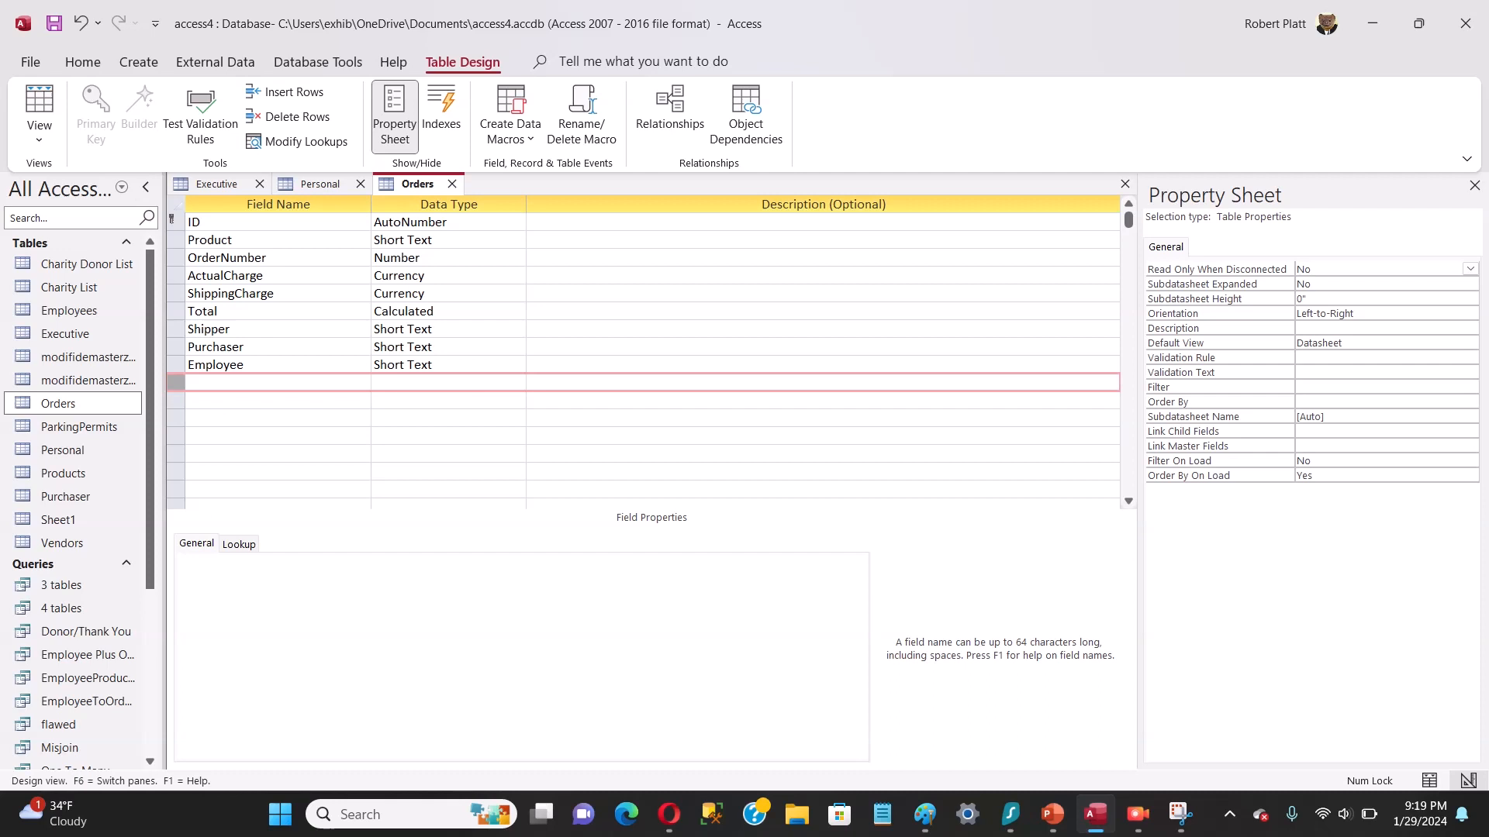
pyautogui.rightClick(173, 383)
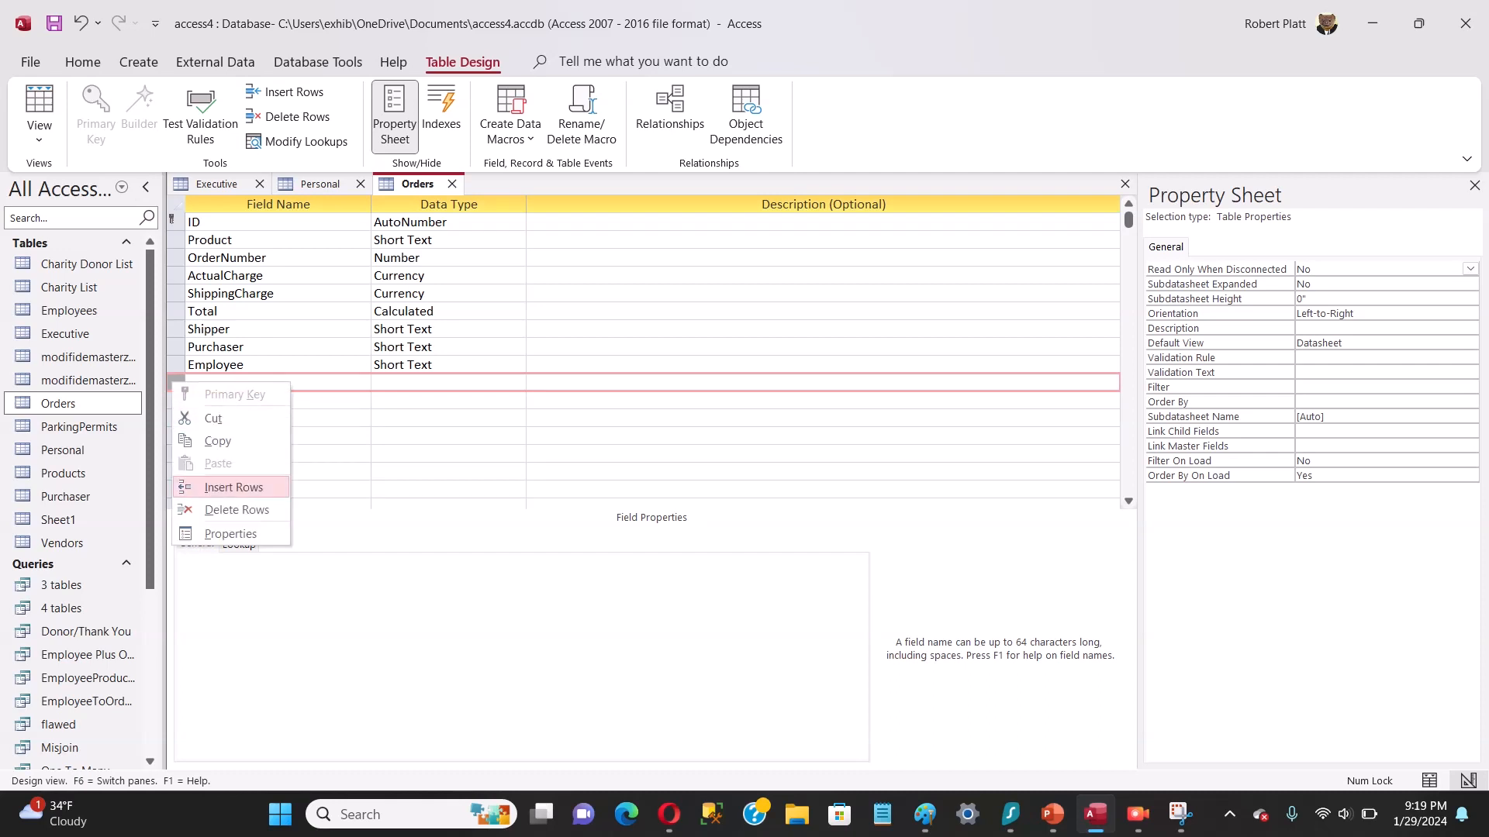
pyautogui.click(234, 487)
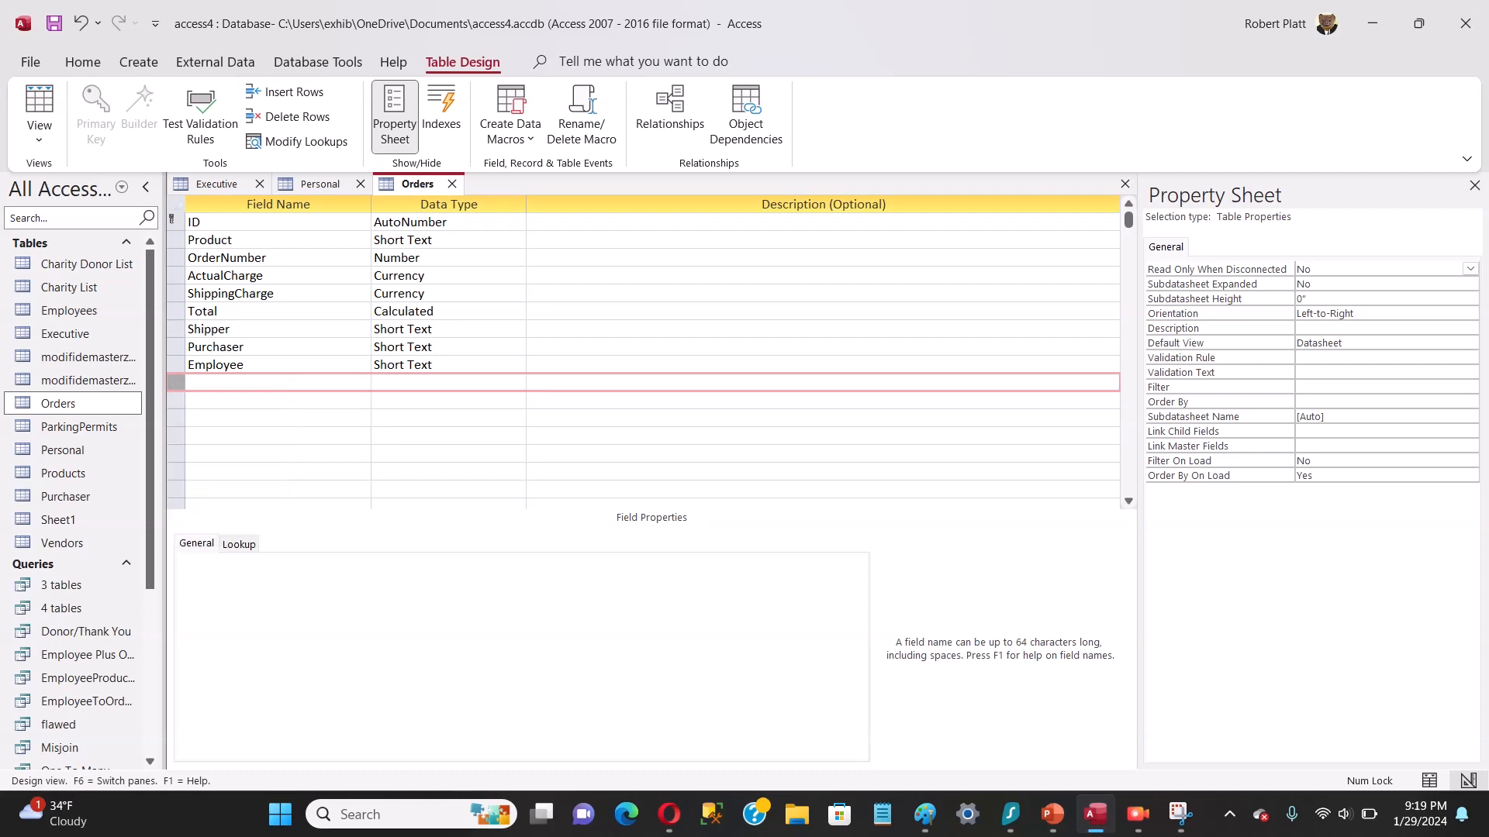
pyautogui.click(239, 382)
pyautogui.write('Shipping')
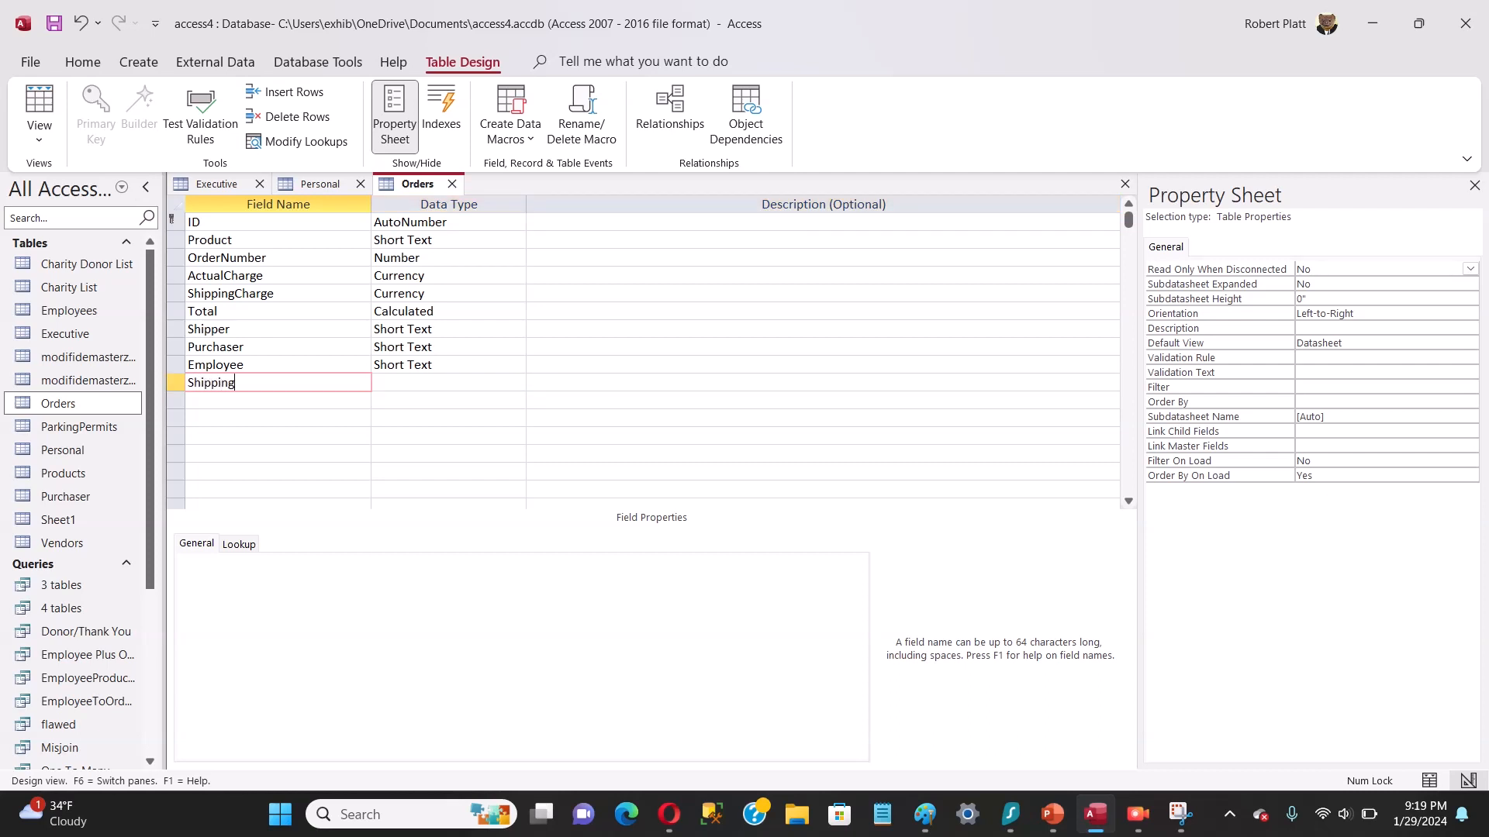
pyautogui.write('Warning')
pyautogui.press('Tab')
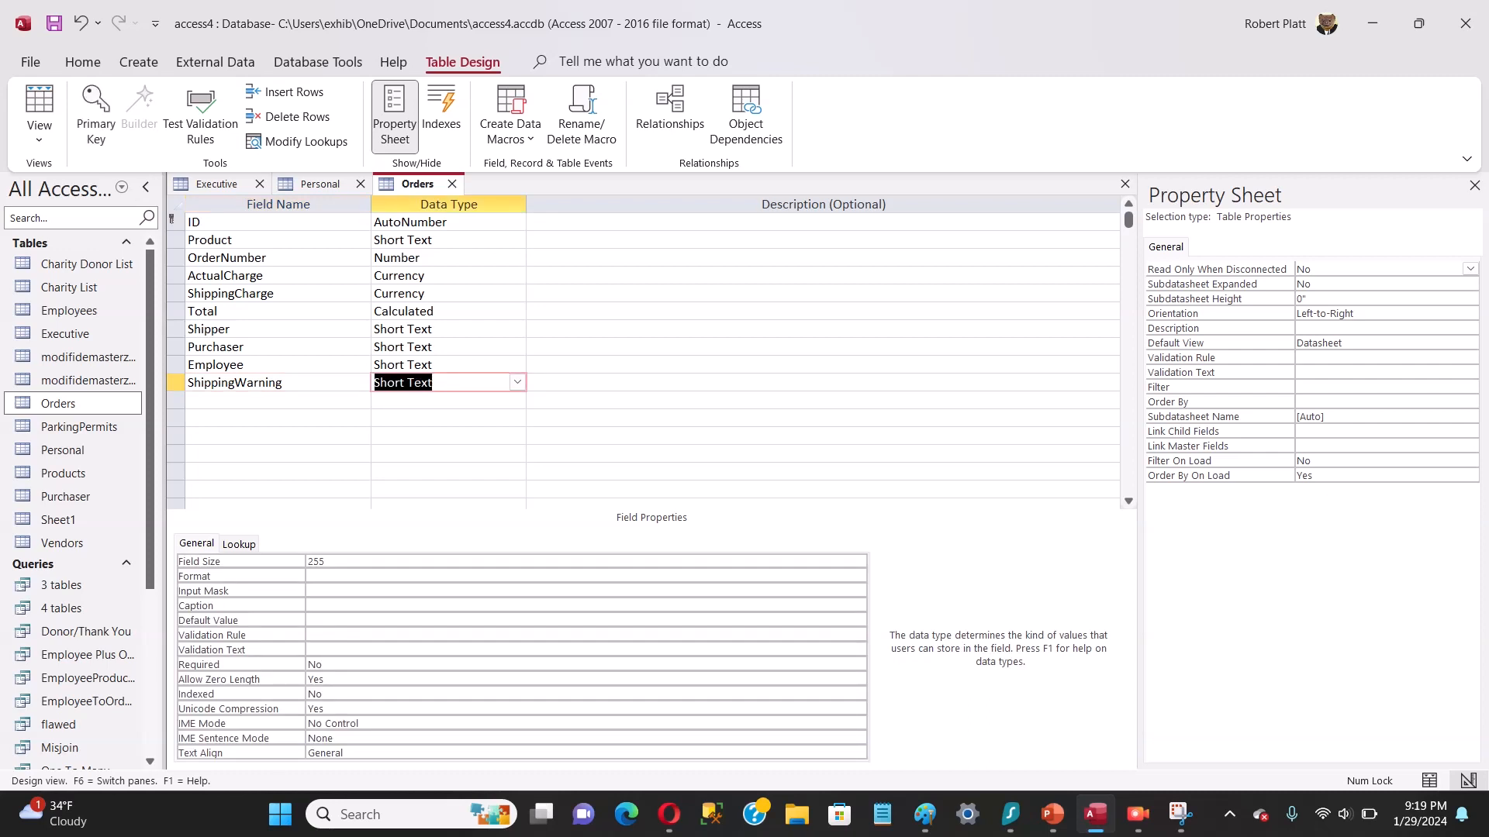
# Step: Set the data type of the ShippingWarning field to Calculated
pyautogui.click(517, 382)
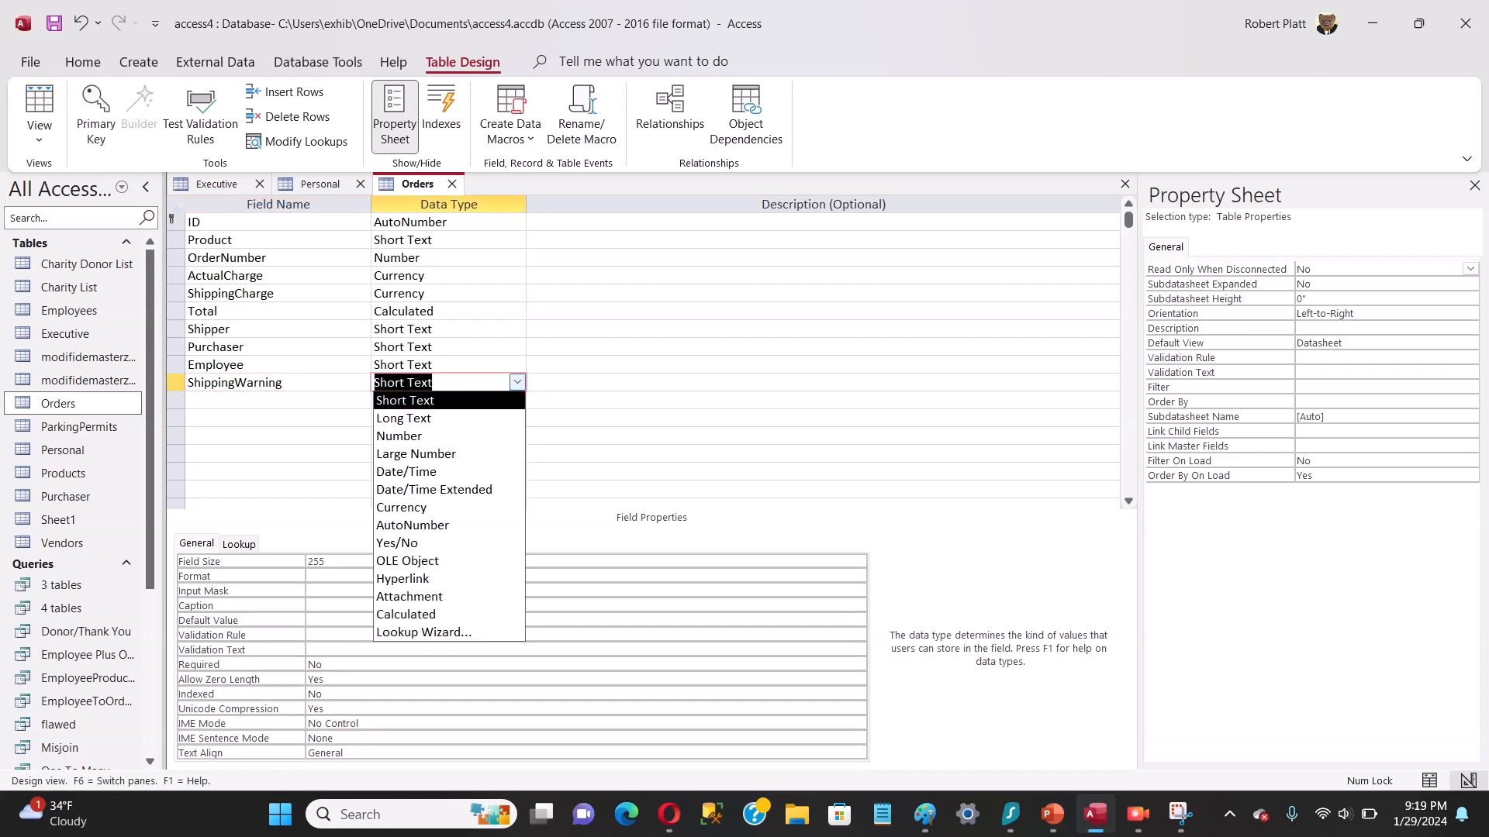
pyautogui.press('Down')
pyautogui.press('Down')
pyautogui.press('Down')
pyautogui.press('Down')
pyautogui.press('Down')
pyautogui.press('Down')
pyautogui.press('Down')
pyautogui.press('Down')
pyautogui.press('Down')
pyautogui.press('Down')
pyautogui.press('Down')
pyautogui.press('Down')
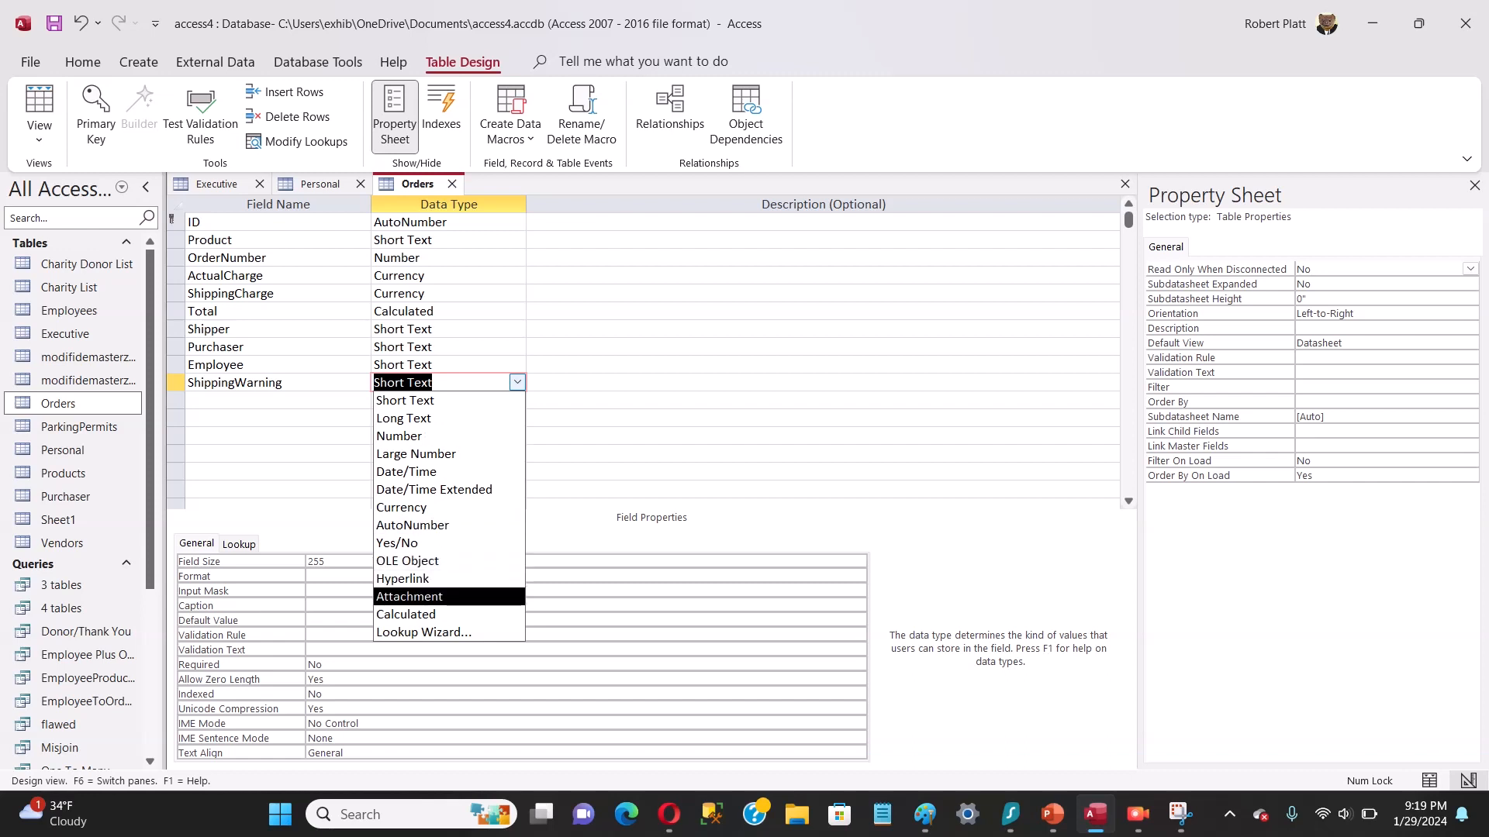
pyautogui.press('Return')
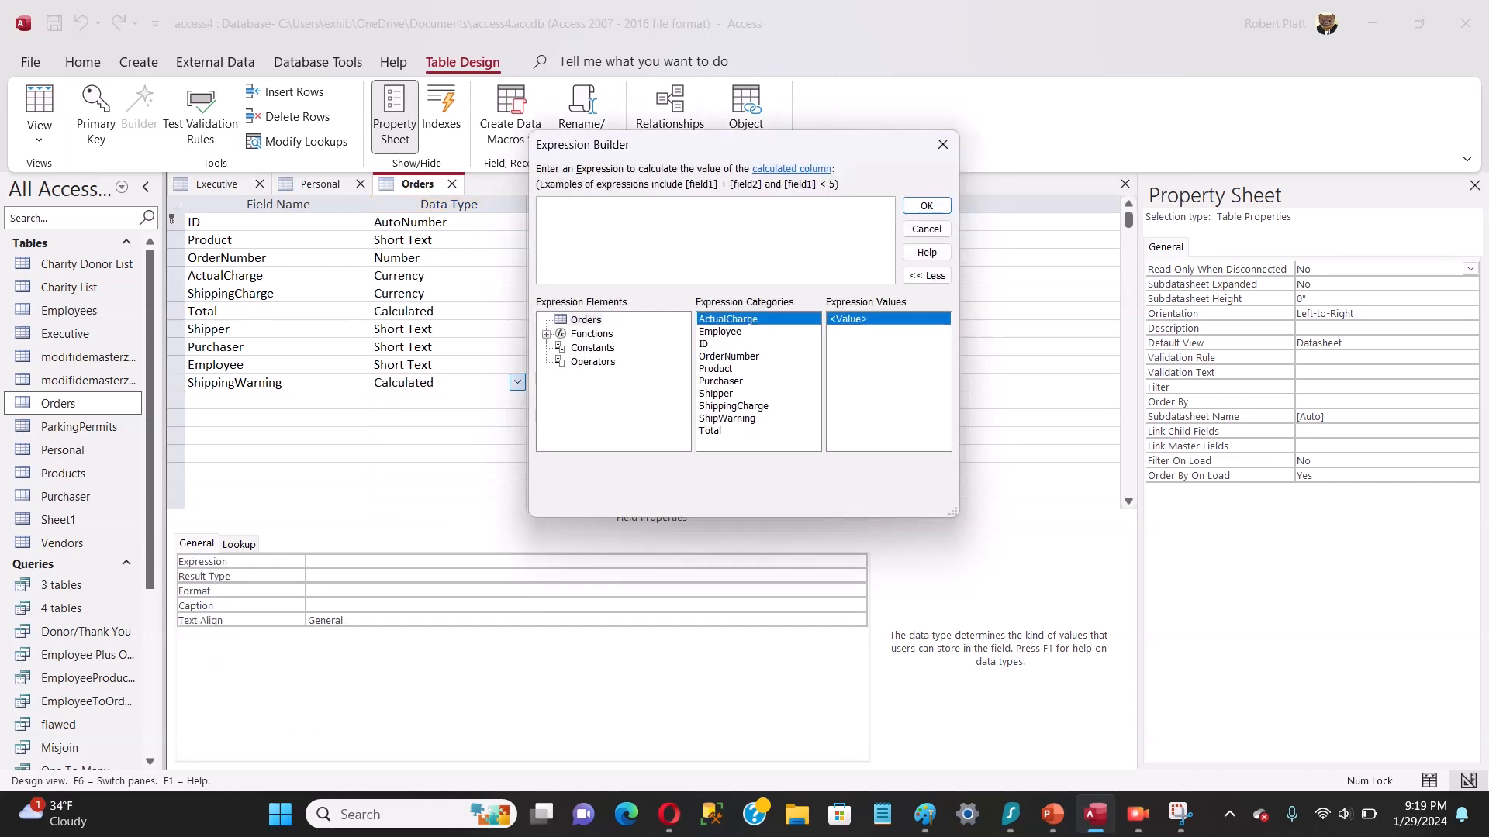
# Step: Begin the ShippingWarning expression as an IIF function with the condition [Shipper]="UPS", followed by a comma
pyautogui.write('IIF')
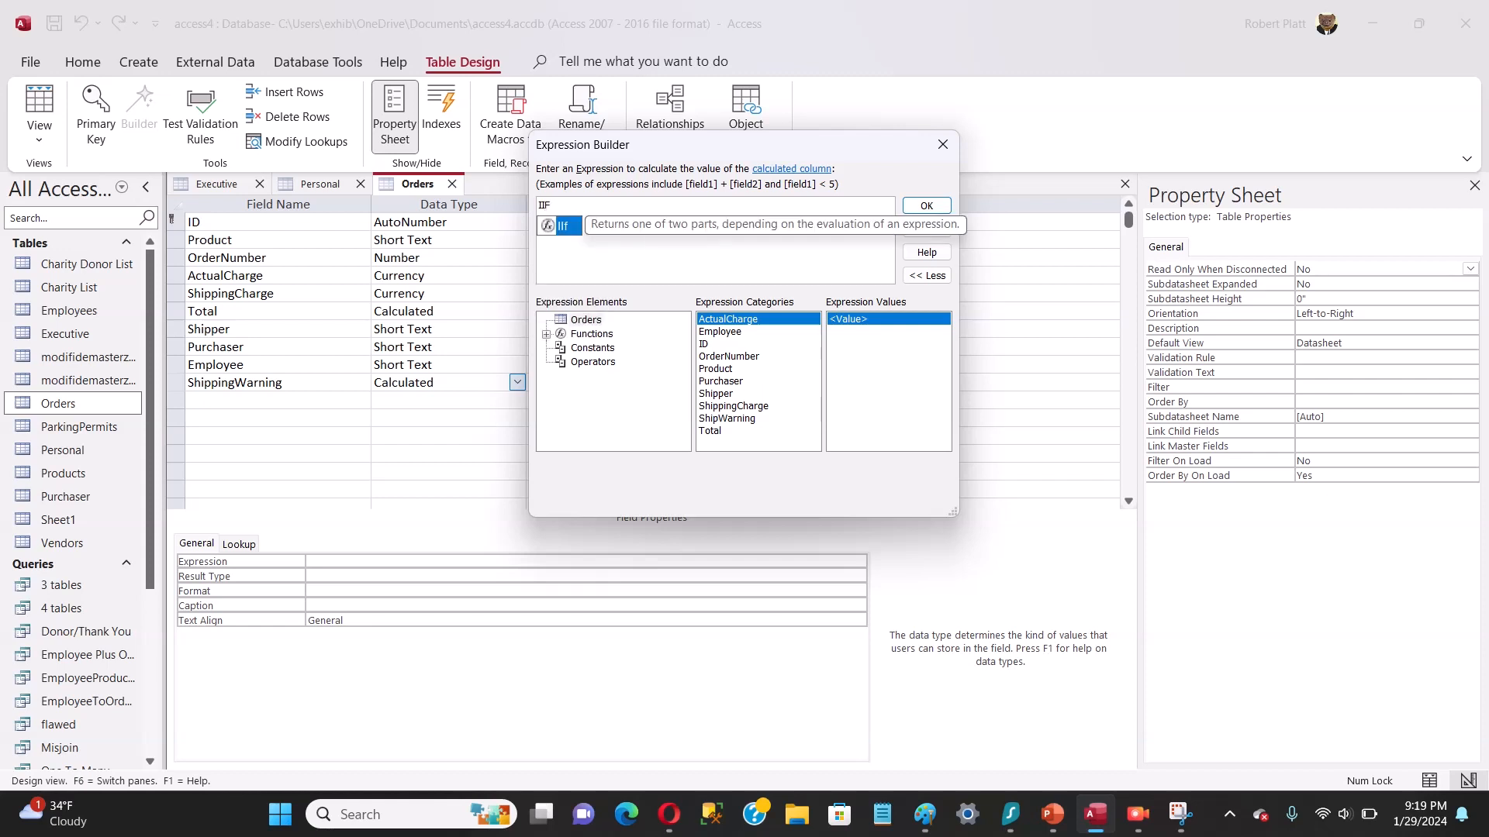
pyautogui.write('([')
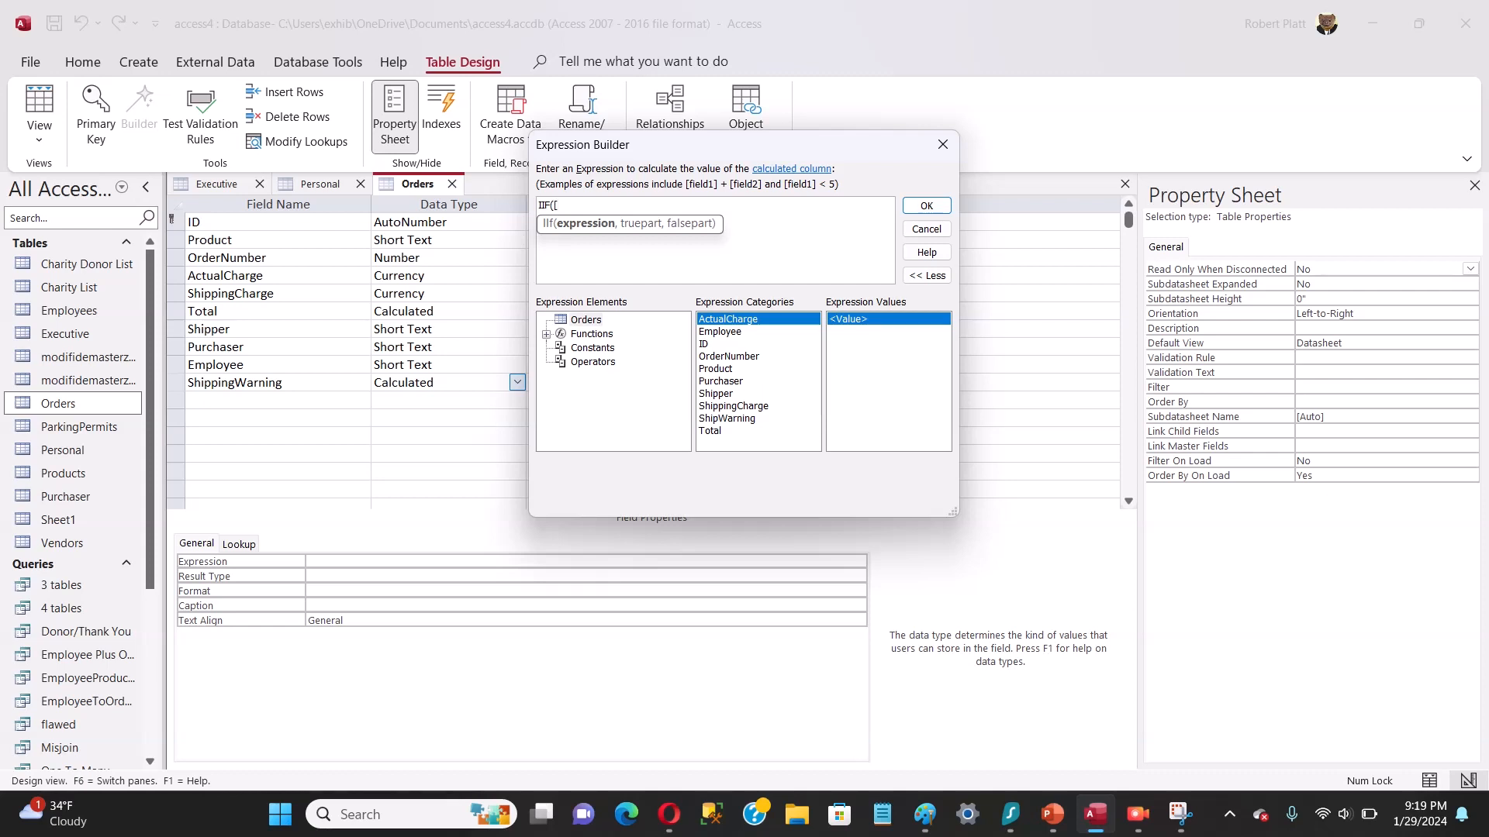
pyautogui.write('Shi')
pyautogui.press('BackSpace')
pyautogui.write('pper')
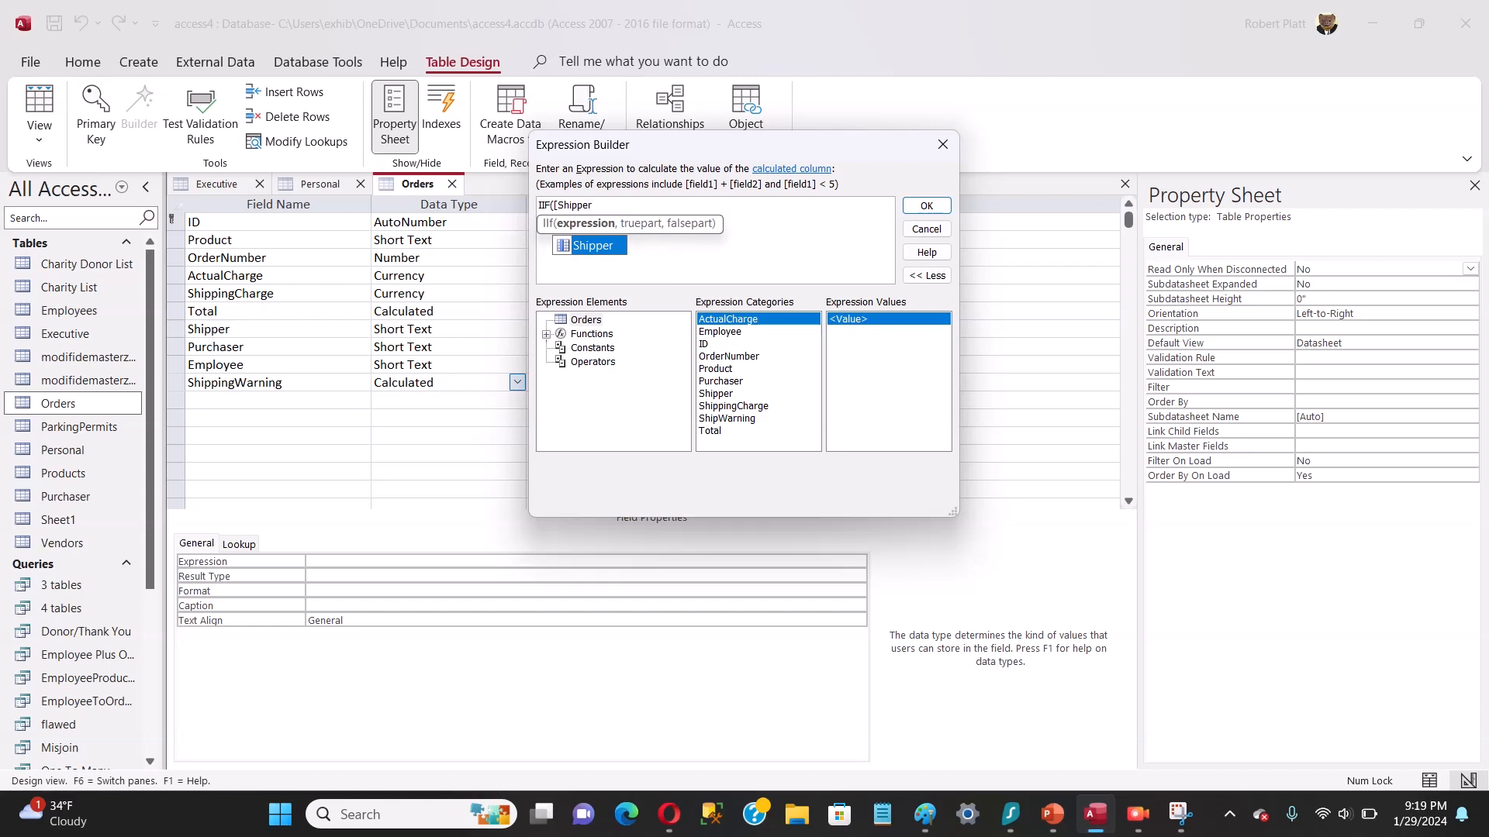
pyautogui.write(']=')
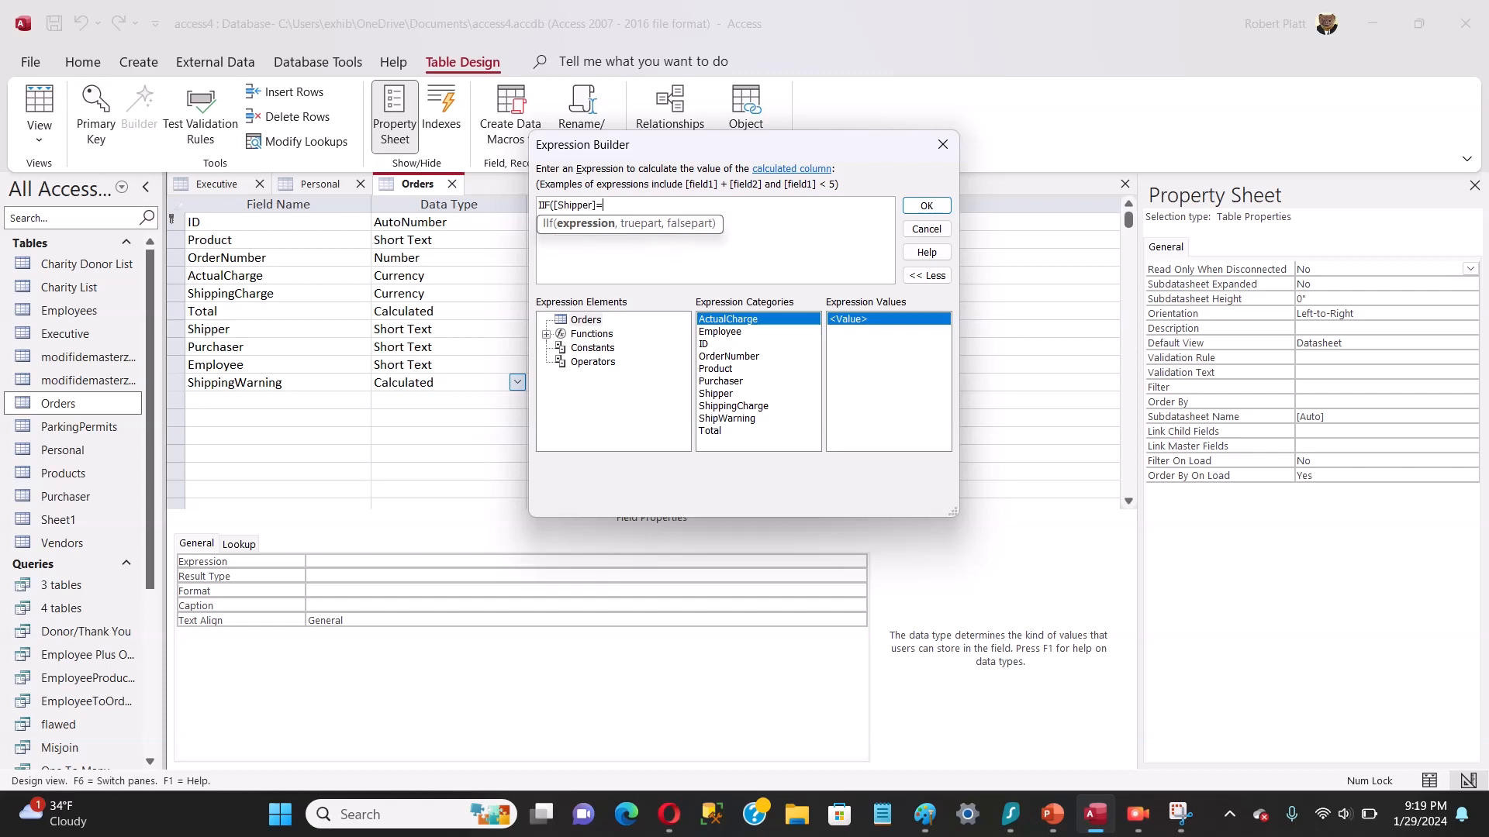
pyautogui.write('"UPS"')
pyautogui.write(',"Warning",')
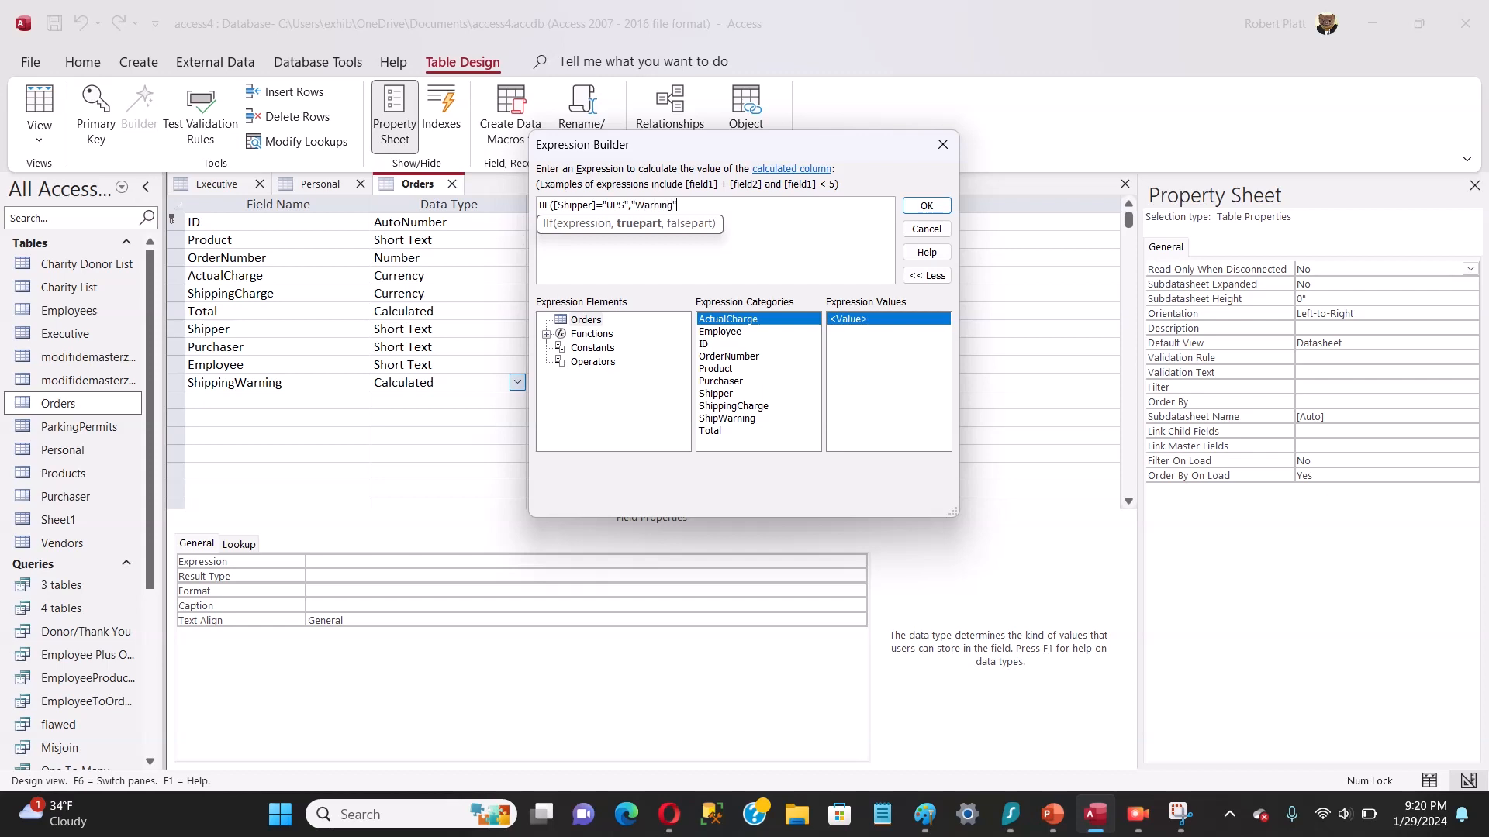
pyautogui.press('BackSpace')
pyautogui.press('BackSpace')
pyautogui.press('BackSpace')
pyautogui.press('BackSpace')
pyautogui.press('BackSpace')
pyautogui.press('BackSpace')
pyautogui.press('BackSpace')
pyautogui.press('BackSpace')
pyautogui.press('BackSpace')
pyautogui.press('BackSpace')
# Step: Complete the IIF expression with "Violation" as the true part and "No Violation" as the false part, and accept it
pyautogui.press('BackSpace')
pyautogui.write('"Violation","No Violation:')
pyautogui.press('BackSpace')
pyautogui.write('")')
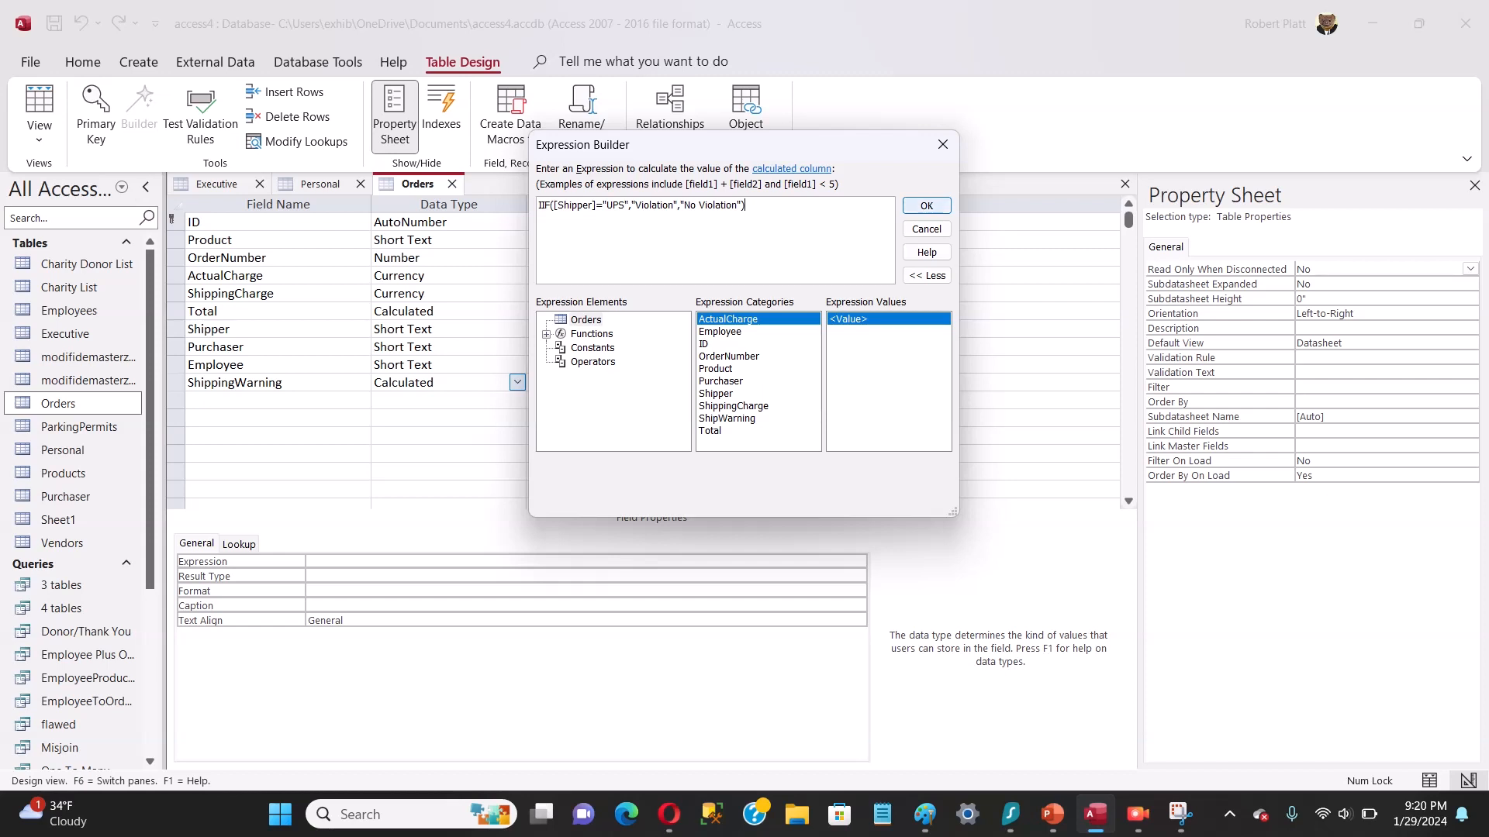
pyautogui.press('Return')
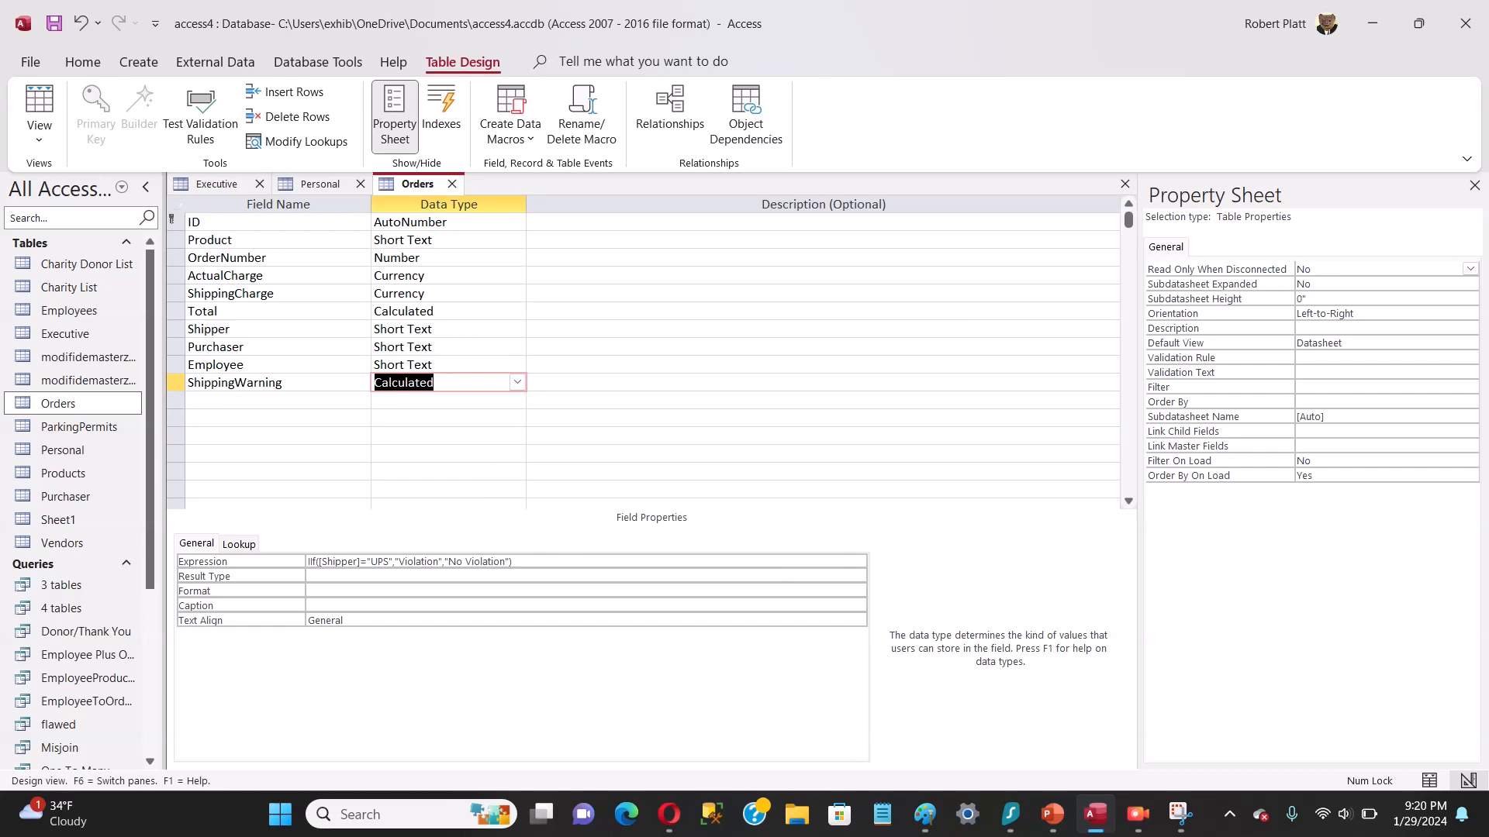
# Step: Save the Orders table design and display the table in Datasheet View
pyautogui.click(54, 23)
pyautogui.rightClick(420, 184)
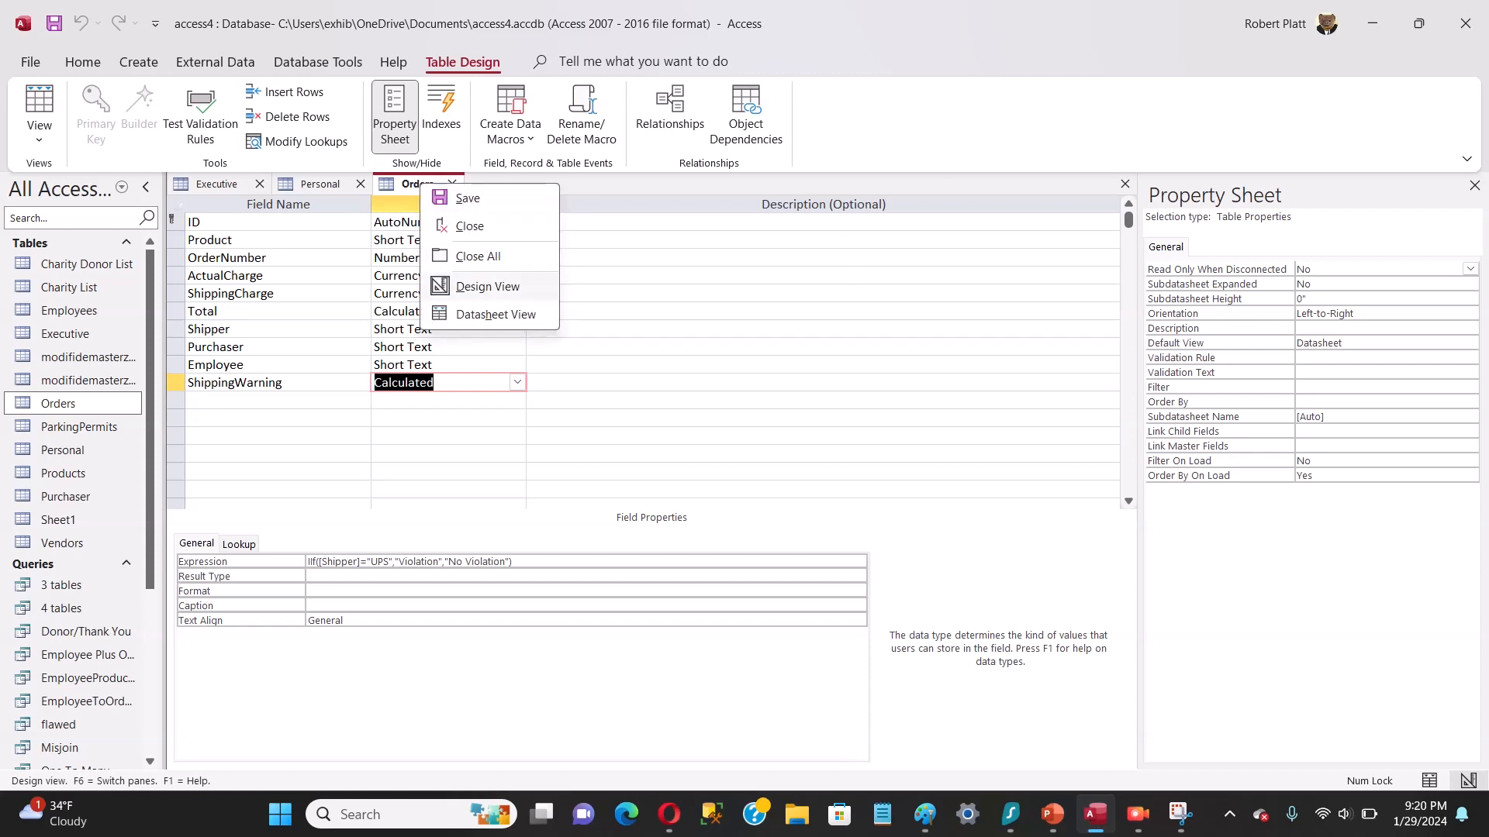
pyautogui.press('Return')
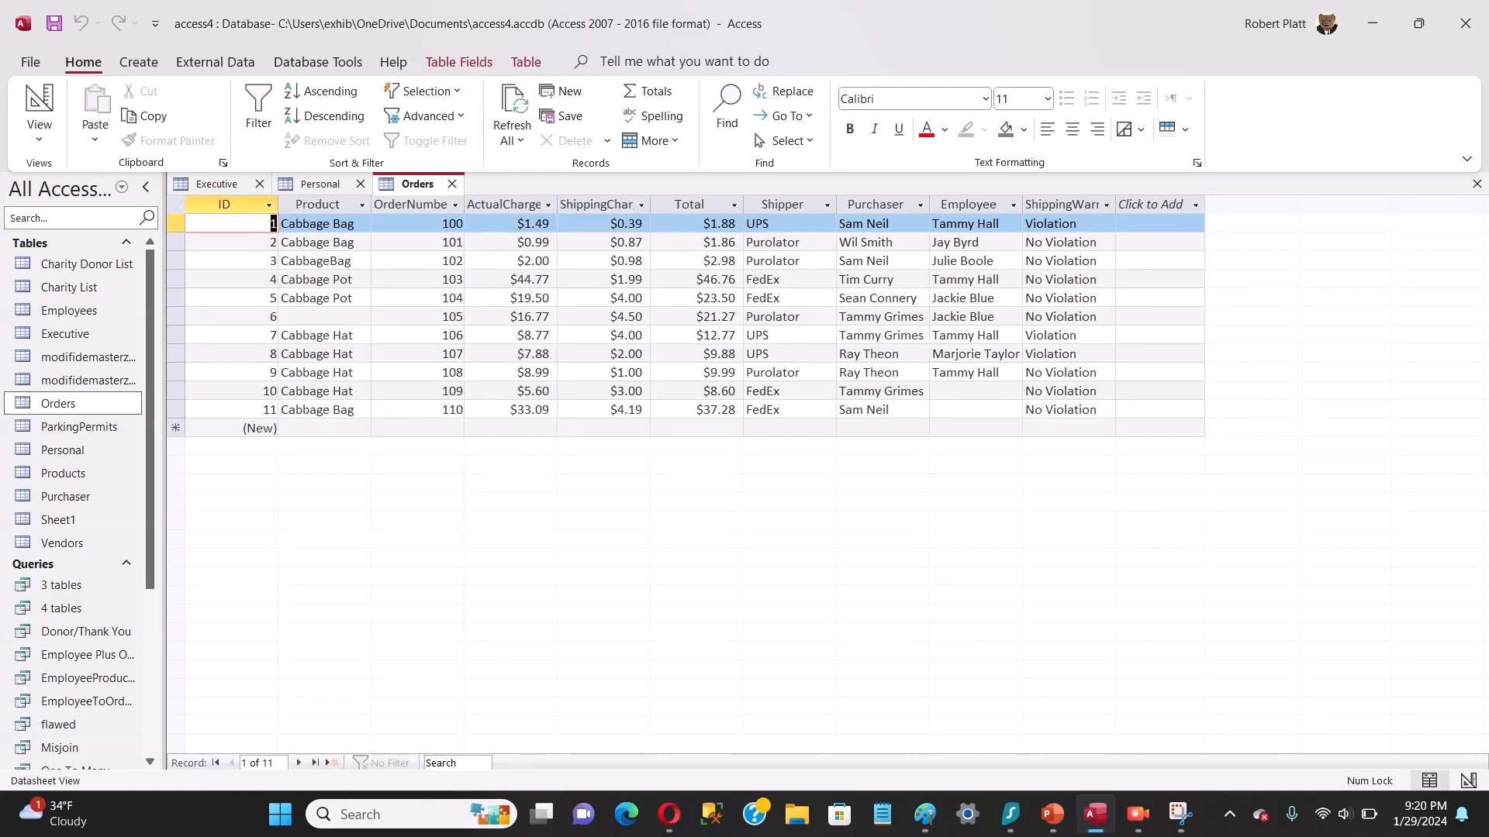
# Step: Widen the ShippingWarning column to fit its heading and check its values for orders 106 and 107
pyautogui.doubleClick(1116, 205)
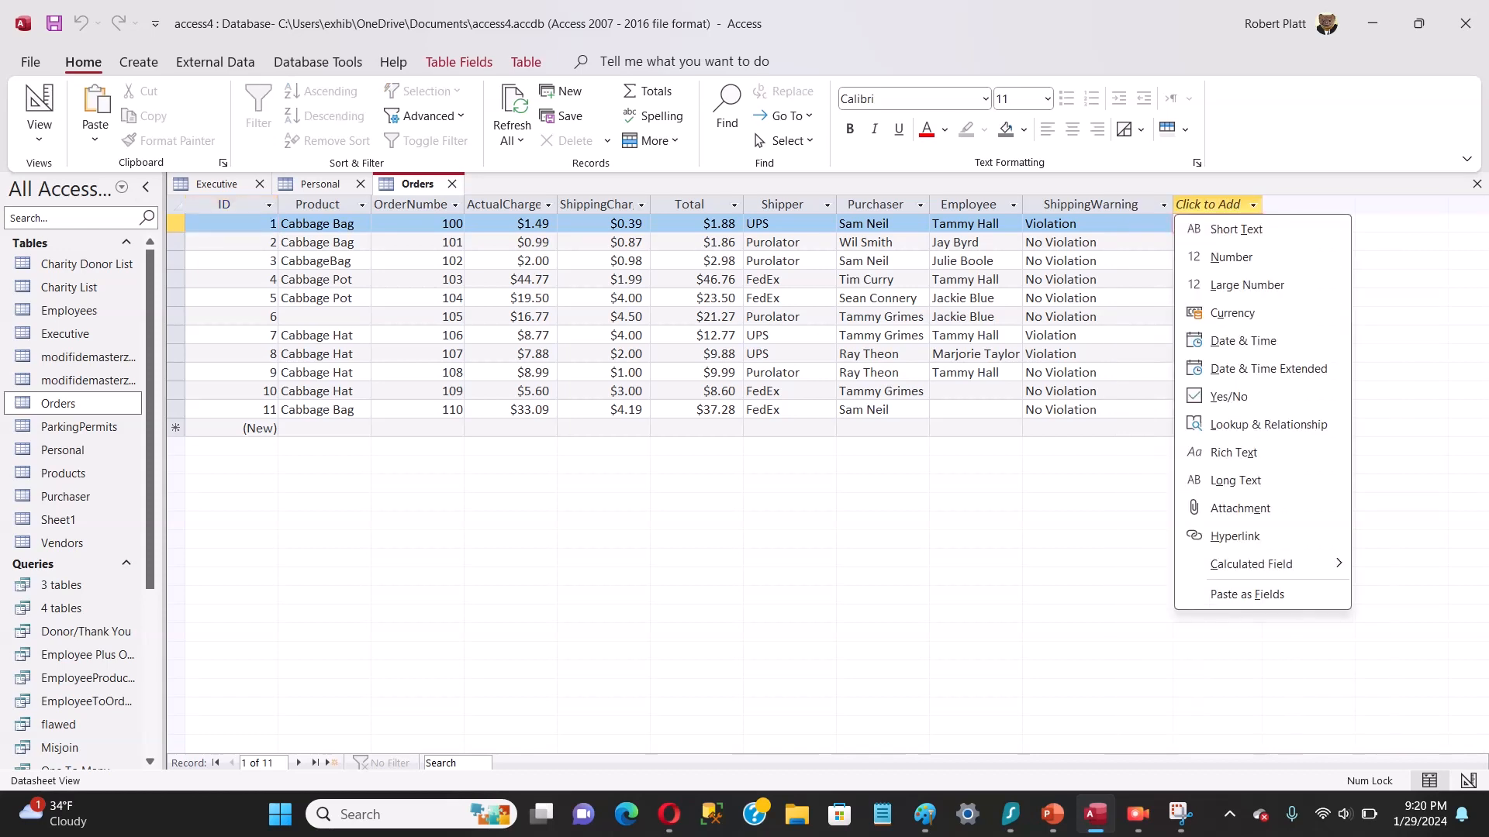
pyautogui.press('Escape')
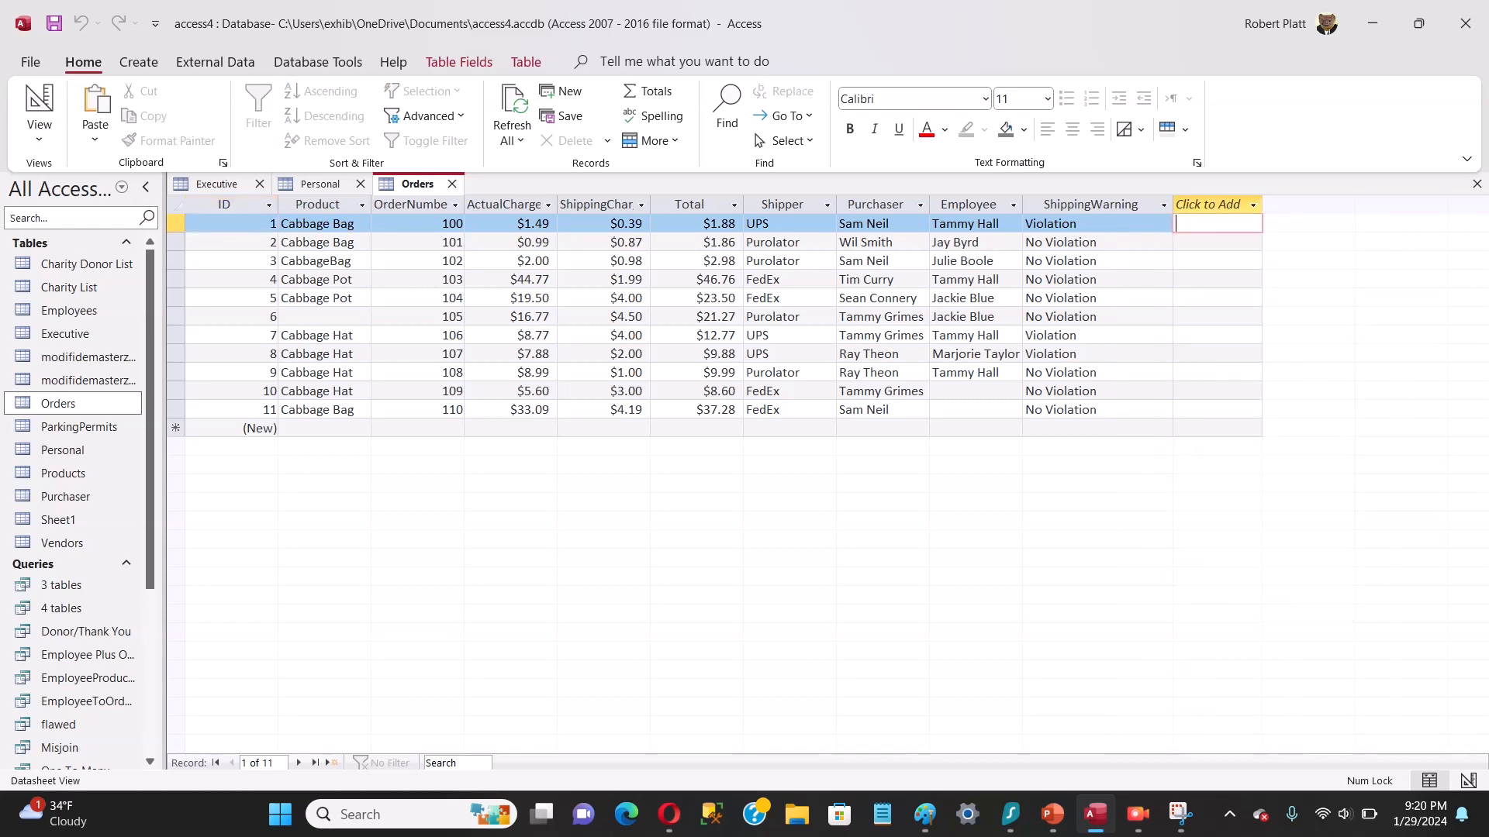
pyautogui.click(1066, 336)
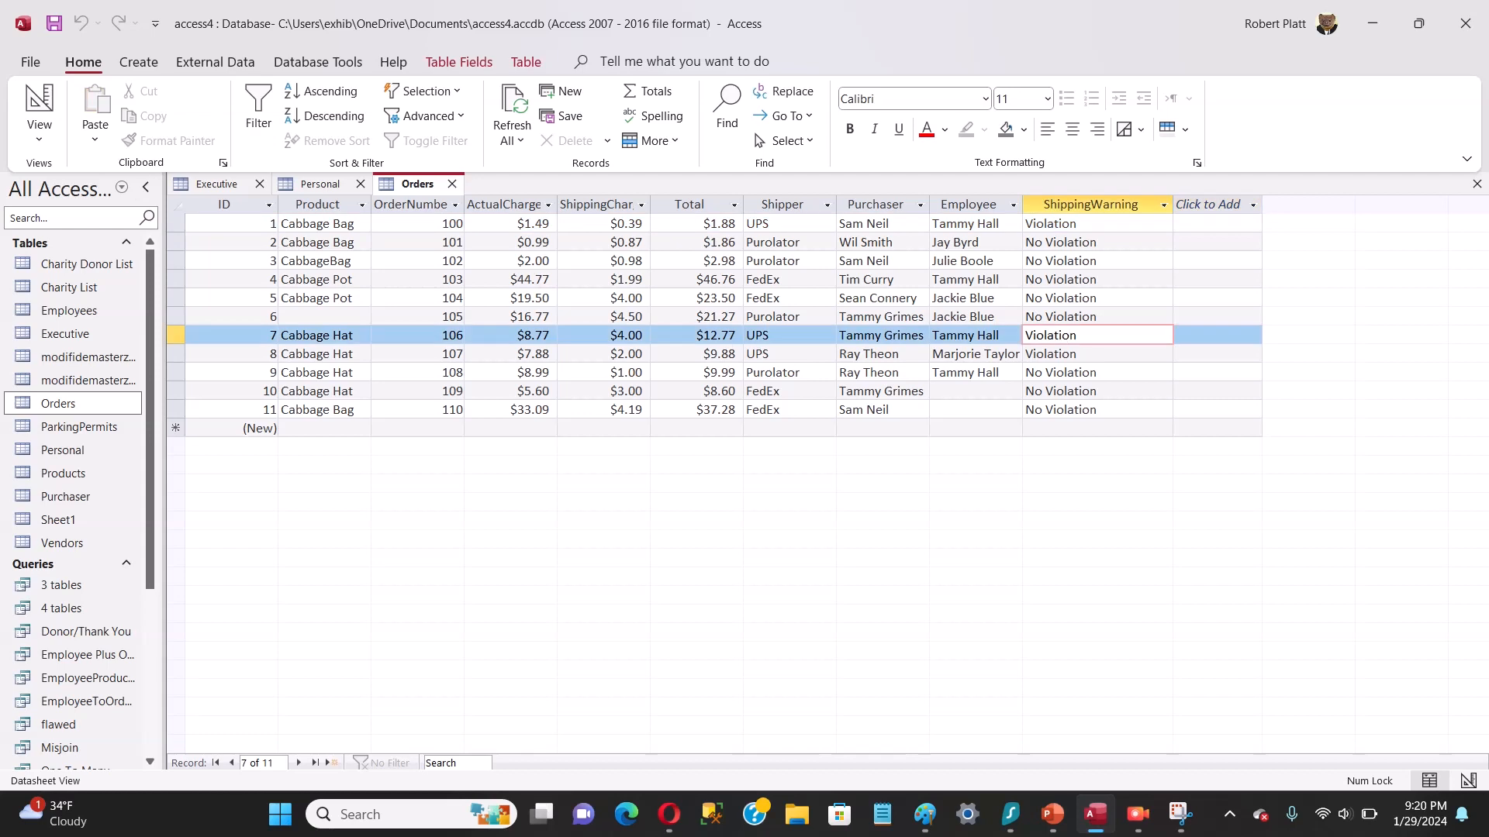
pyautogui.click(1073, 354)
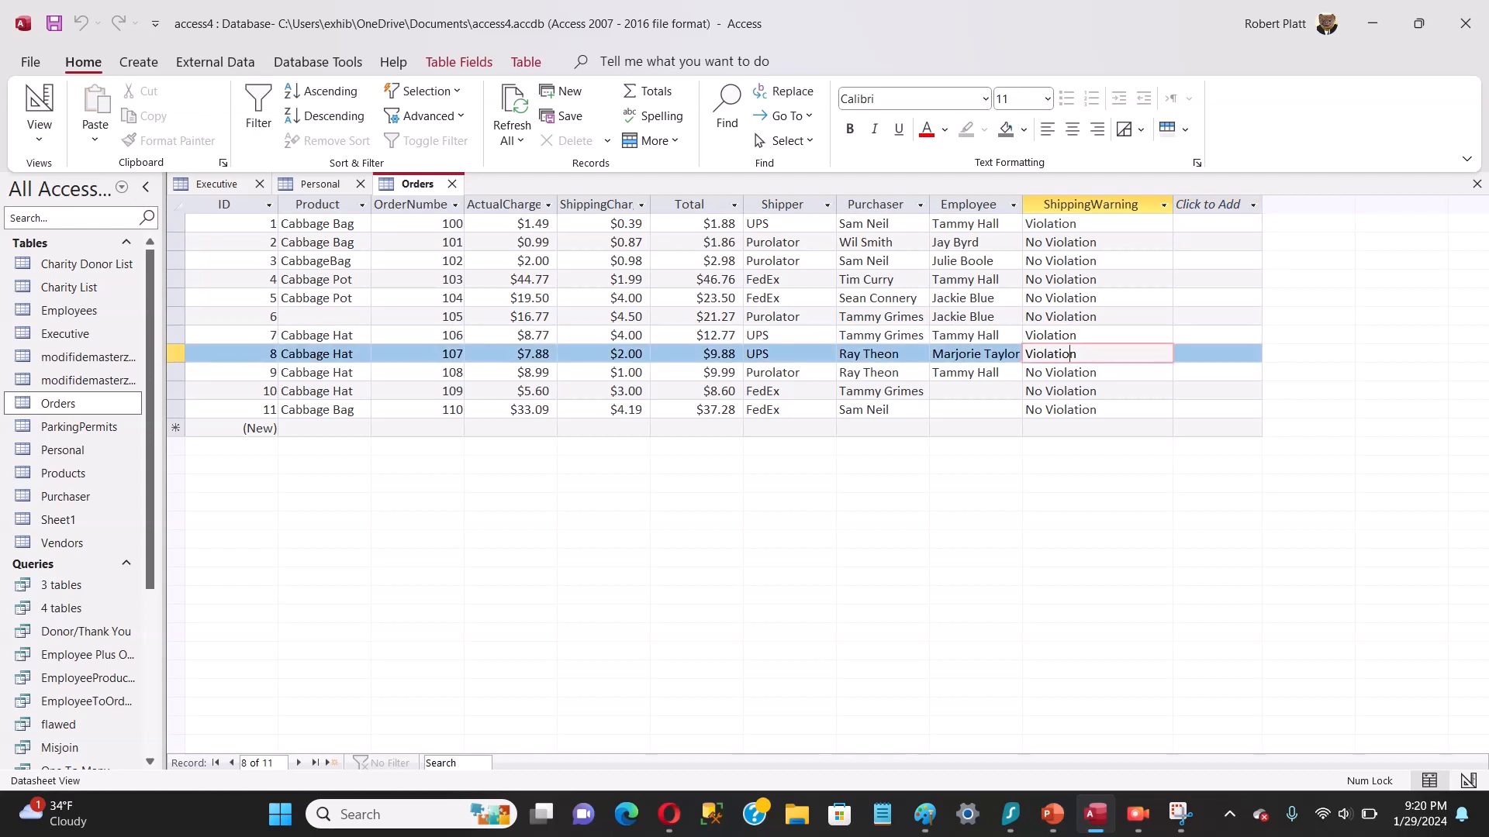
# Step: Switch to PowerPoint, present slide 23 with the IIf shipping-warning expression full screen, and end the show
pyautogui.click(1026, 242)
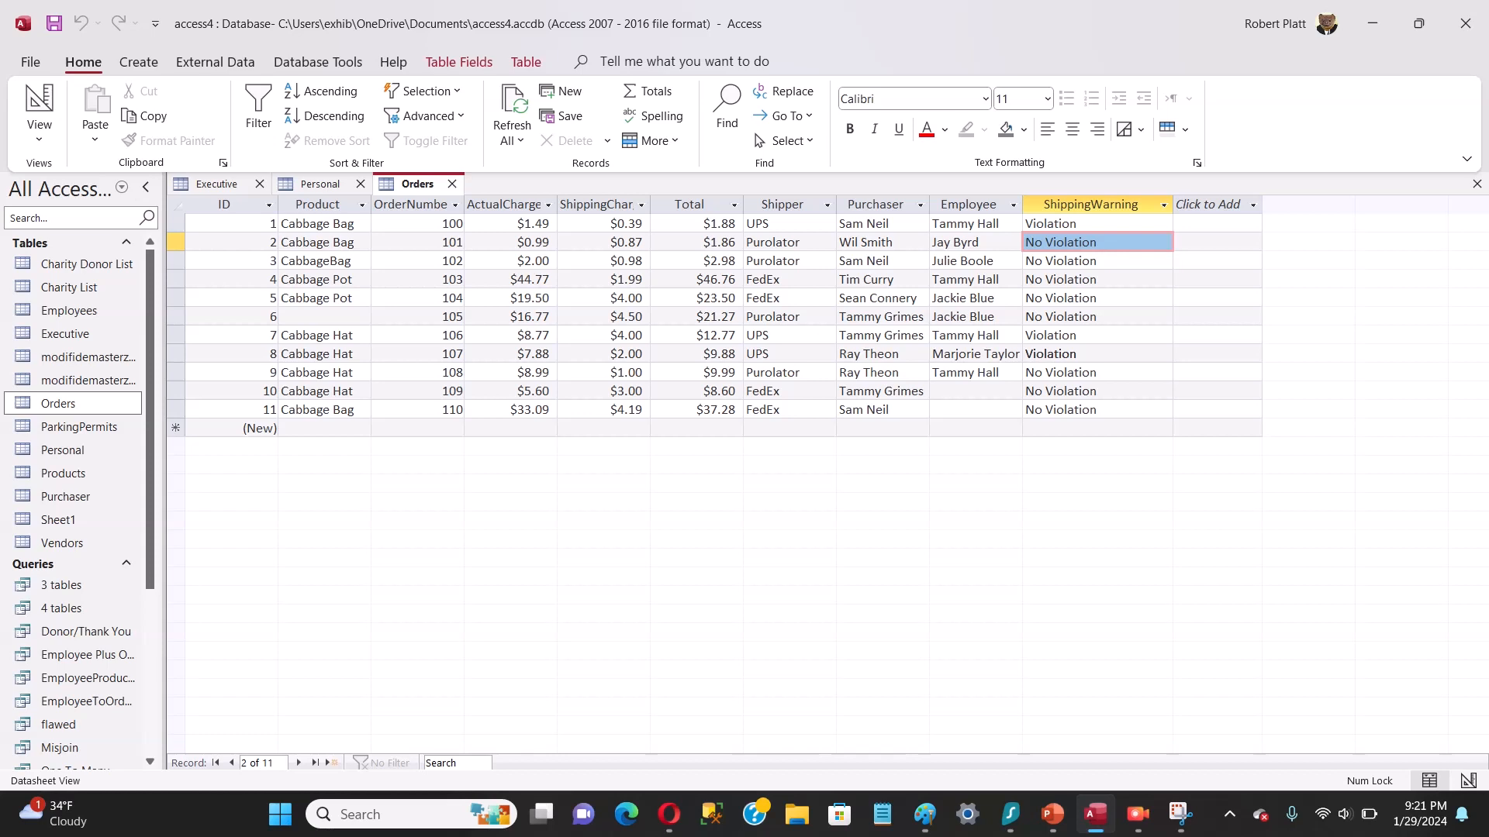
pyautogui.moveTo(1137, 814)
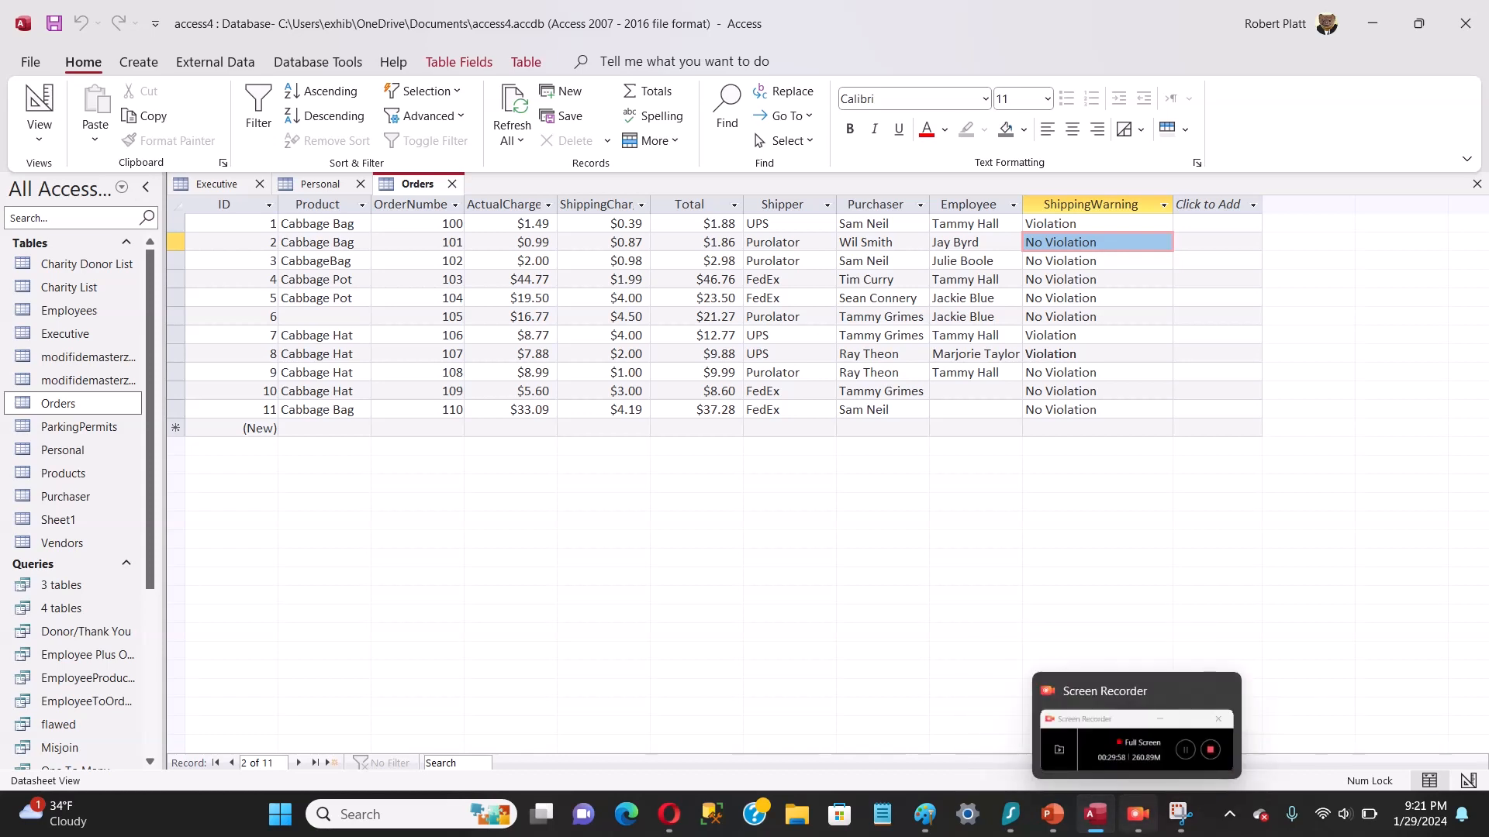
pyautogui.click(1053, 814)
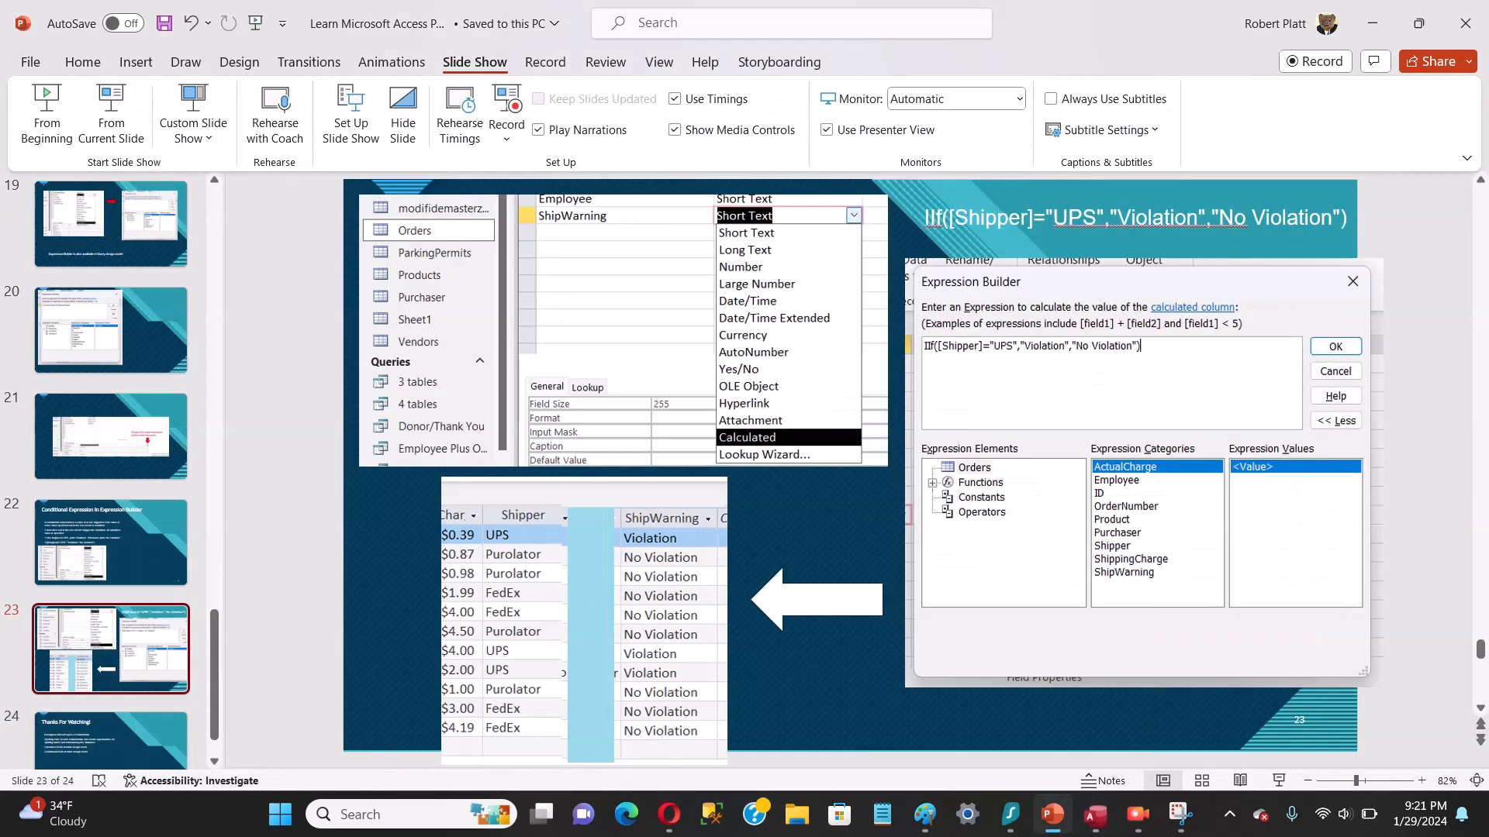
pyautogui.click(1095, 814)
pyautogui.click(1095, 814)
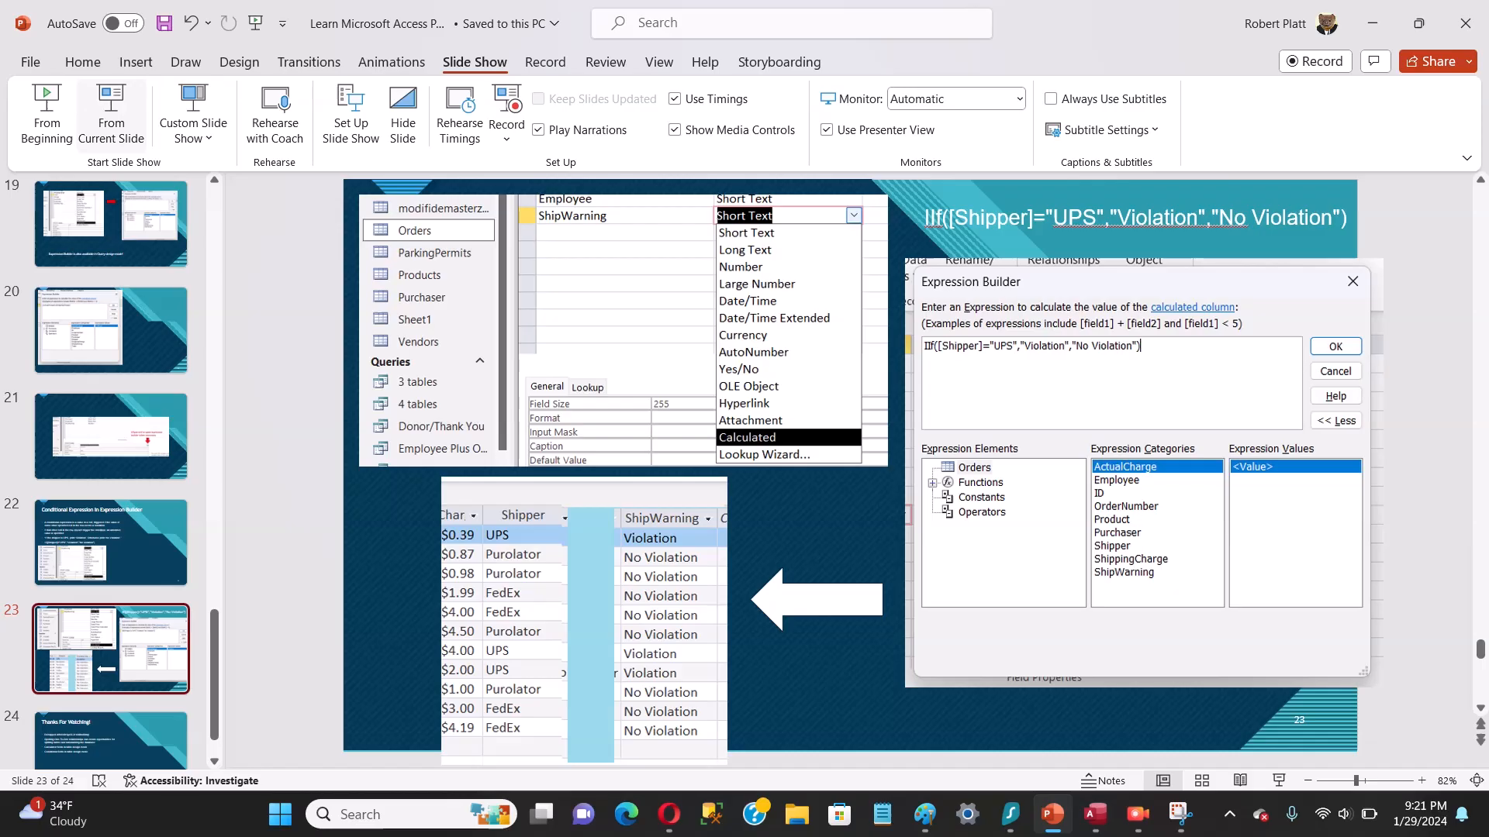
pyautogui.click(110, 116)
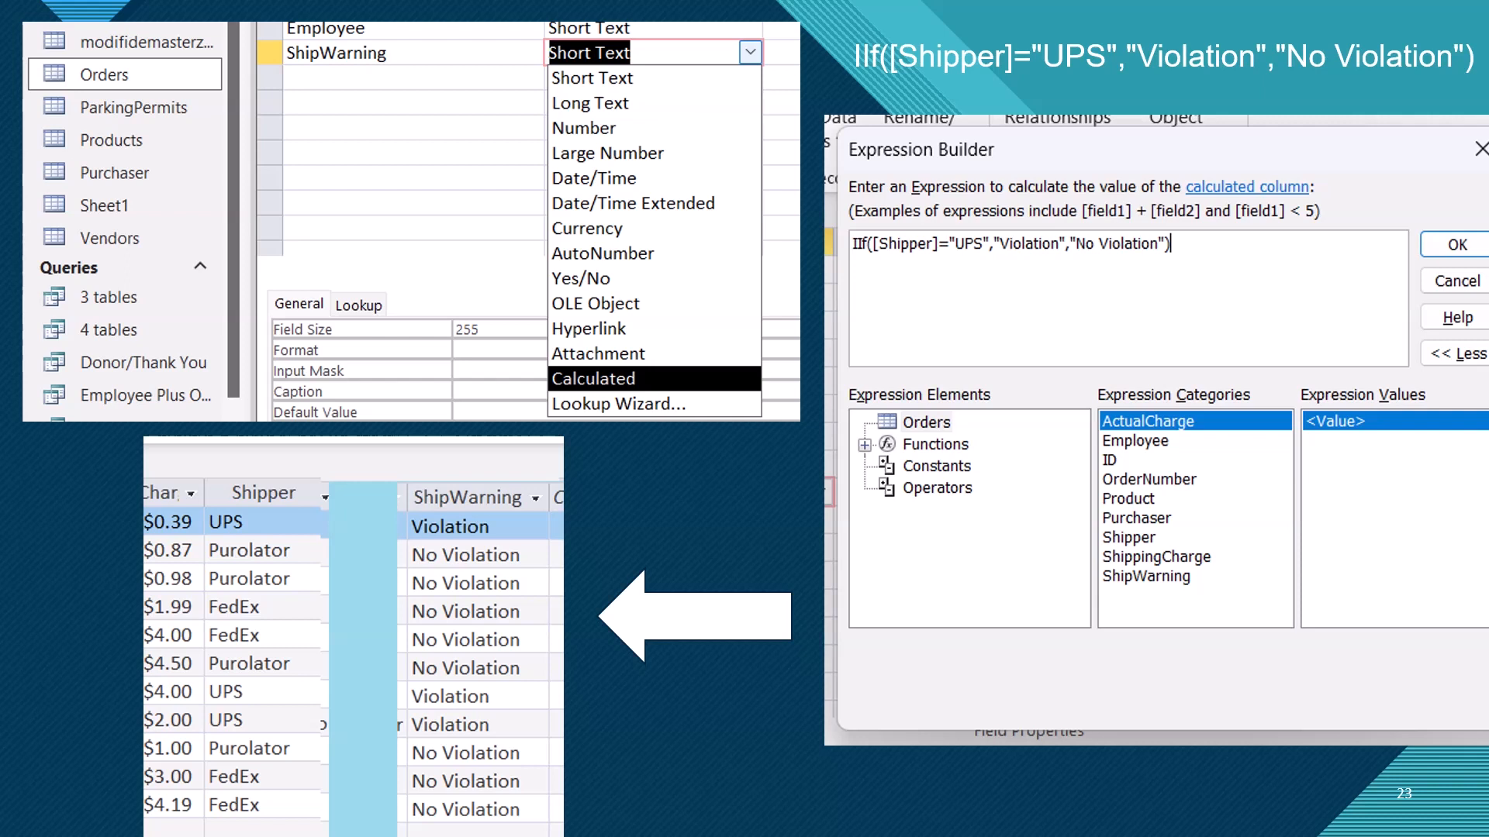
pyautogui.press('Escape')
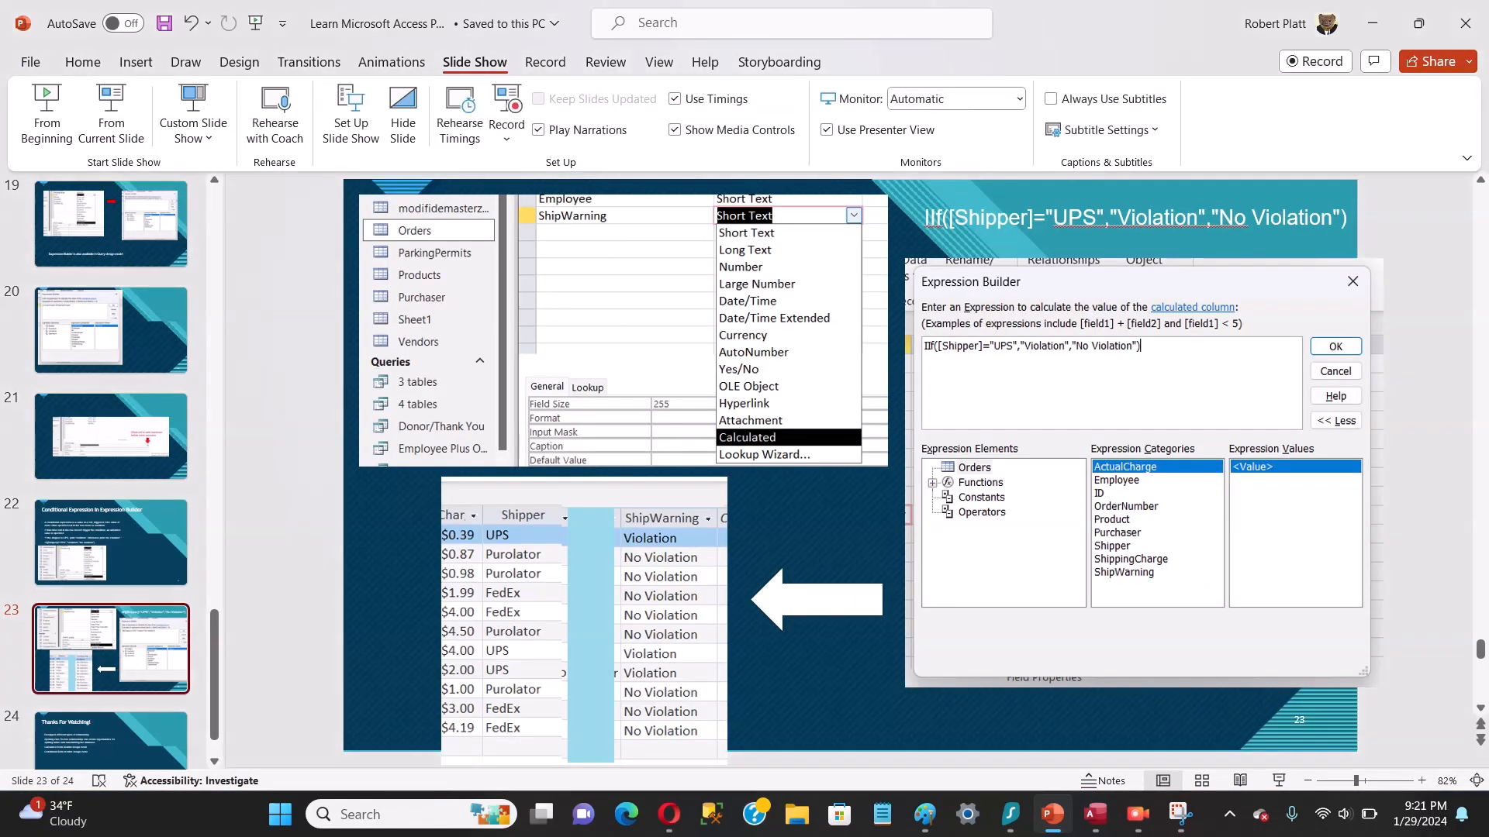
# Step: Switch back to Access, open the 4 tables query in Design View and browse the fields available for its first empty column
pyautogui.click(1095, 814)
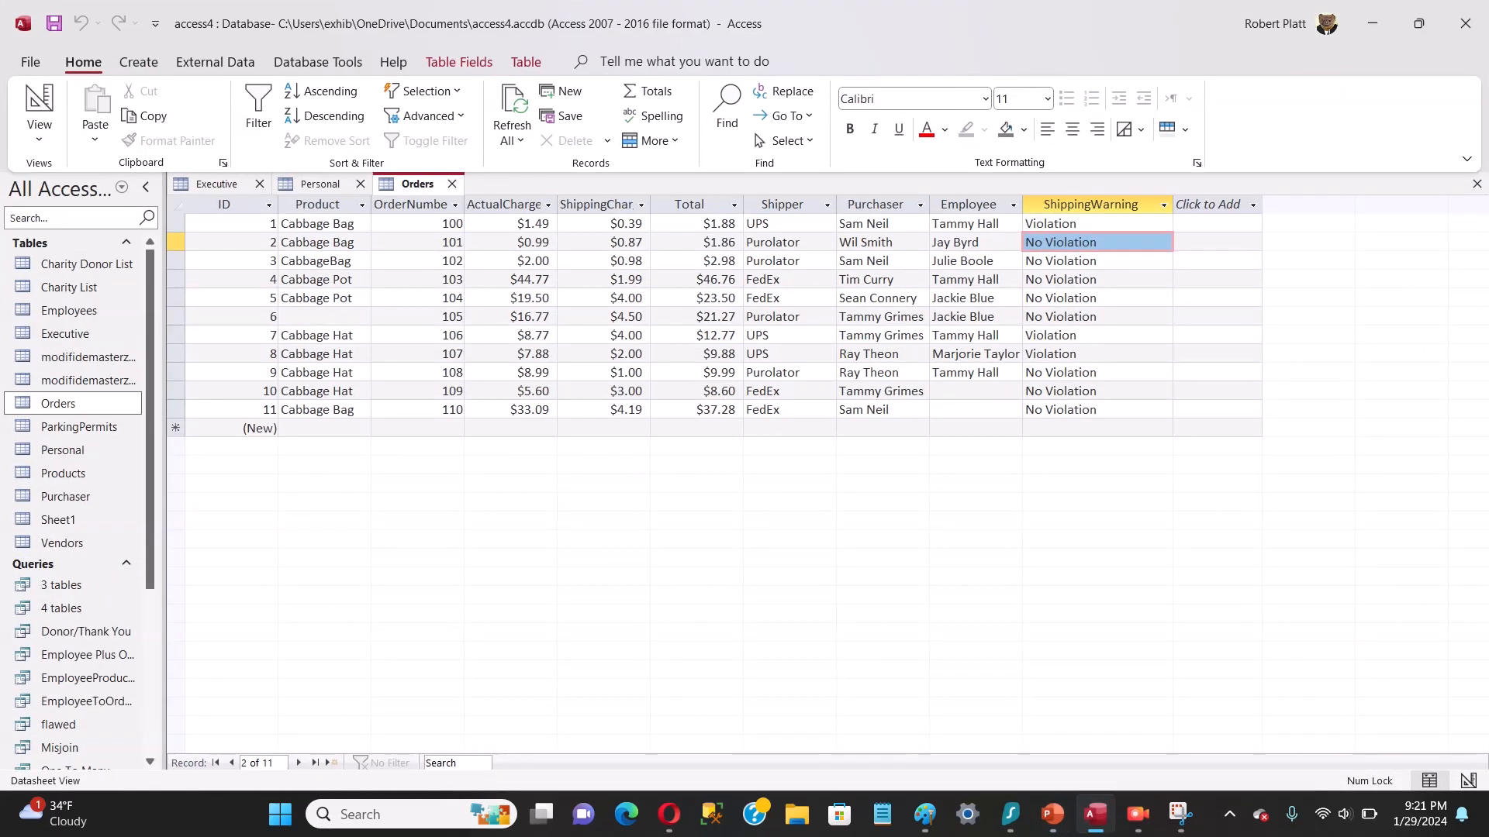
pyautogui.doubleClick(62, 609)
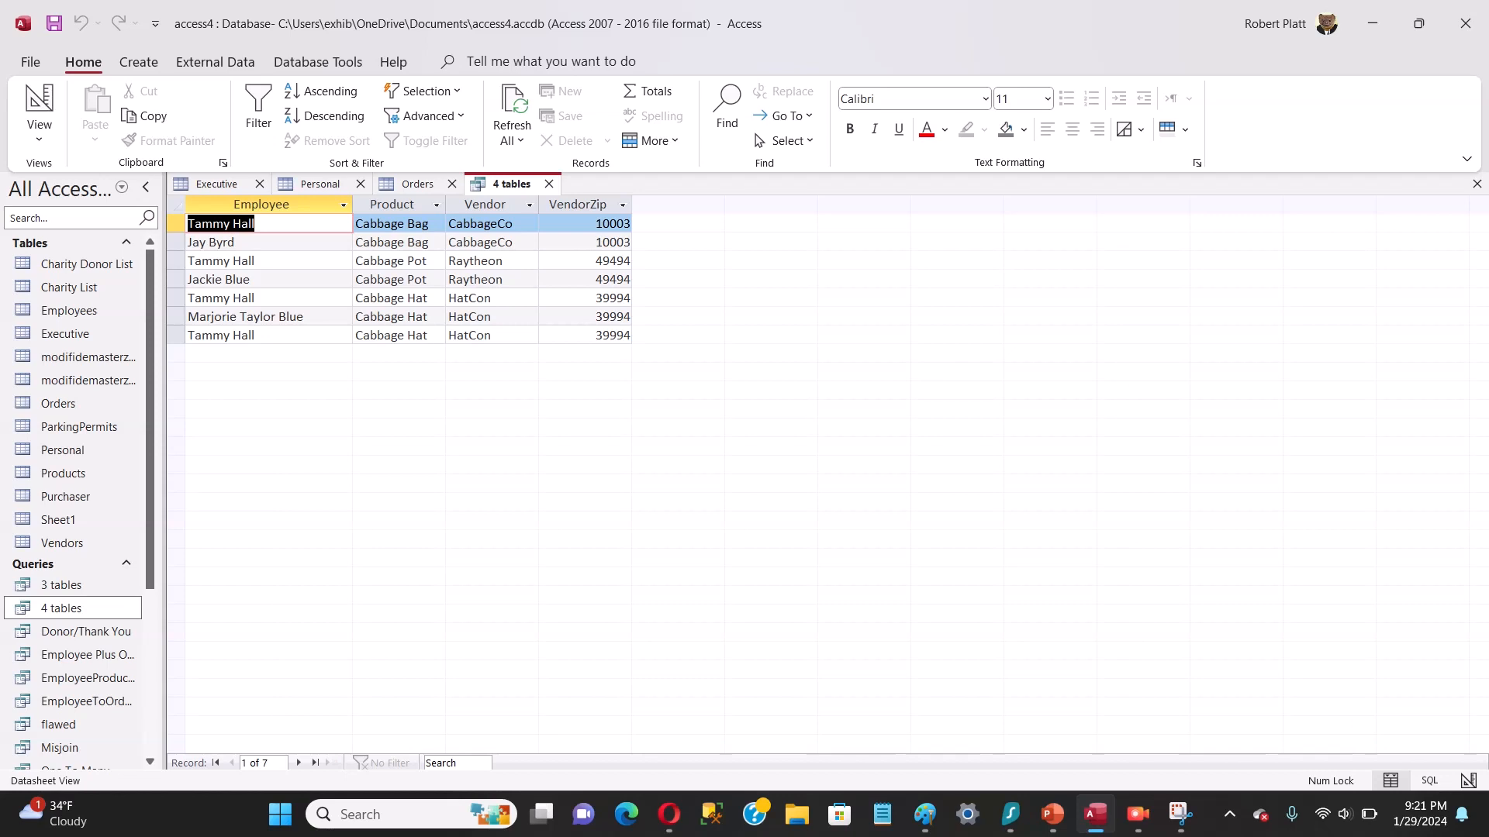
pyautogui.rightClick(517, 184)
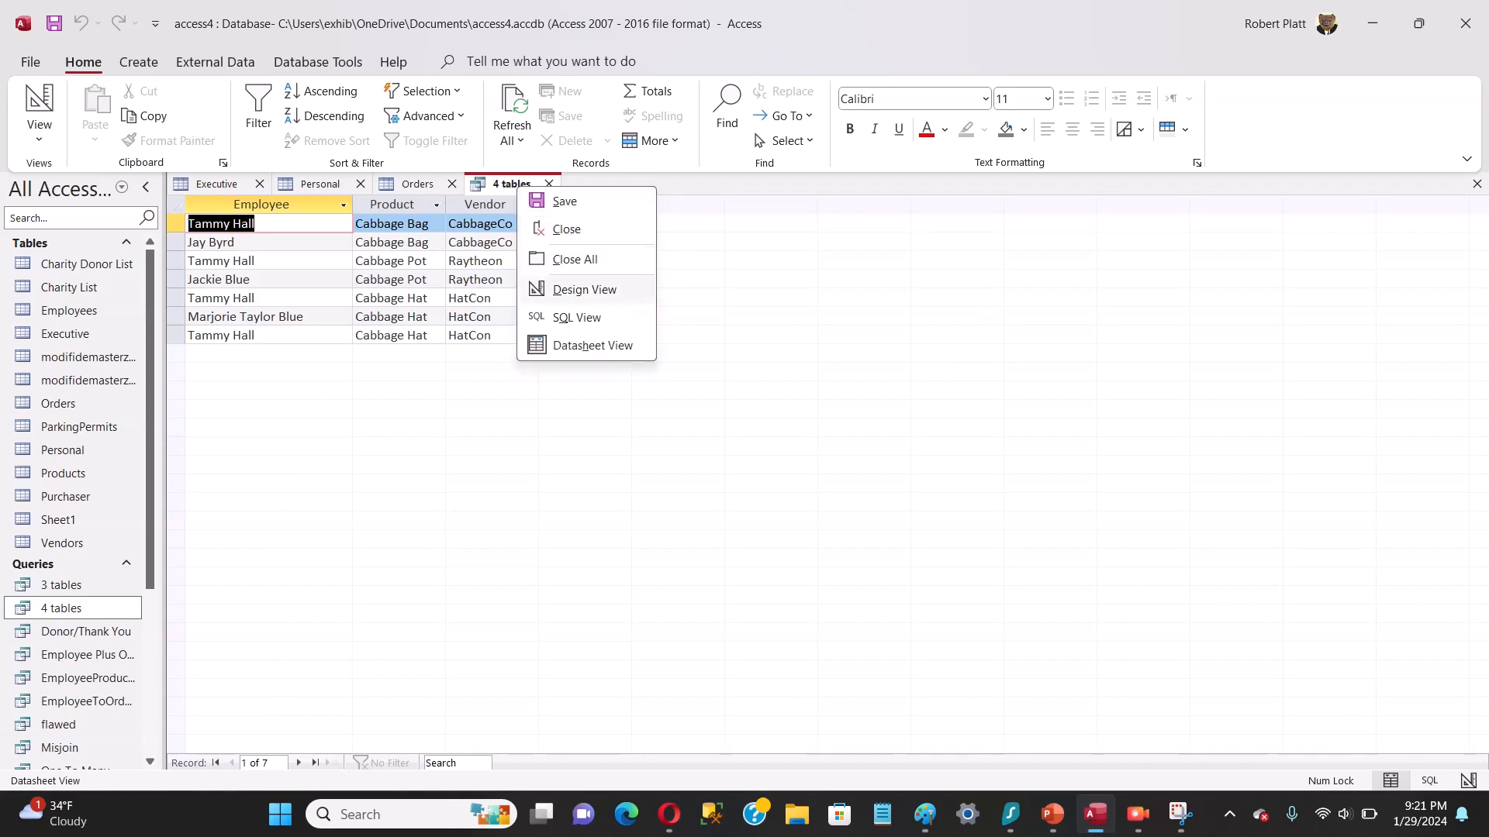
pyautogui.click(585, 289)
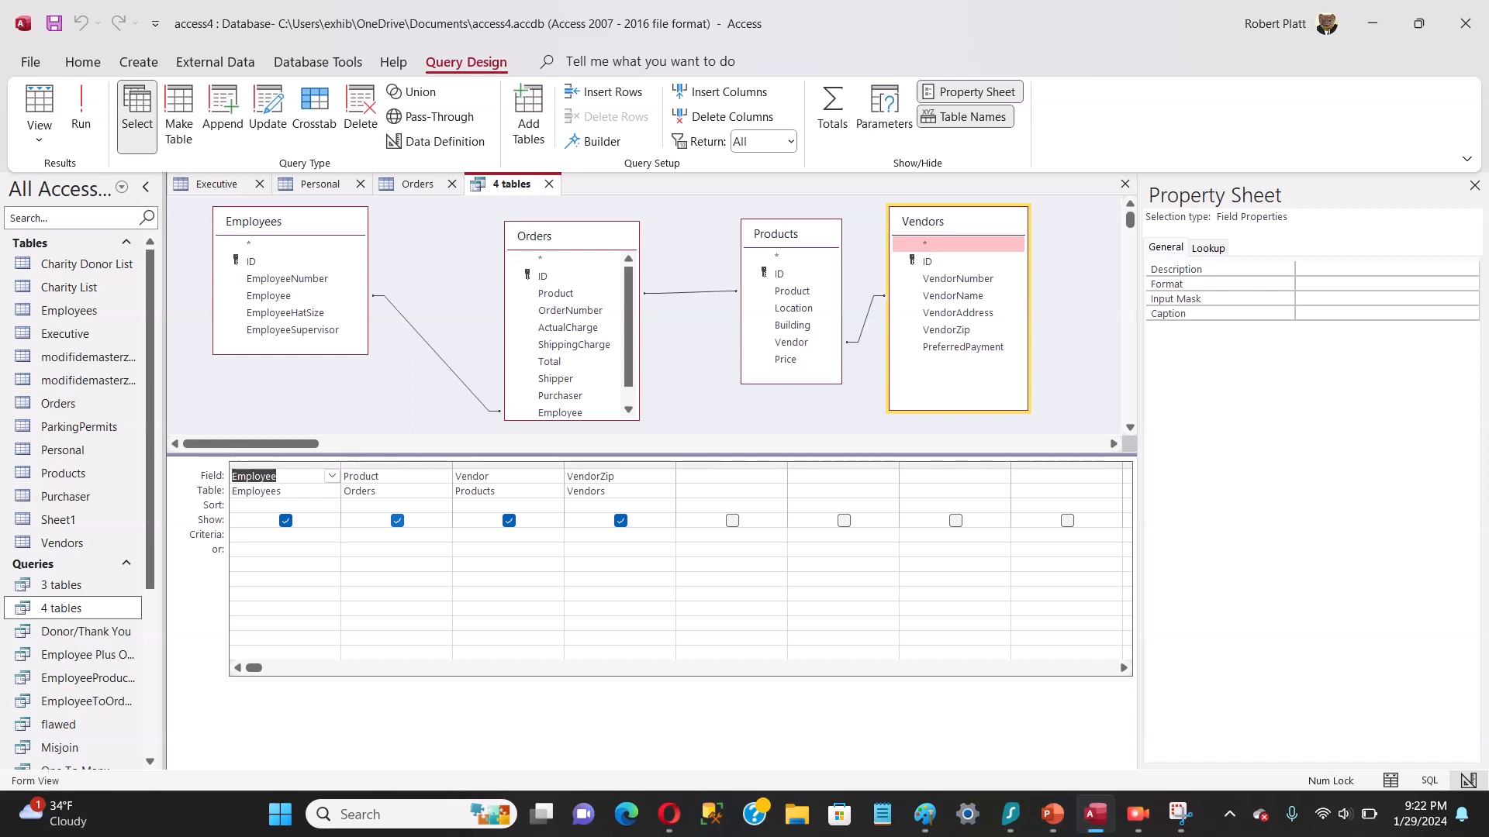
pyautogui.click(778, 477)
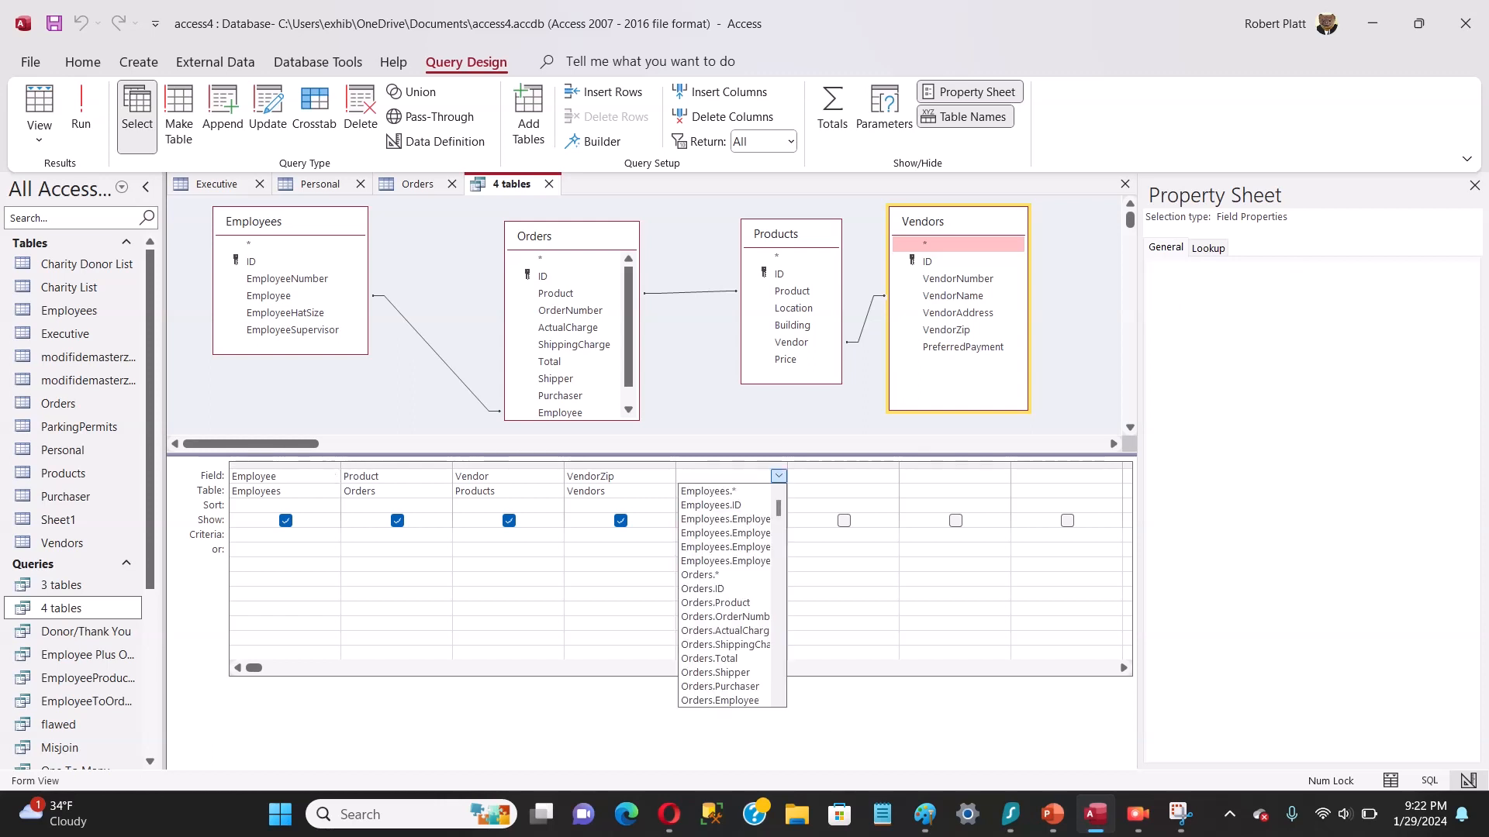
pyautogui.click(779, 476)
pyautogui.click(778, 477)
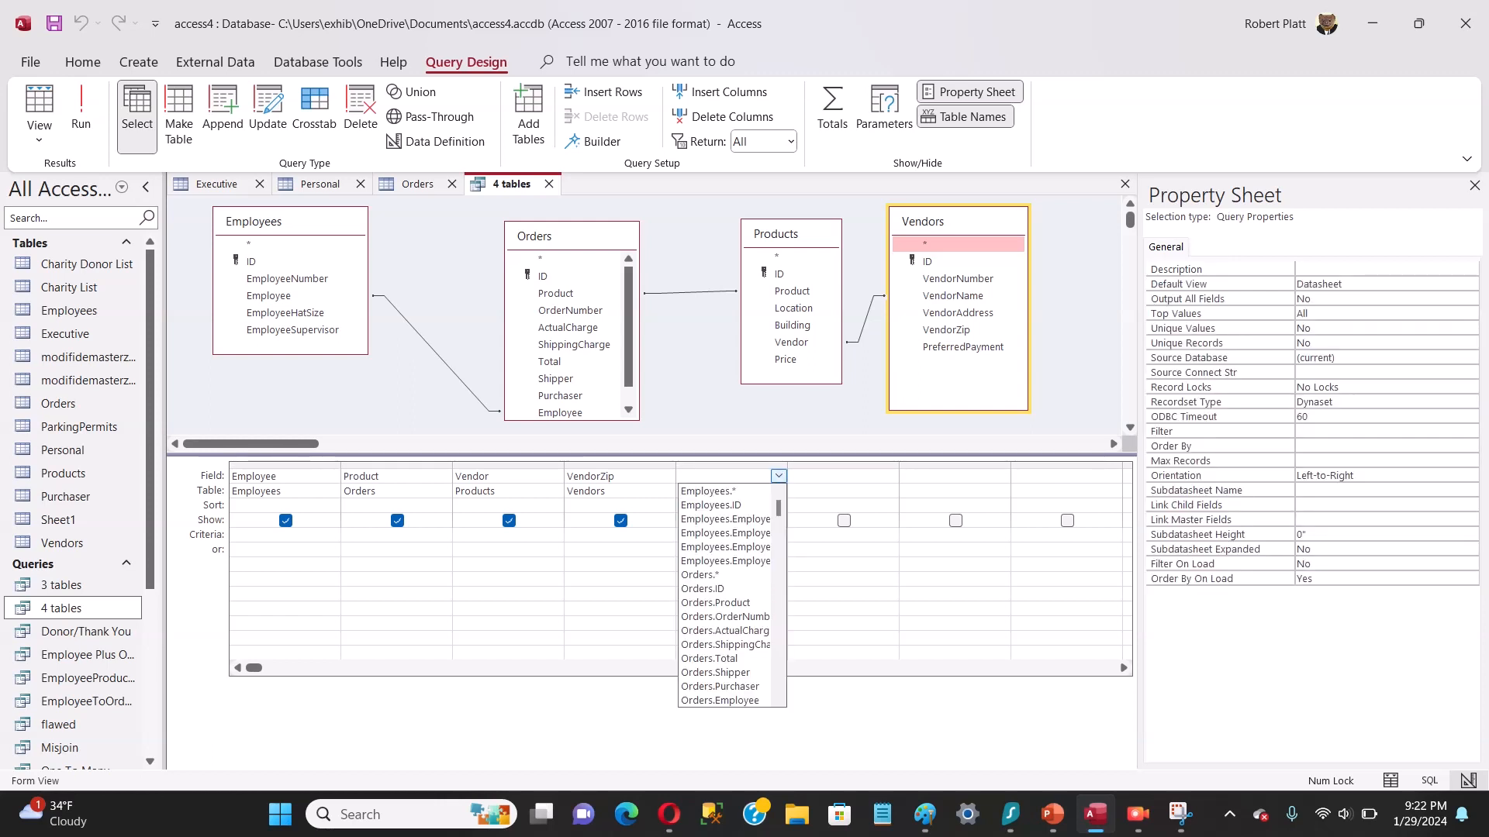
pyautogui.scroll(-3, 725, 595)
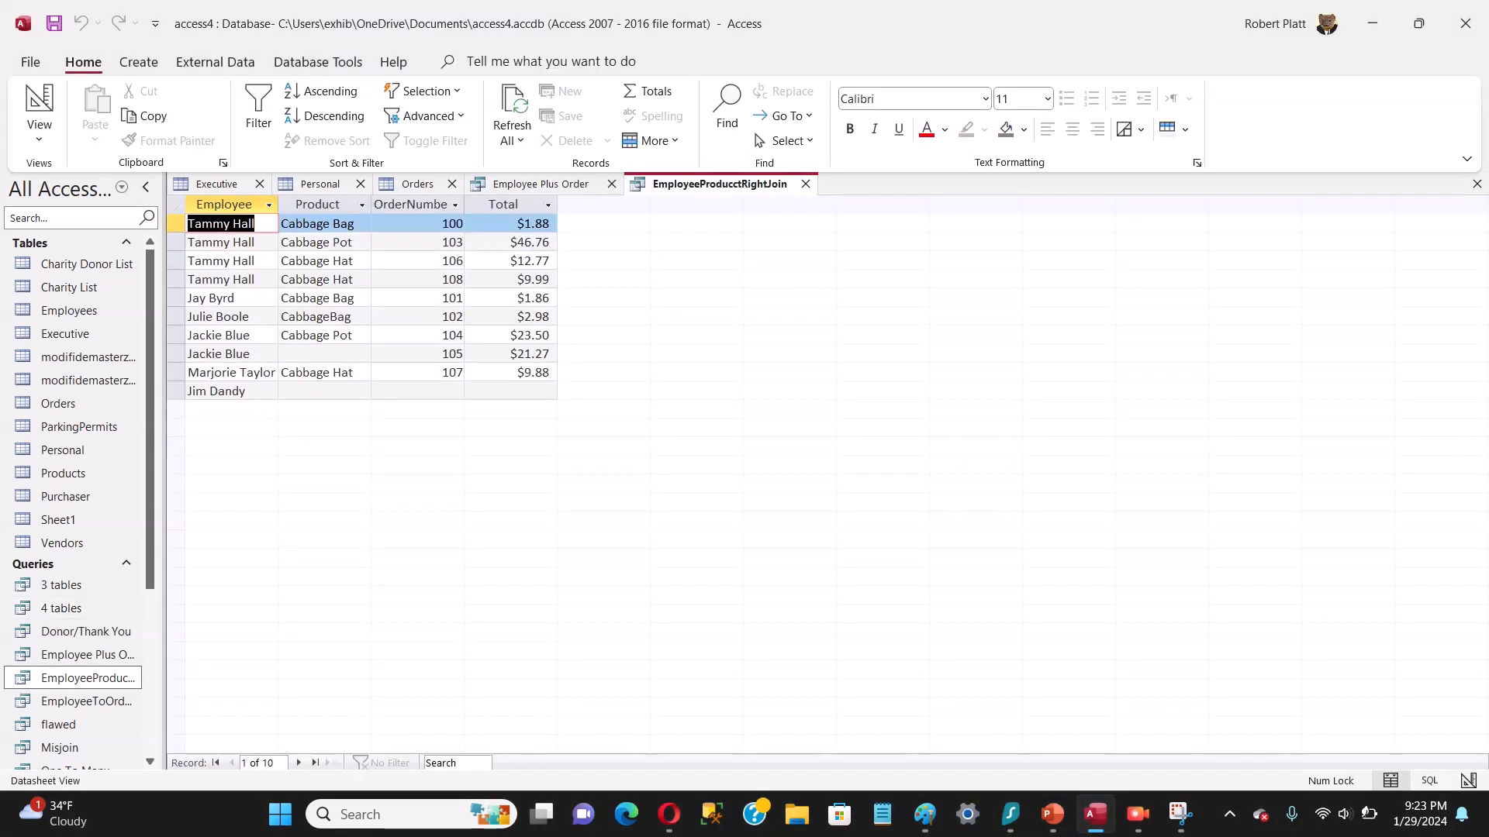
# Step: Show the EmployeeProducctRightJoin query in Design View
pyautogui.rightClick(669, 184)
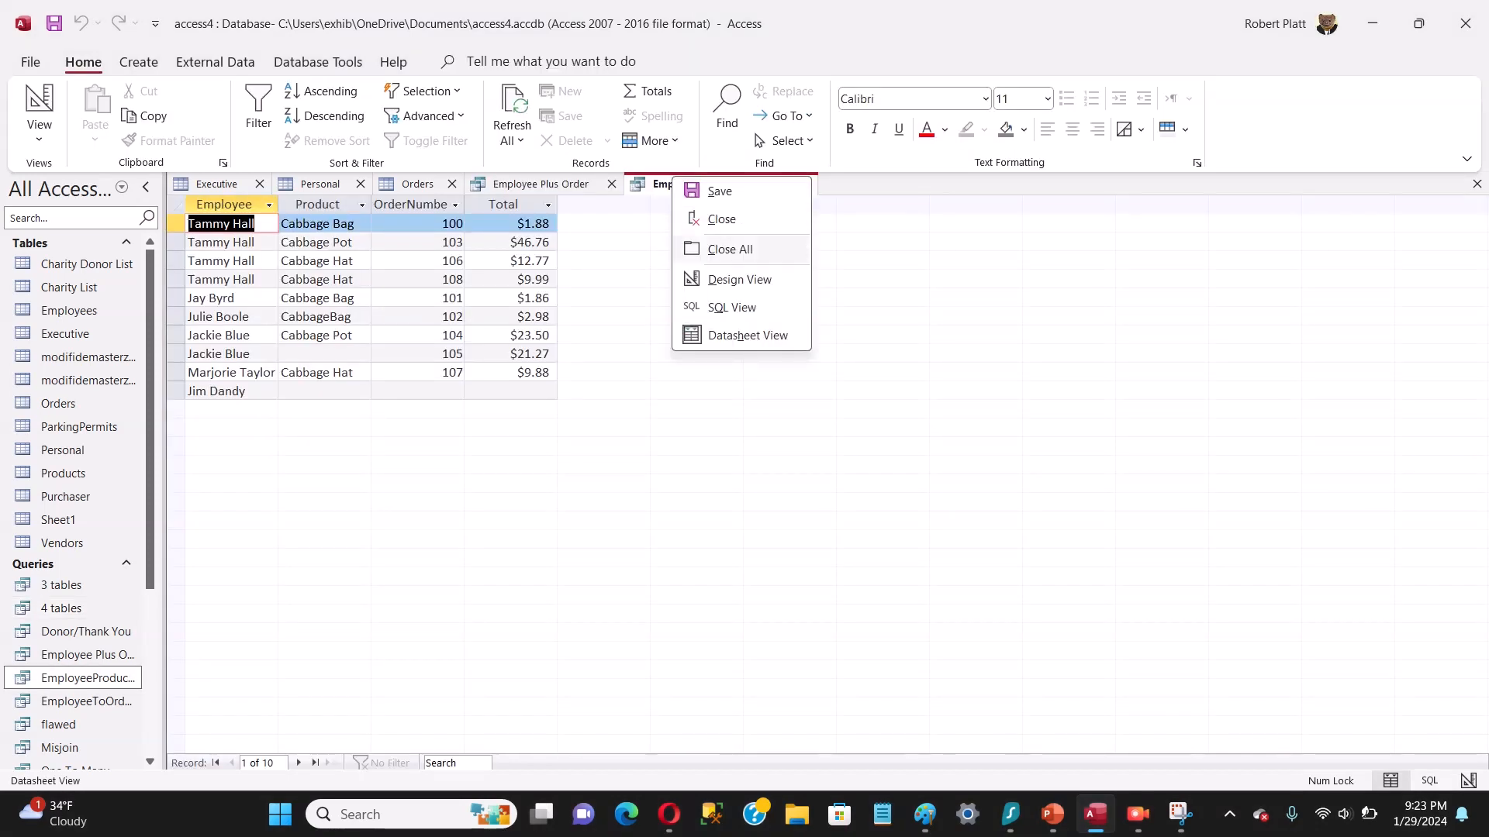
pyautogui.click(739, 279)
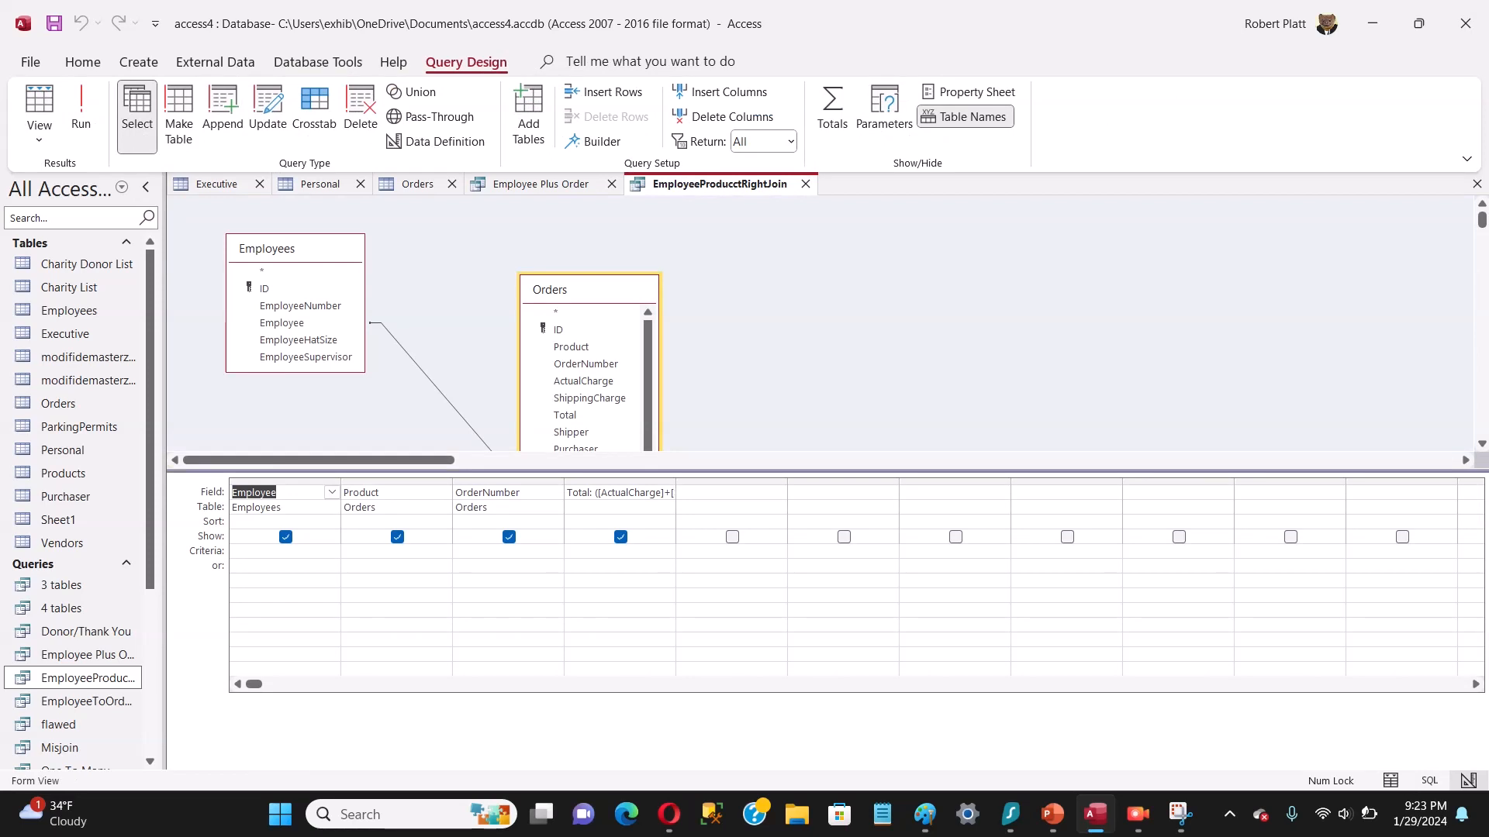
pyautogui.click(778, 492)
pyautogui.click(732, 481)
pyautogui.click(732, 482)
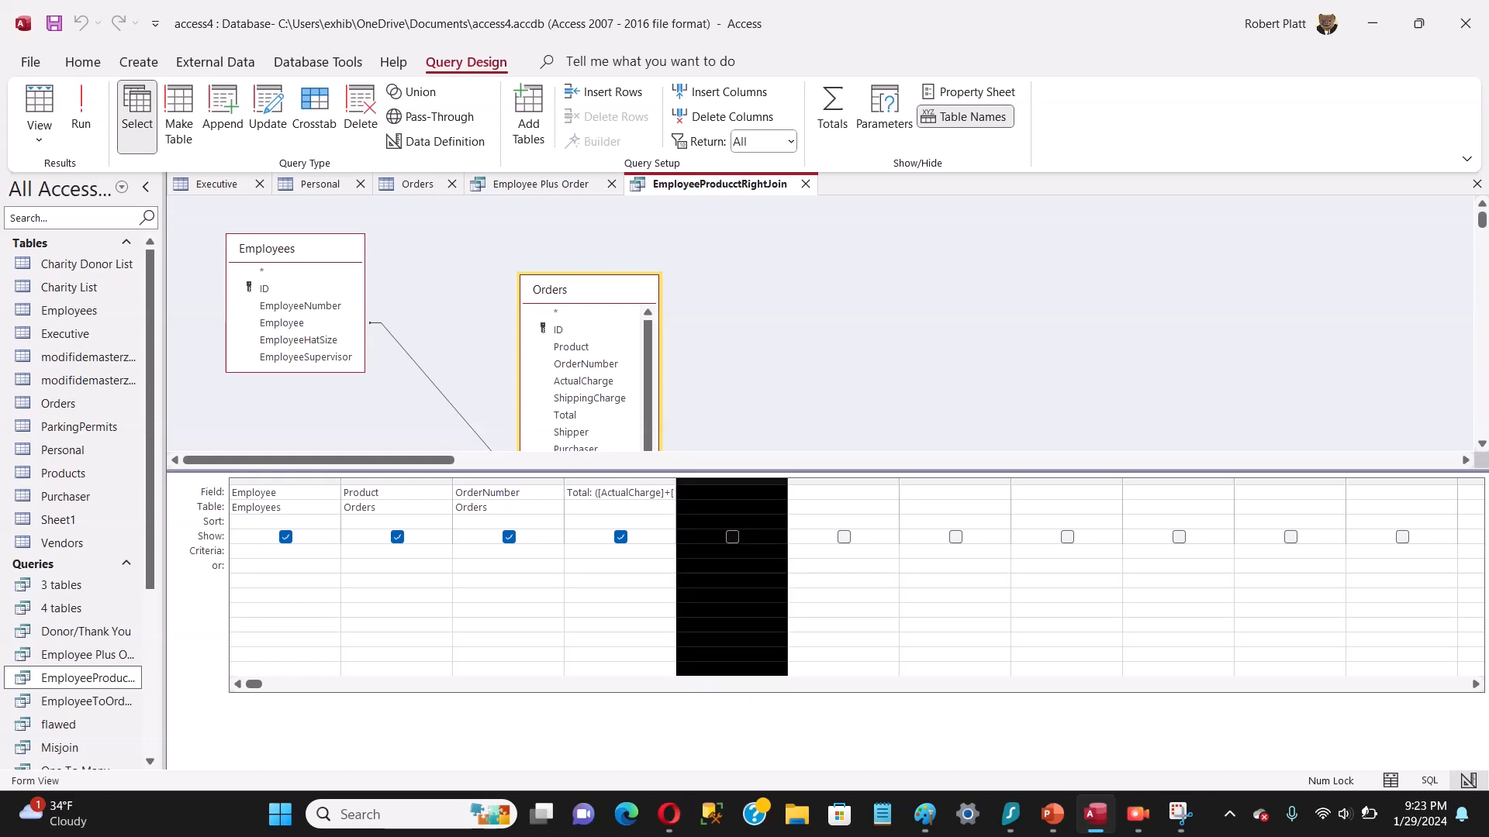
pyautogui.rightClick(768, 474)
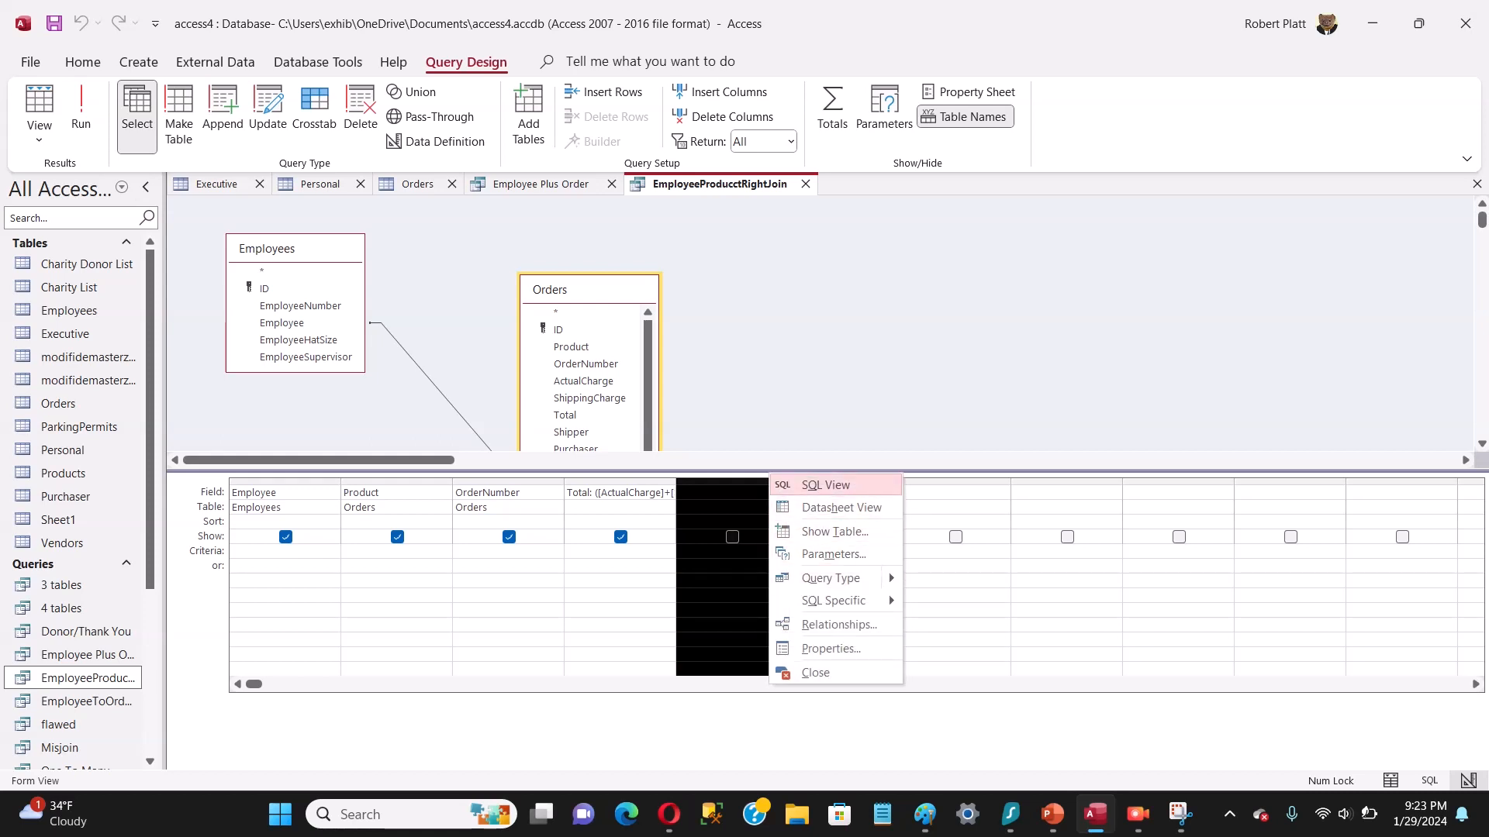
pyautogui.click(715, 460)
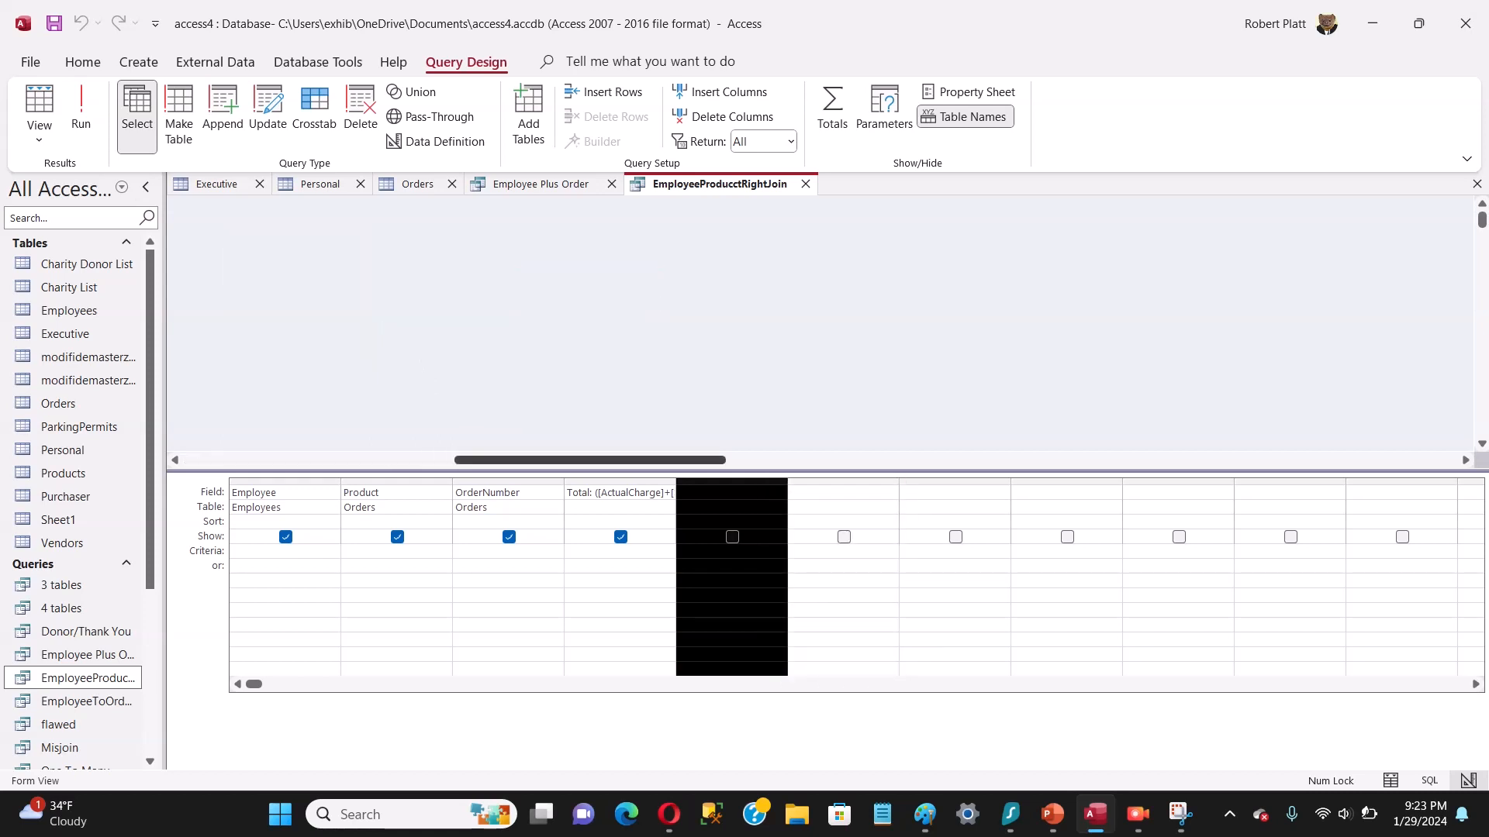
pyautogui.rightClick(715, 461)
pyautogui.click(620, 625)
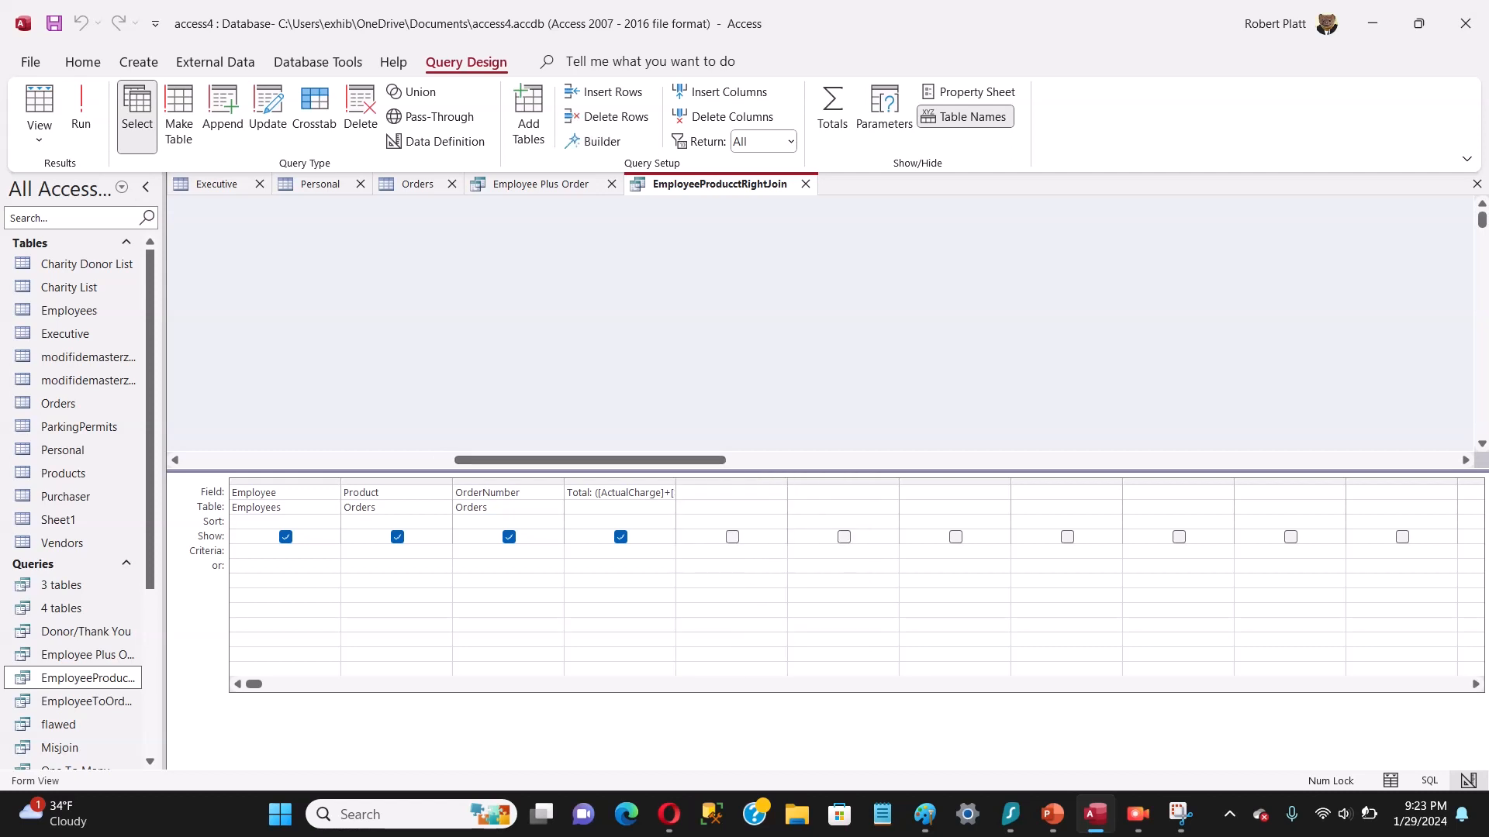
# Step: Build the calculated field [Total] + 5 with the Expression Builder in the first empty column after Total, and run the query
pyautogui.rightClick(770, 487)
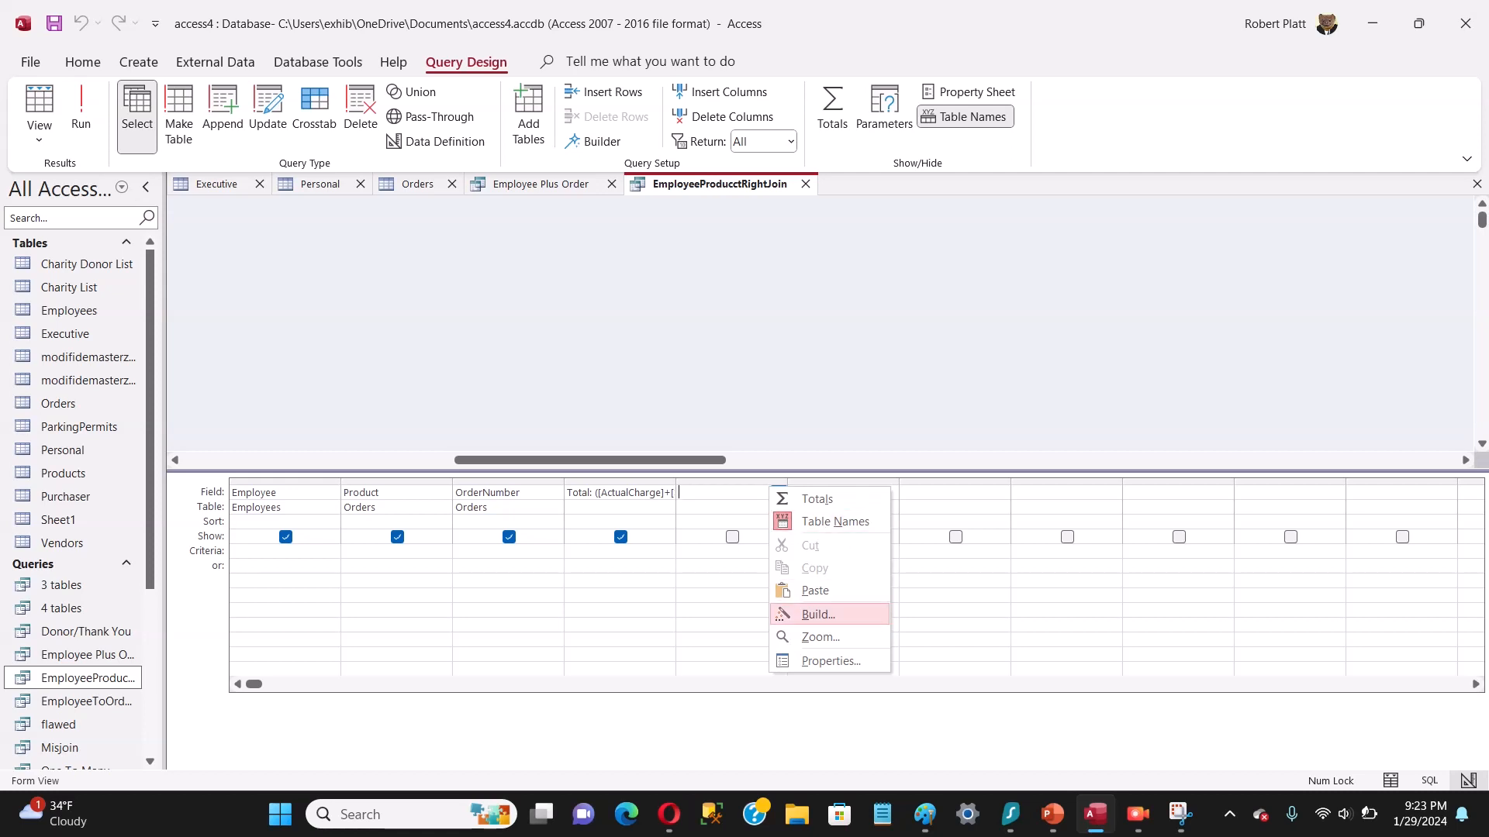
pyautogui.click(819, 615)
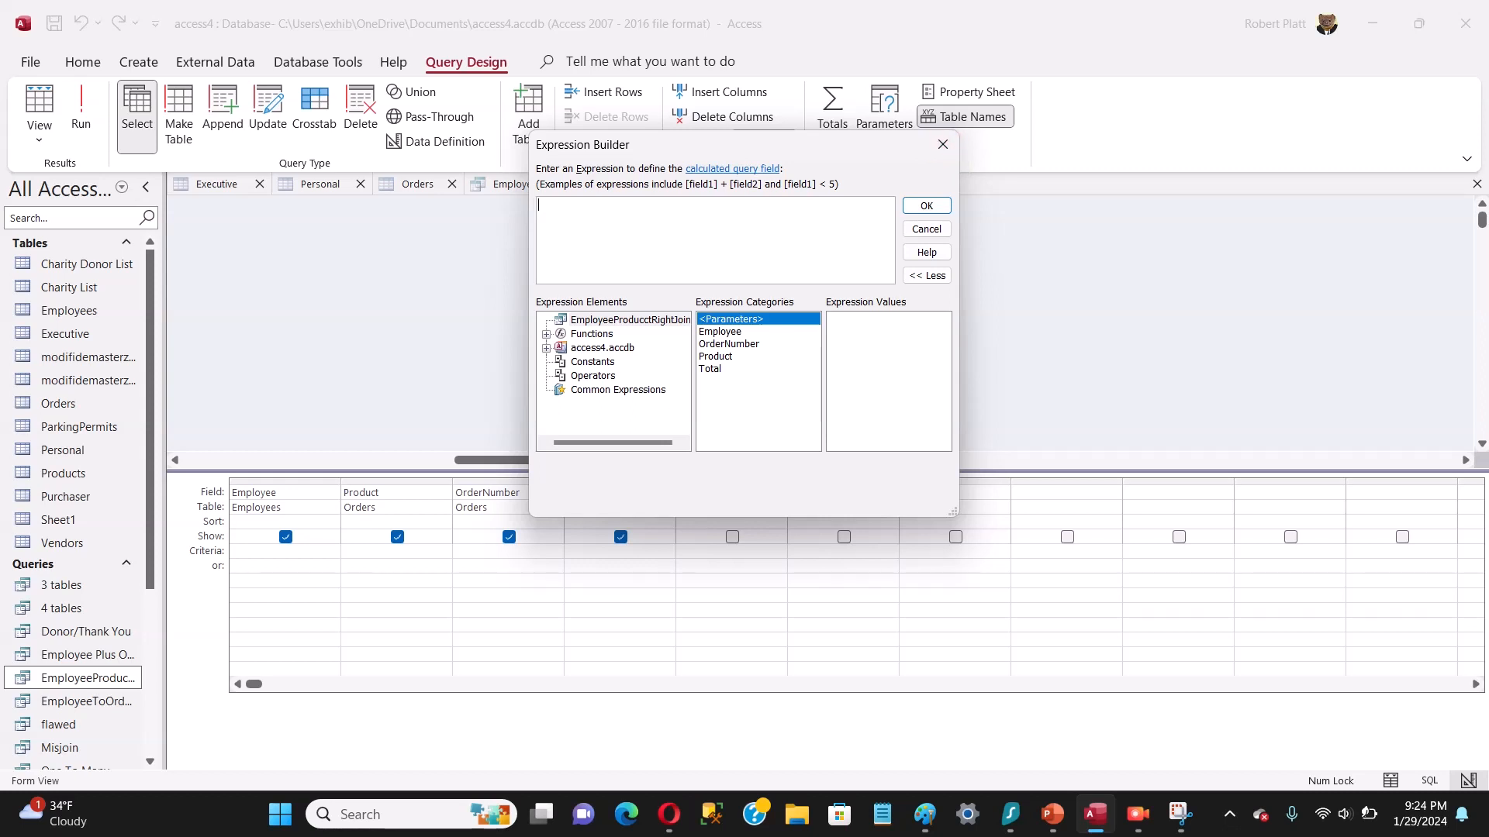
pyautogui.moveTo(801, 154); pyautogui.dragTo(1137, 229)
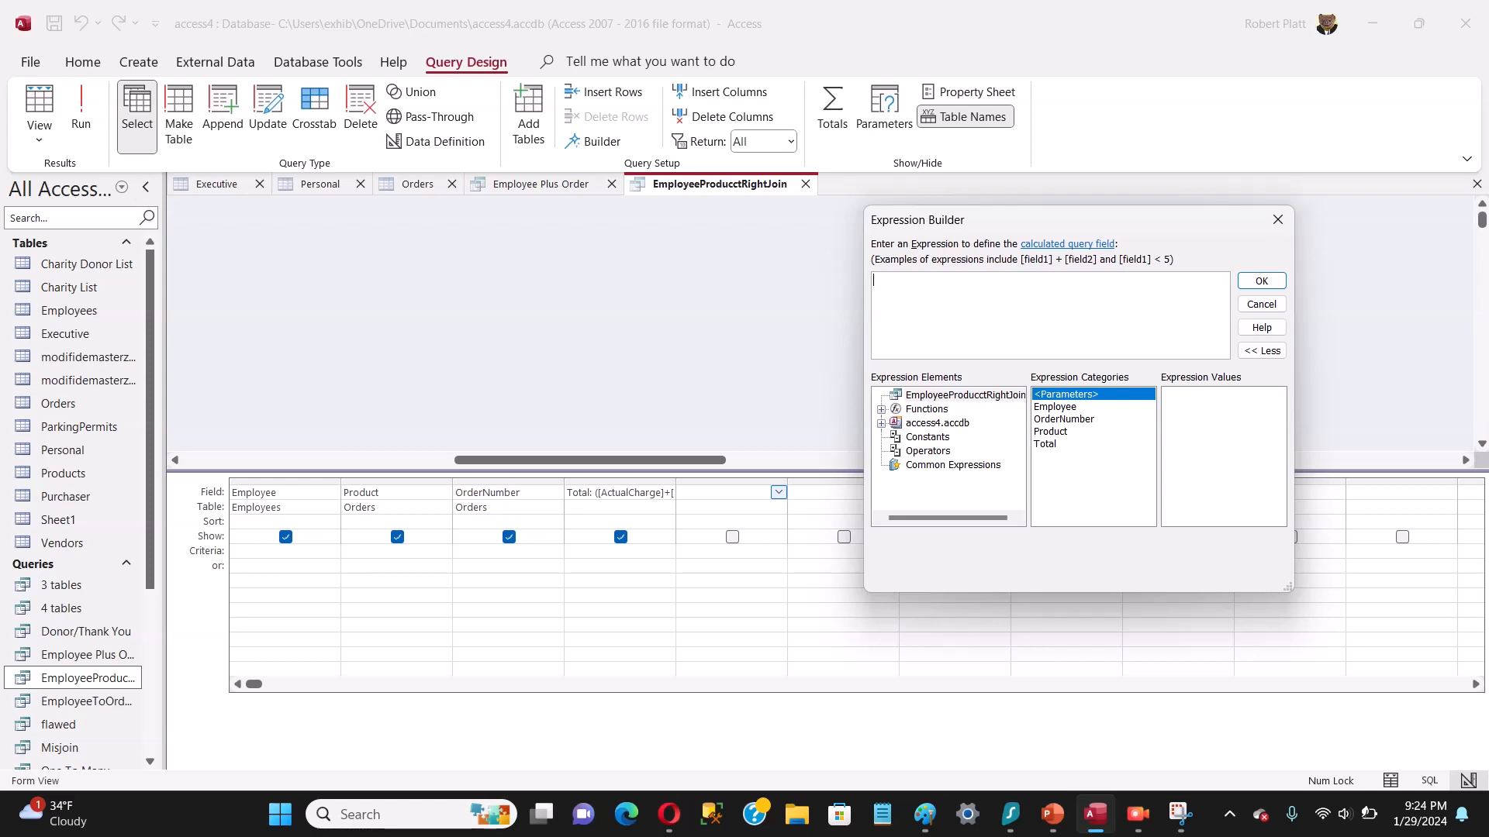
pyautogui.write('(')
pyautogui.press('BackSpace')
pyautogui.write('[Total')
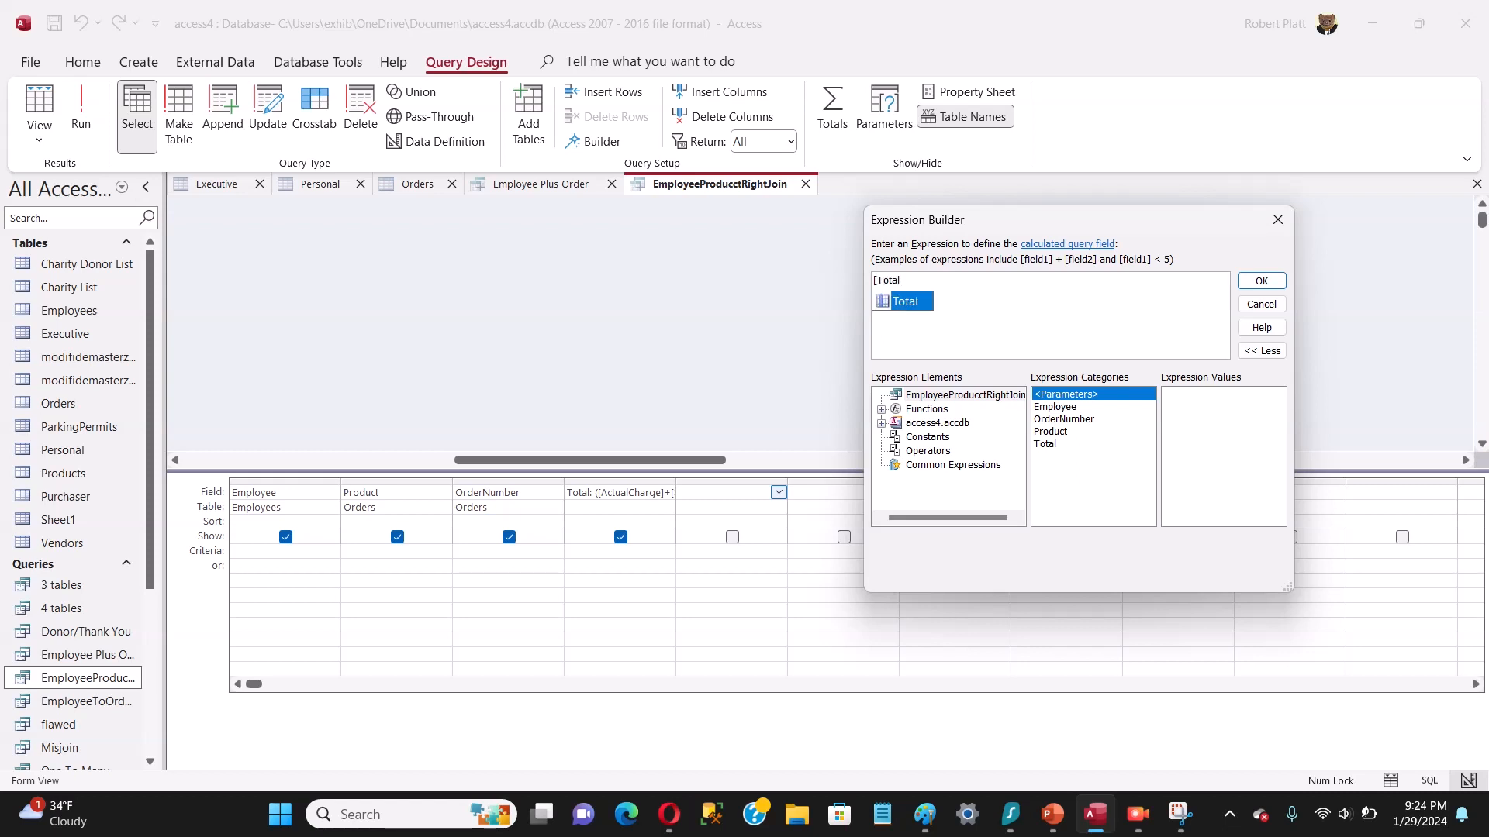
pyautogui.write('] +')
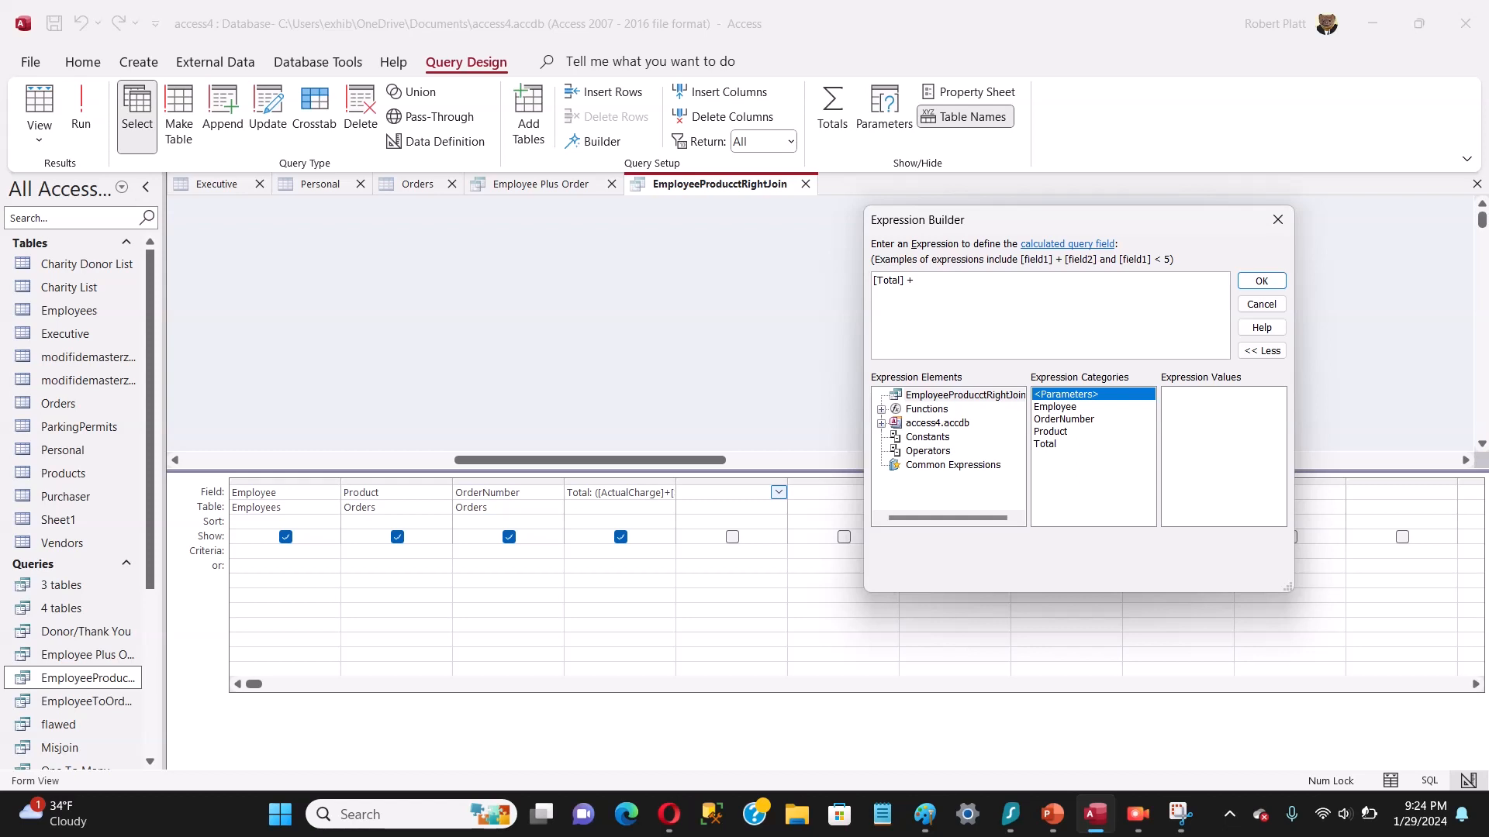
pyautogui.write(' 5')
pyautogui.click(1262, 280)
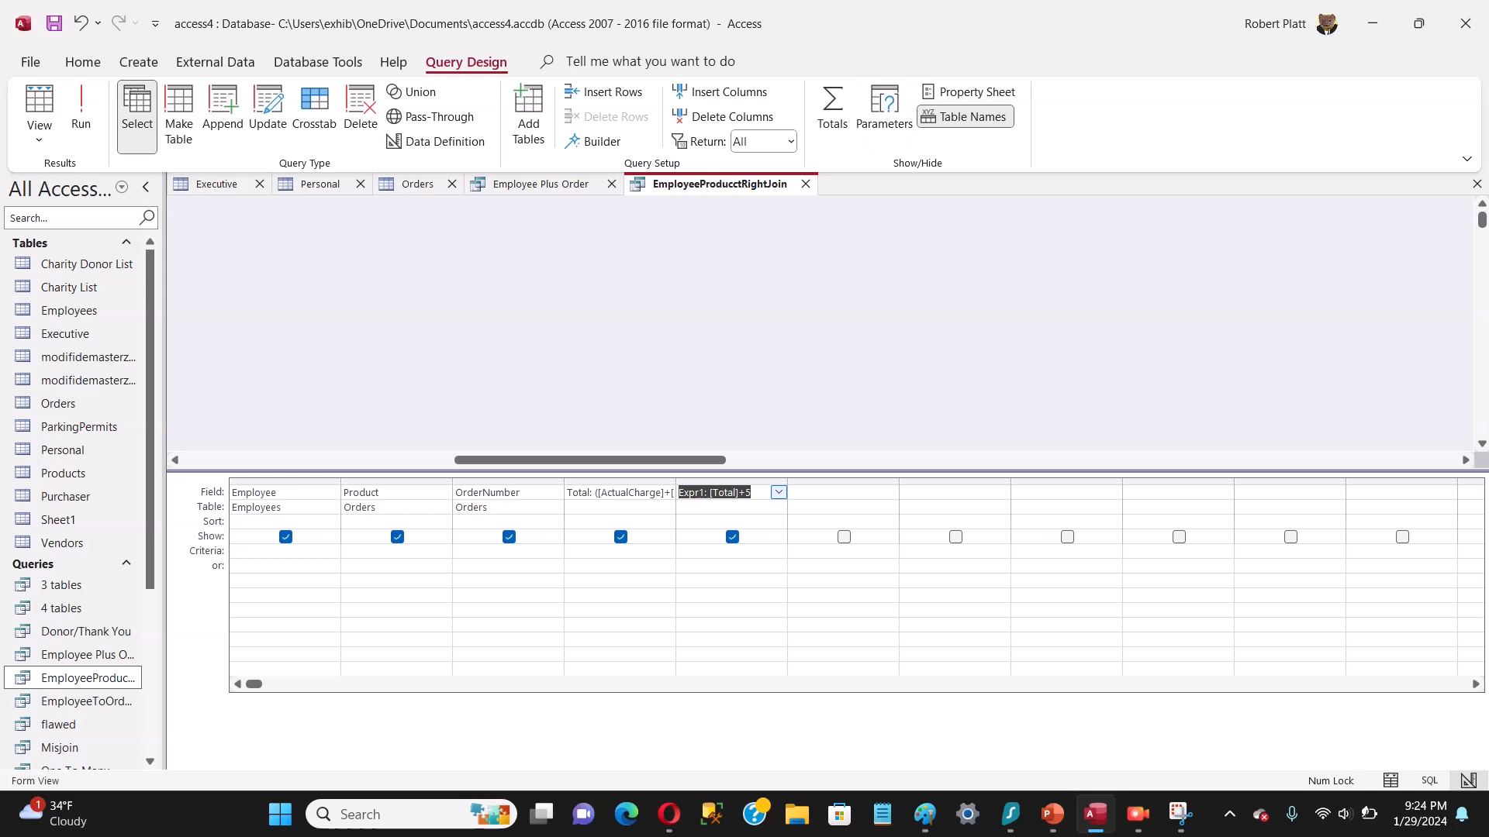
pyautogui.rightClick(765, 185)
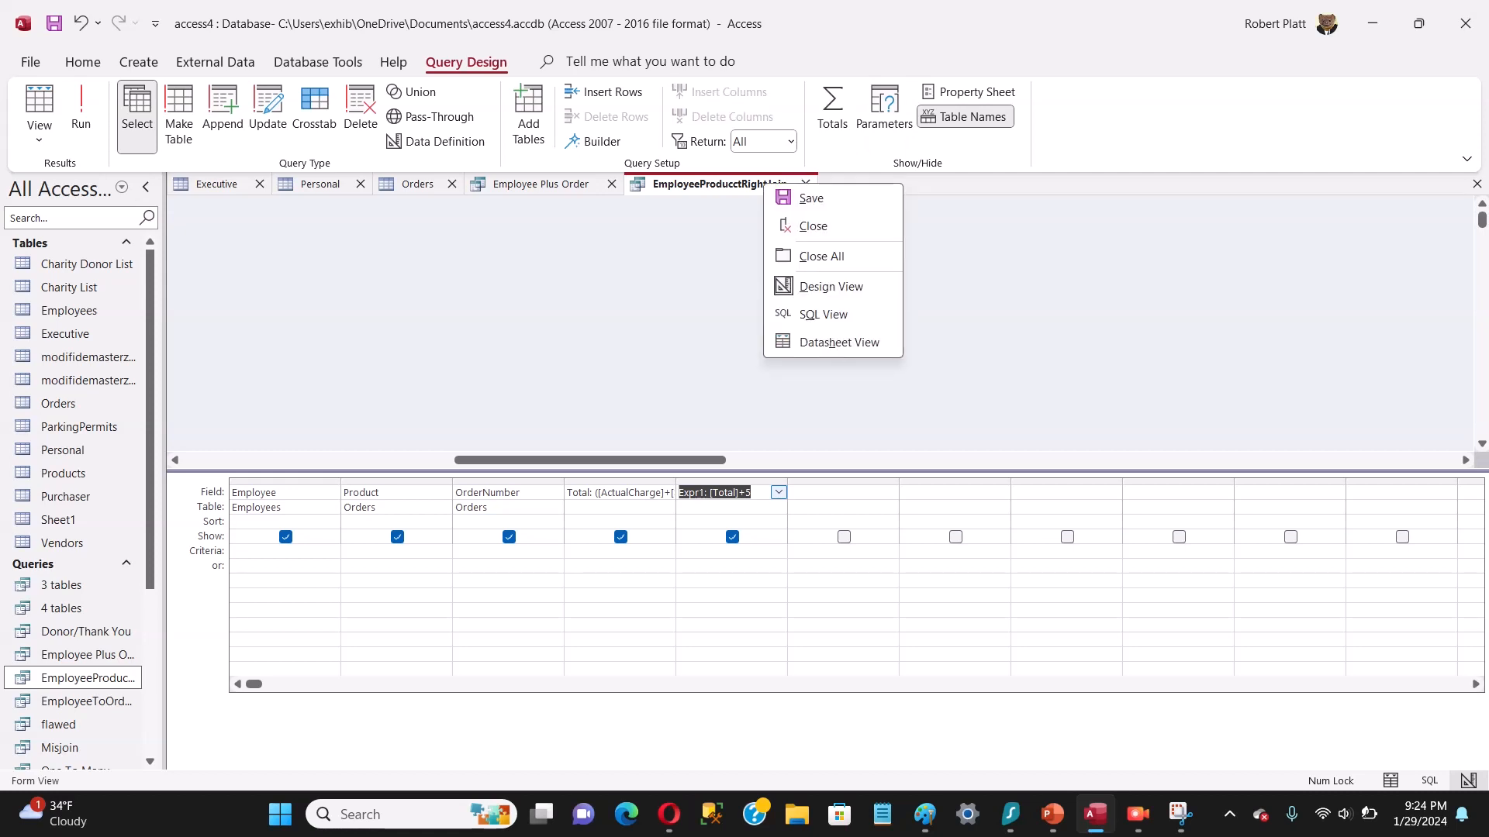
pyautogui.click(80, 108)
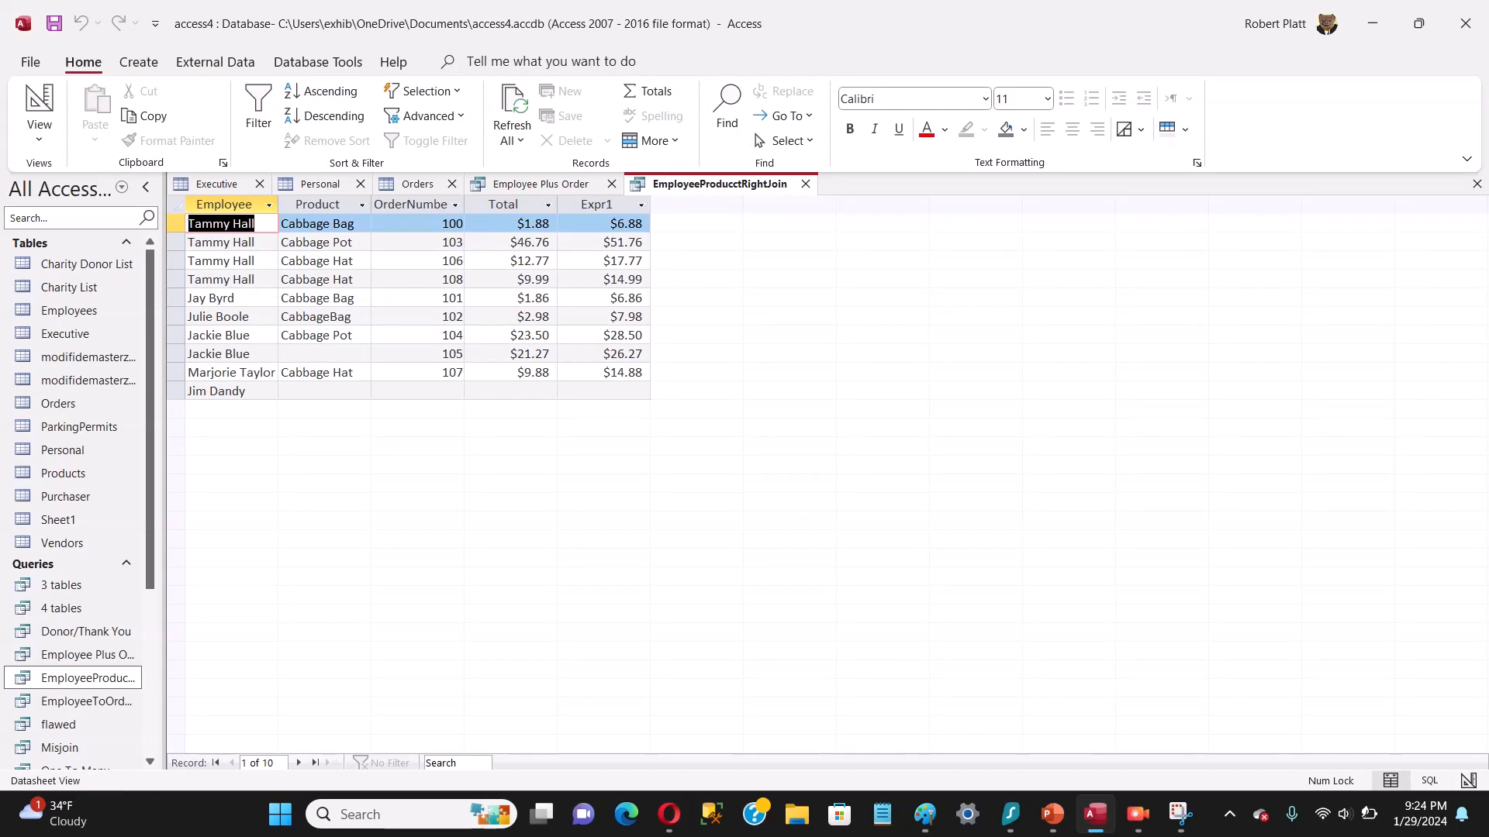
# Step: Switch to PowerPoint and present the closing "Thanks For Watching!" slide 24 full screen
pyautogui.moveTo(1052, 814)
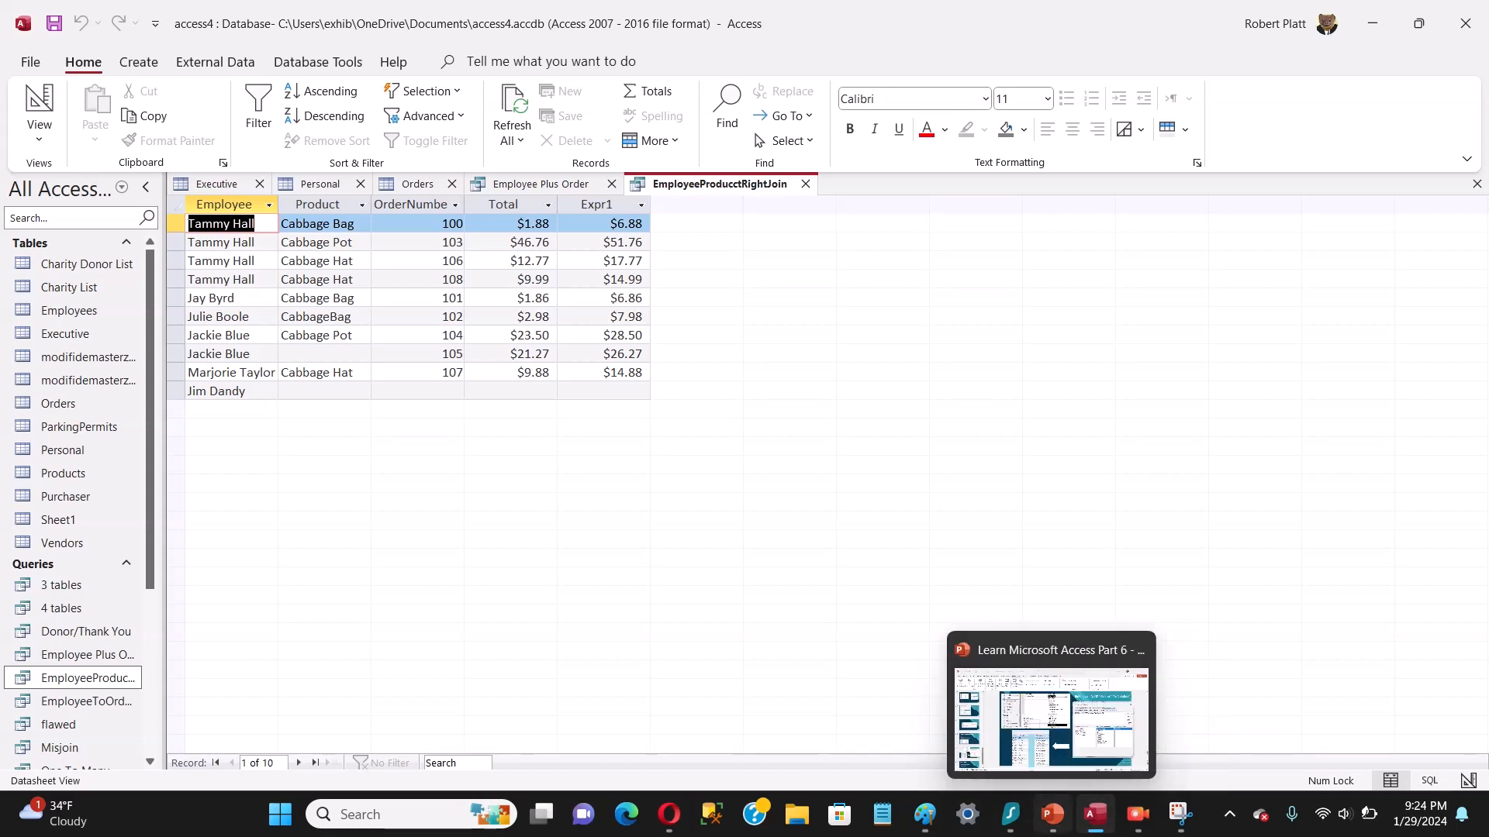
pyautogui.click(1051, 814)
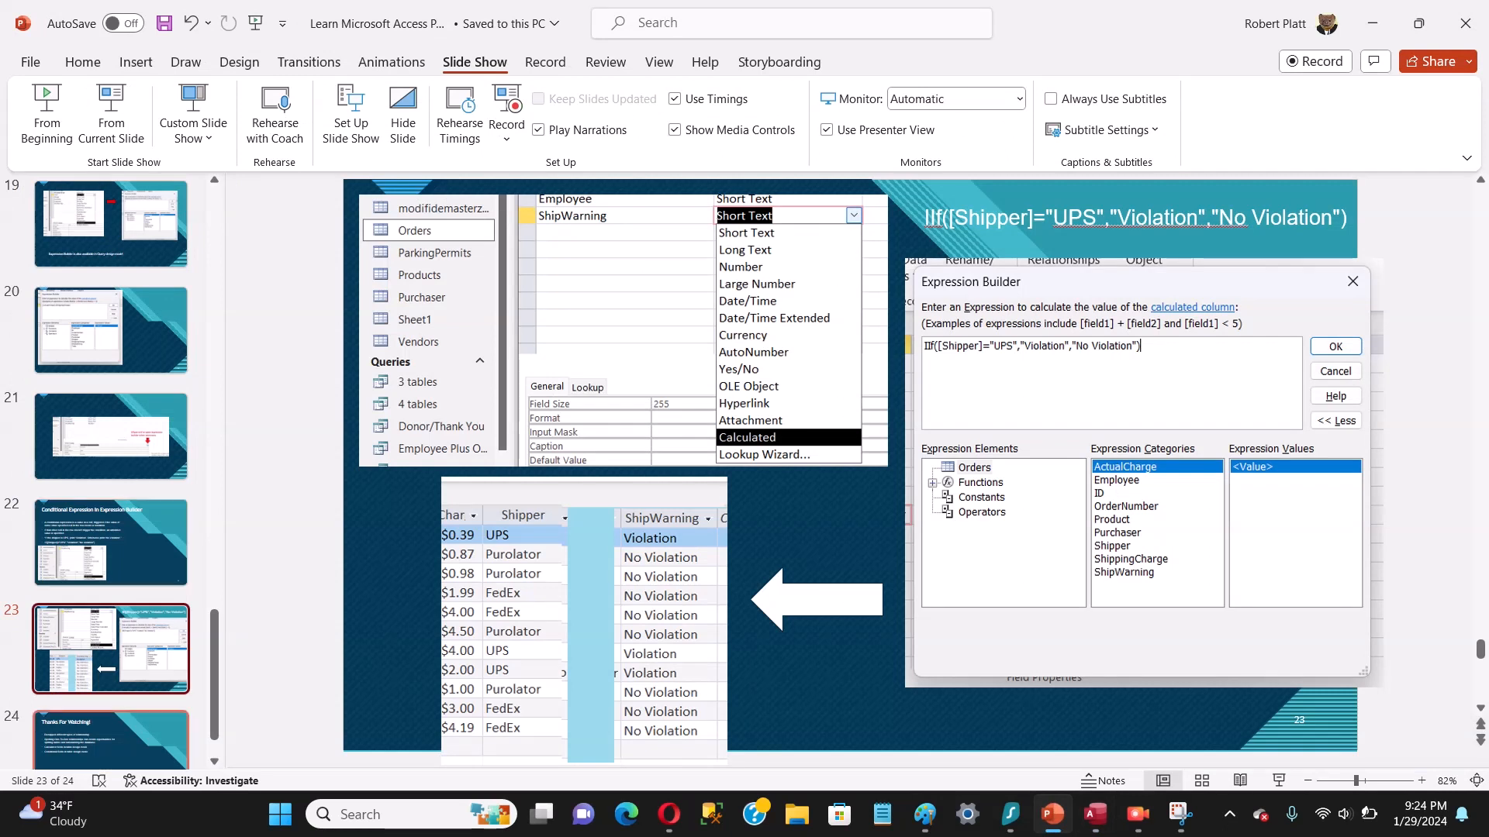
pyautogui.click(111, 741)
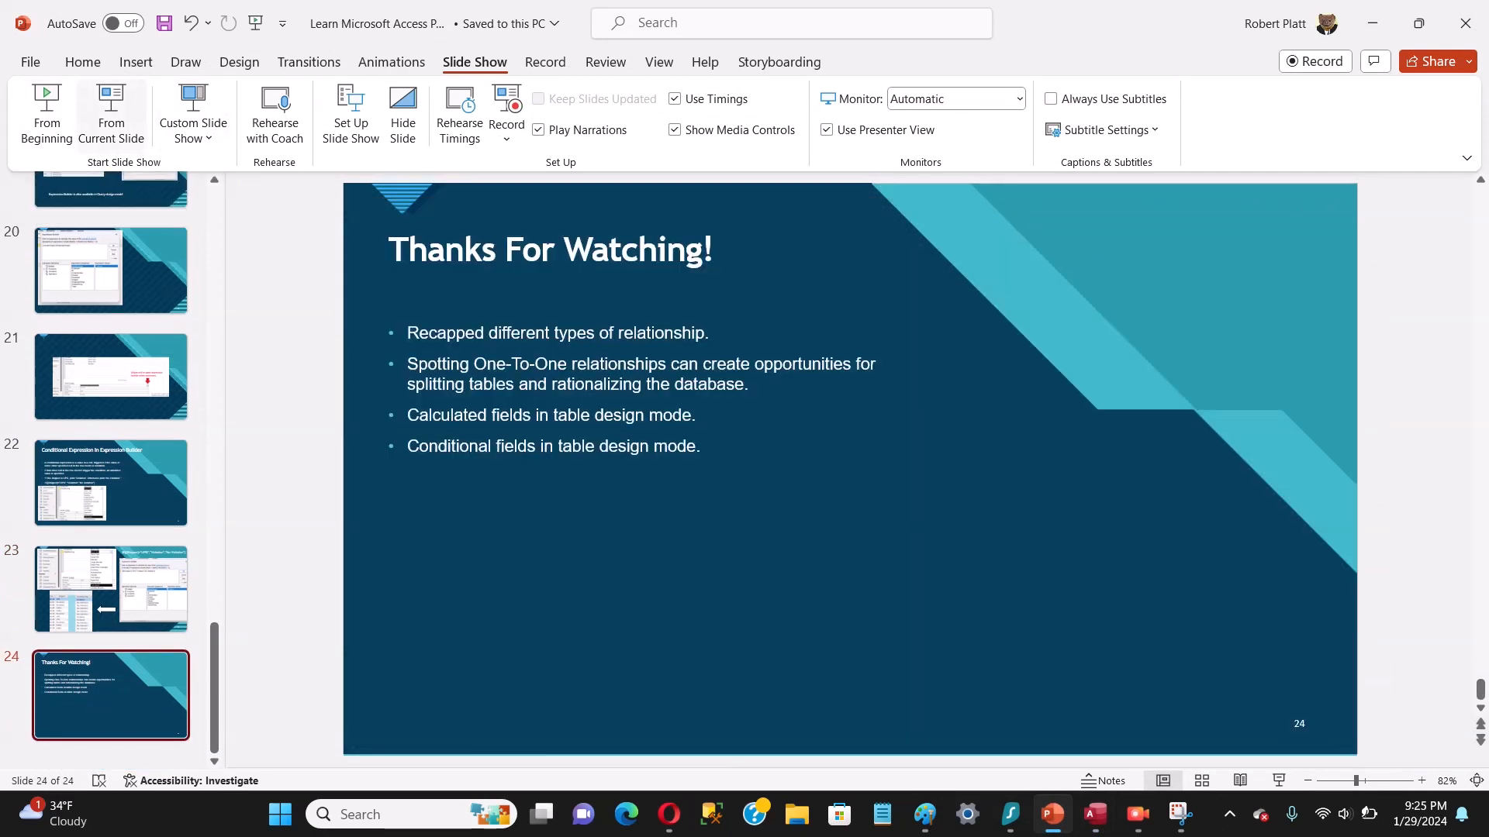
pyautogui.click(111, 116)
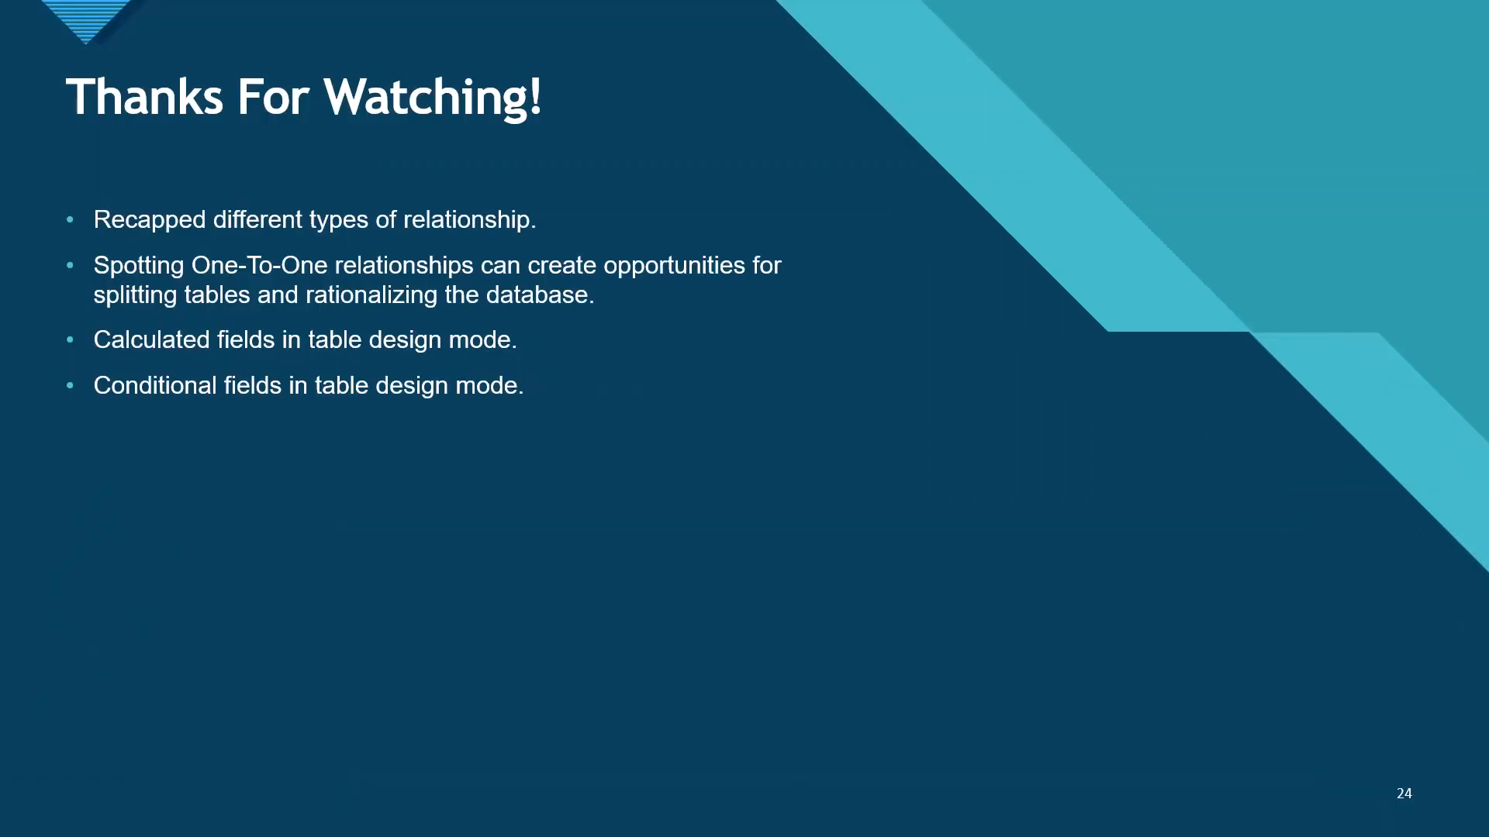